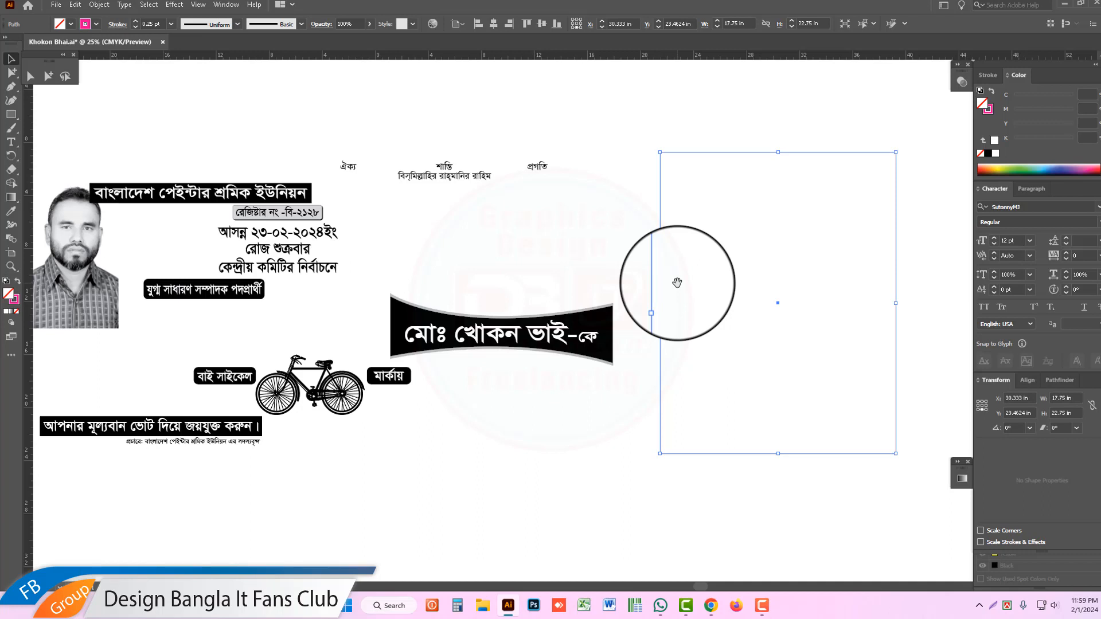
click(619, 135)
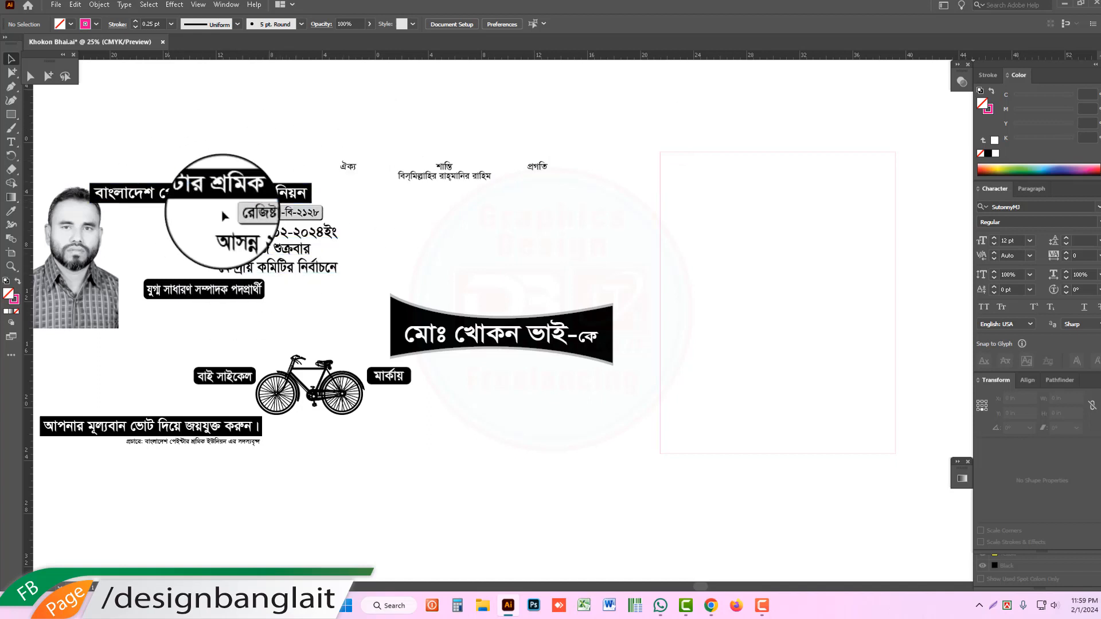
drag(131, 158, 355, 344)
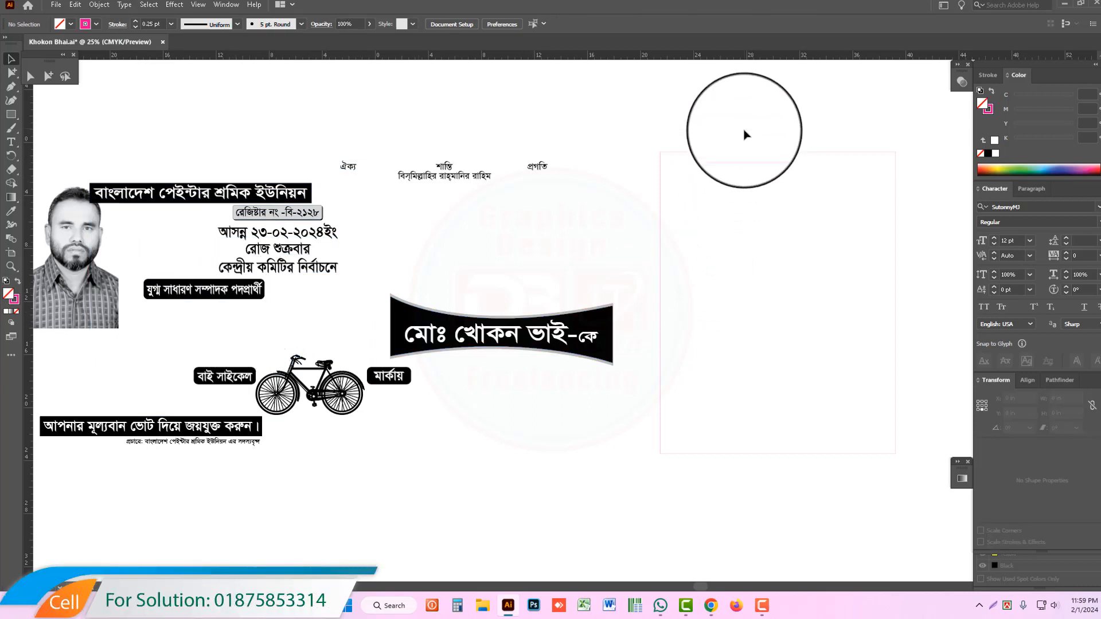
Offset the empty poster rectangle's path inward by -13 mm to create an inner border.
click(787, 217)
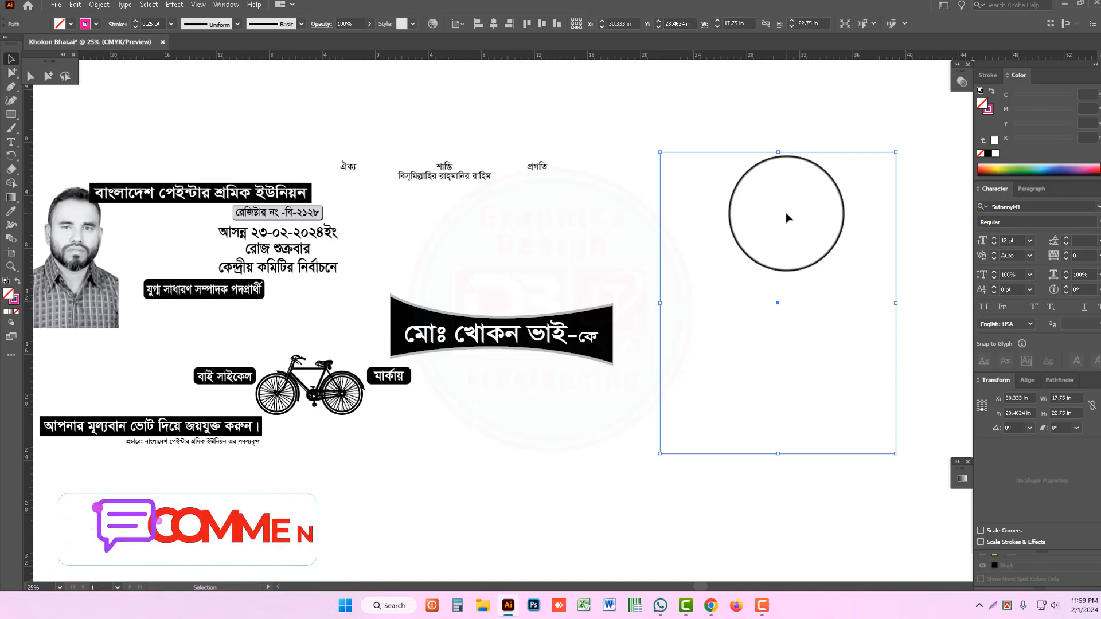
drag(787, 217, 707, 132)
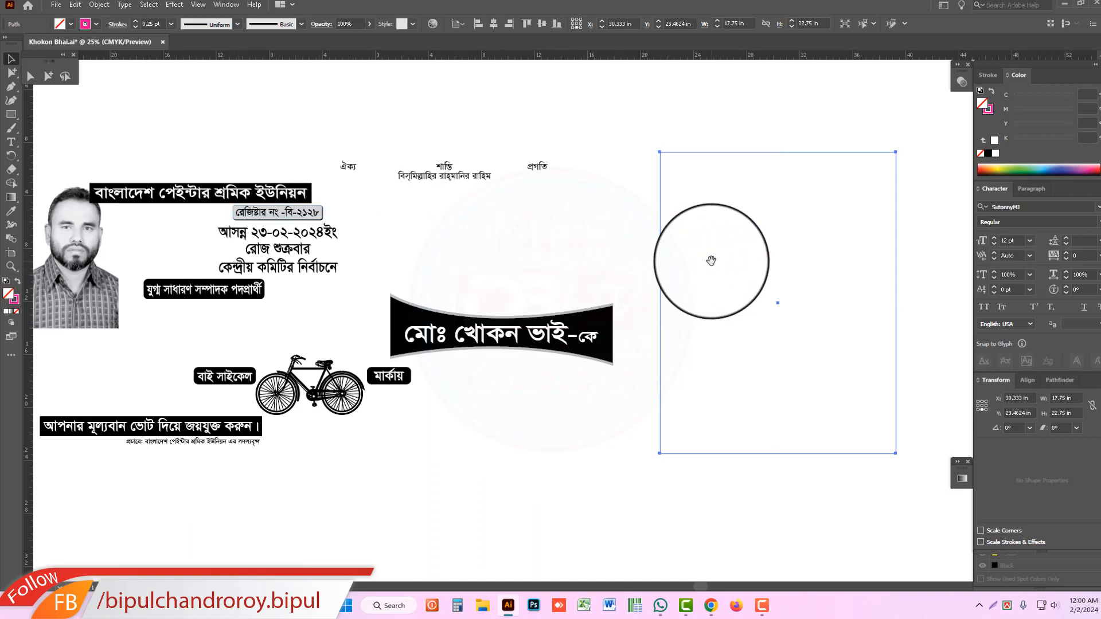
drag(711, 259, 515, 258)
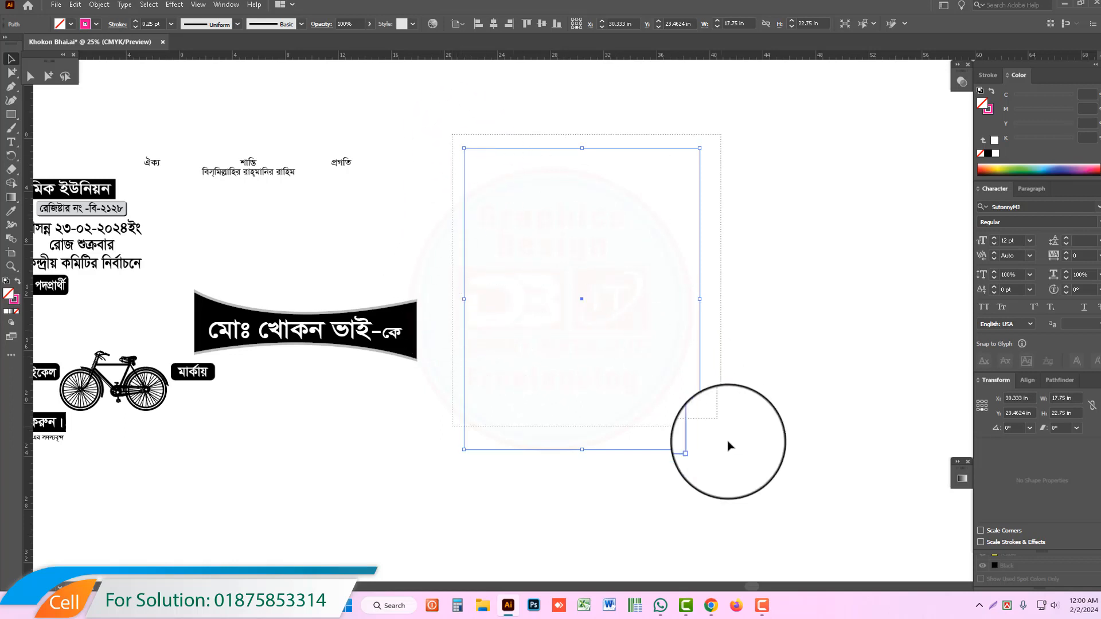
drag(729, 445, 736, 476)
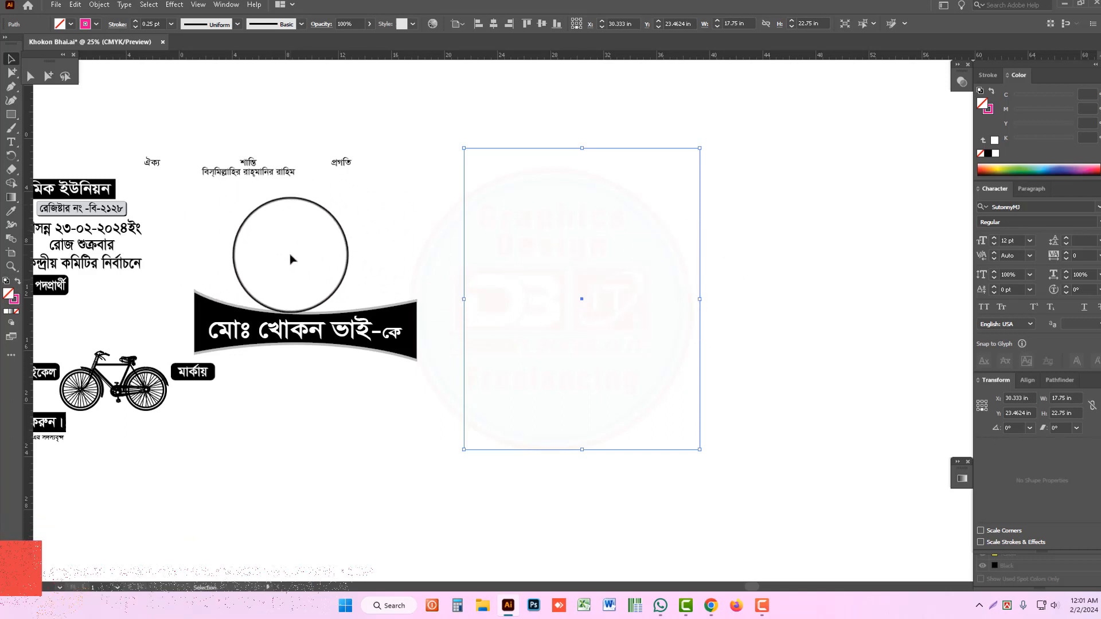
drag(293, 260, 568, 136)
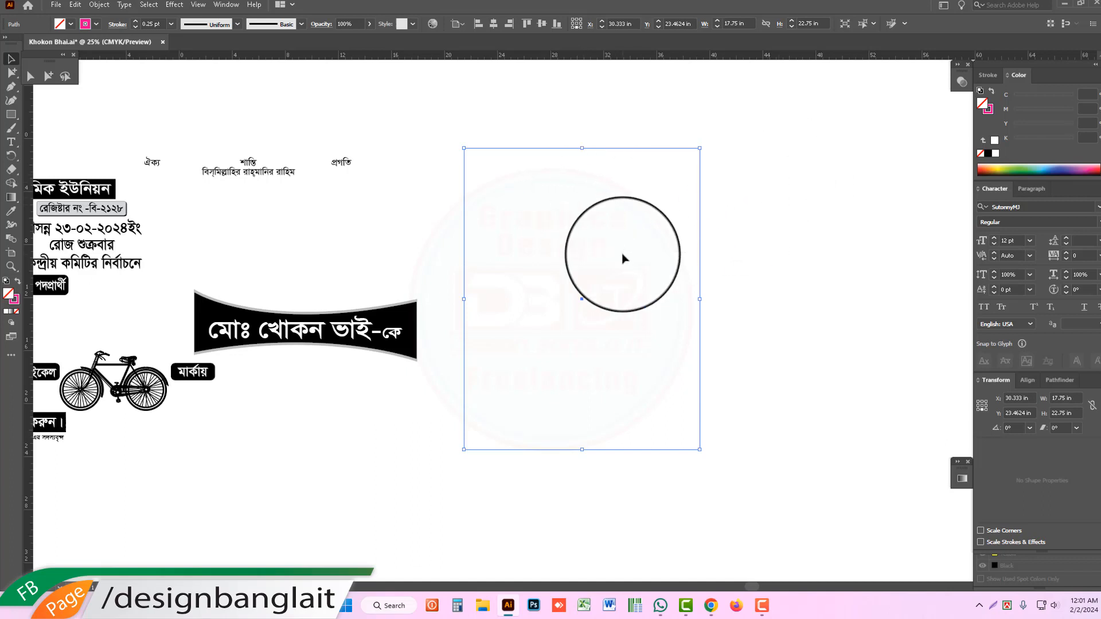
key(alt+o)
key(Right)
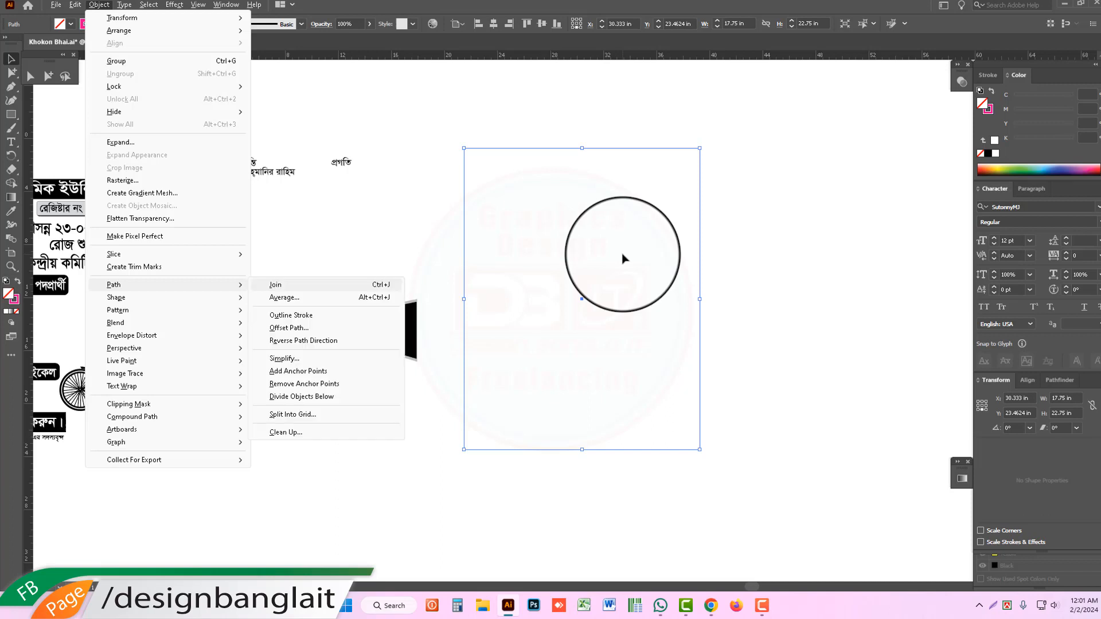
key(Down)
key(Down)
key(Down)
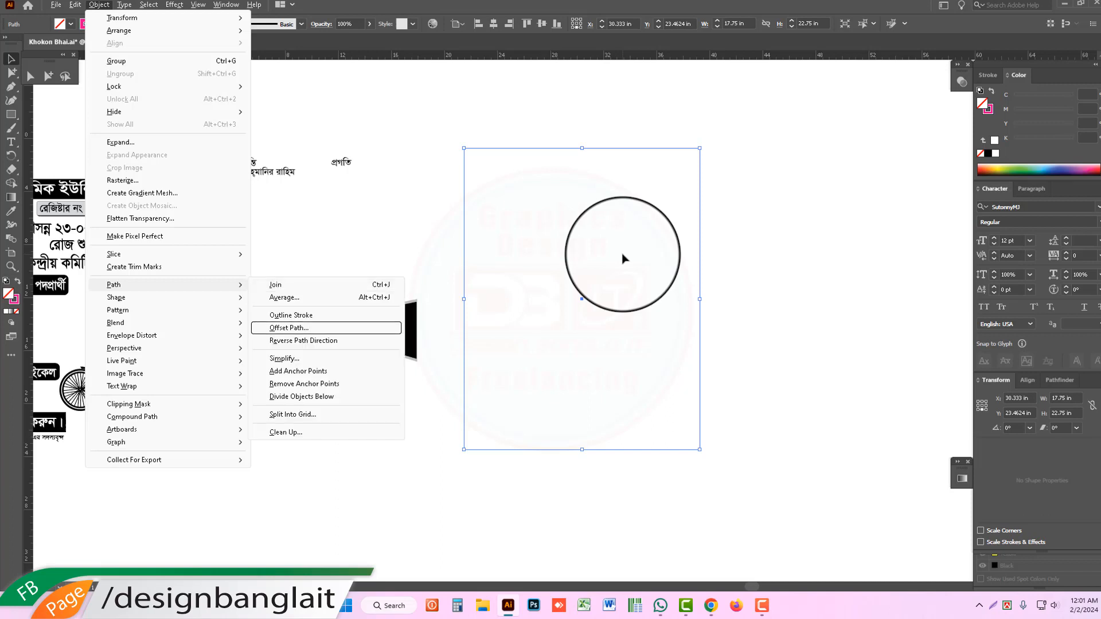
key(Return)
text(-1)
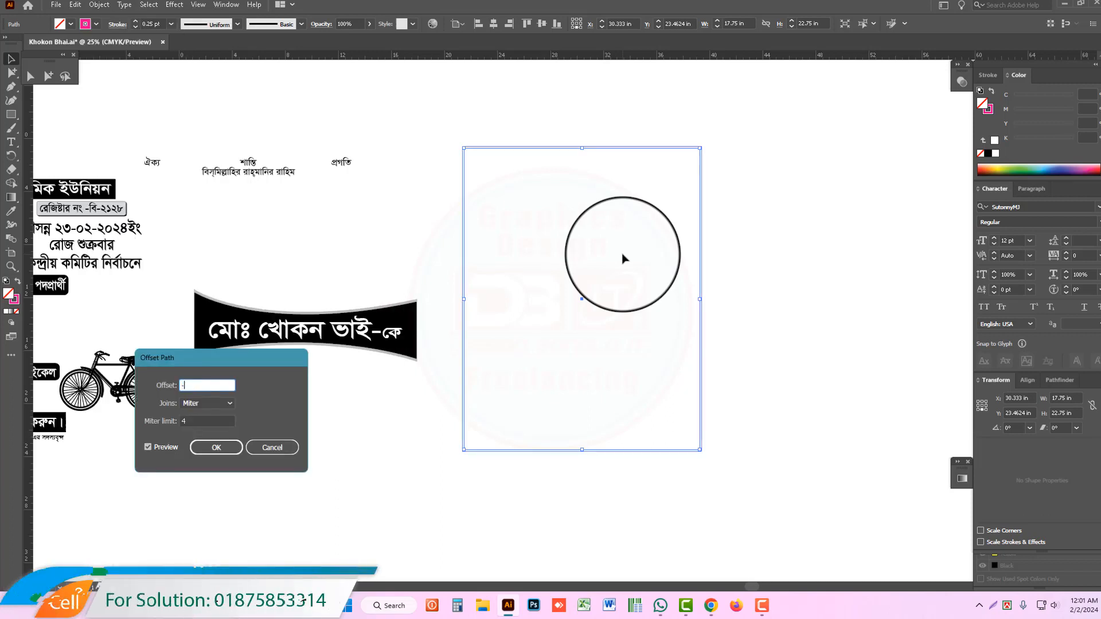
text(3mm)
key(Return)
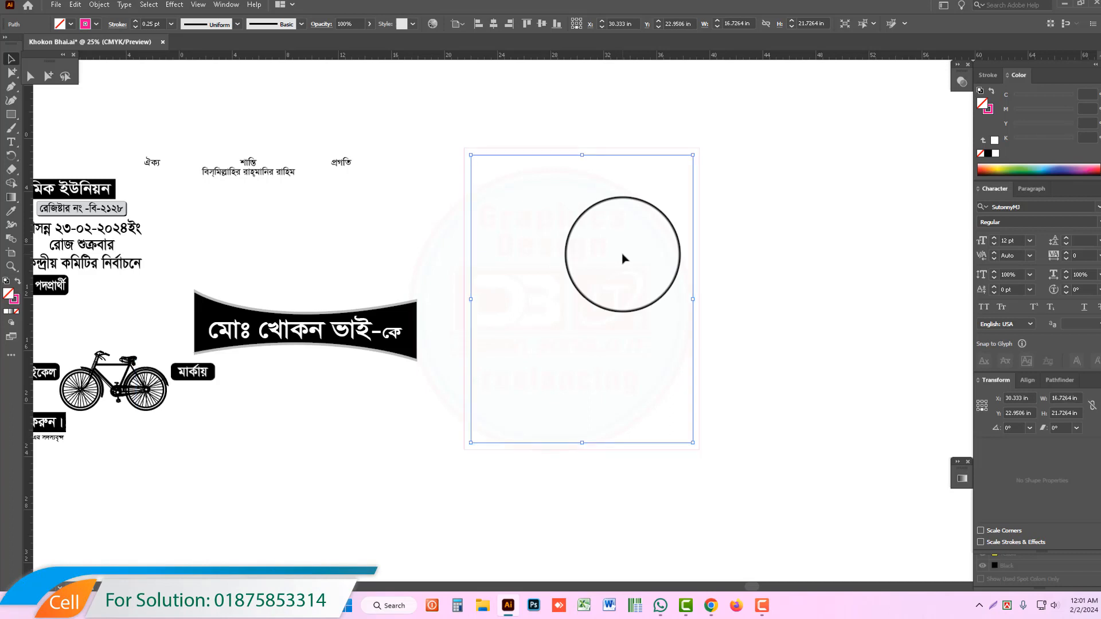
Set the inner border's stroke weight to 6 pt and its stroke colour to black.
click(148, 24)
text(5)
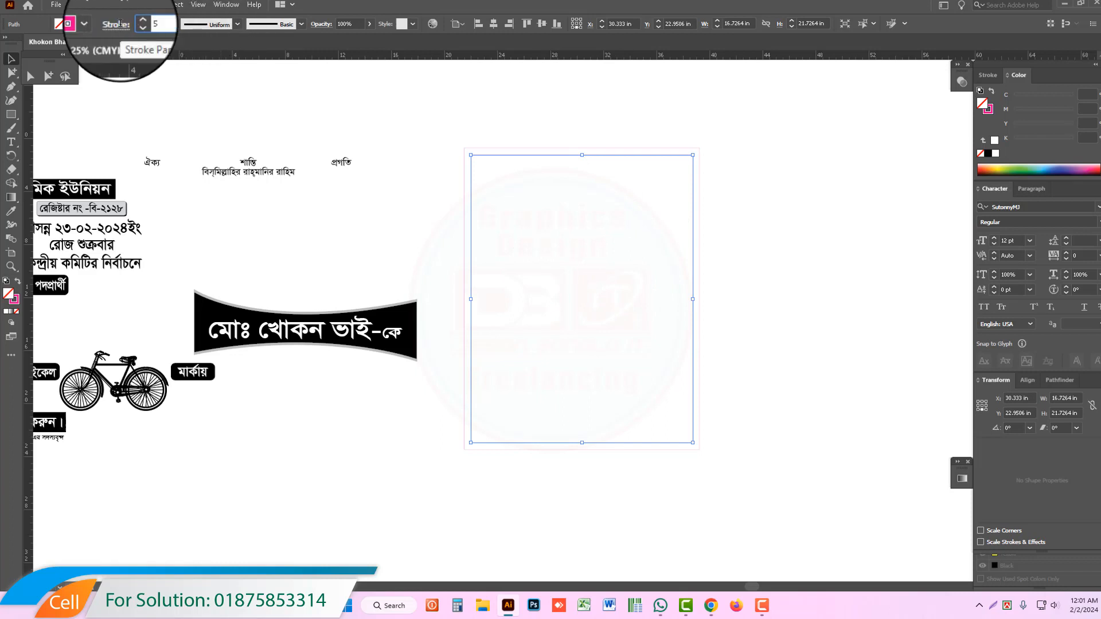
key(Return)
click(135, 20)
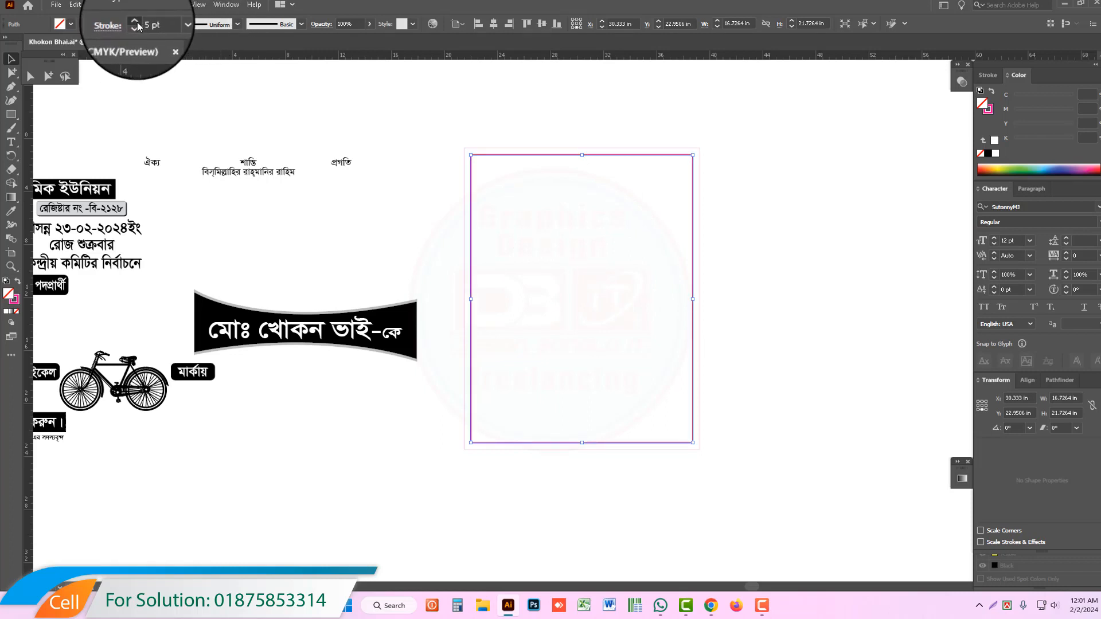
click(986, 108)
click(988, 169)
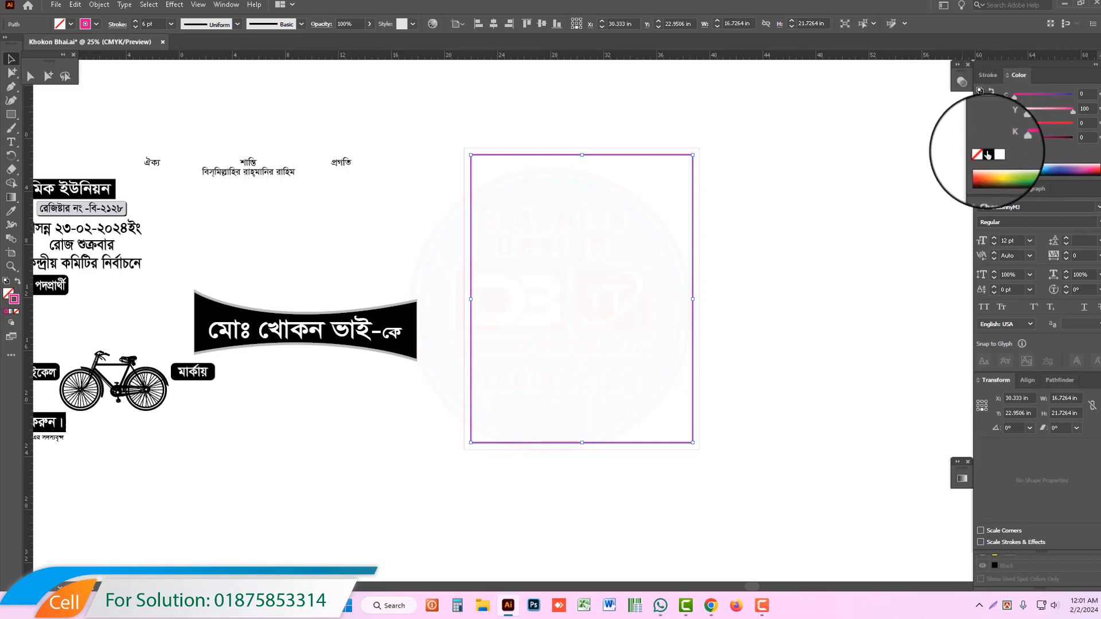
click(930, 379)
key(ctrl+equal)
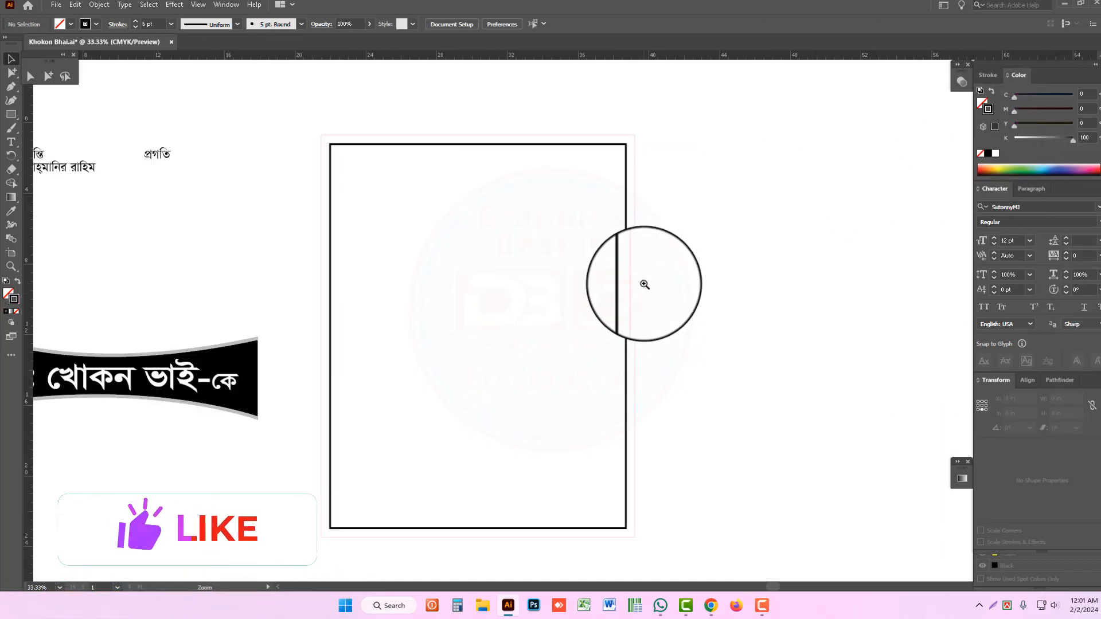
Examine the black inner border and the outer poster rectangle, checking the margin between them along the edges and corners.
click(572, 150)
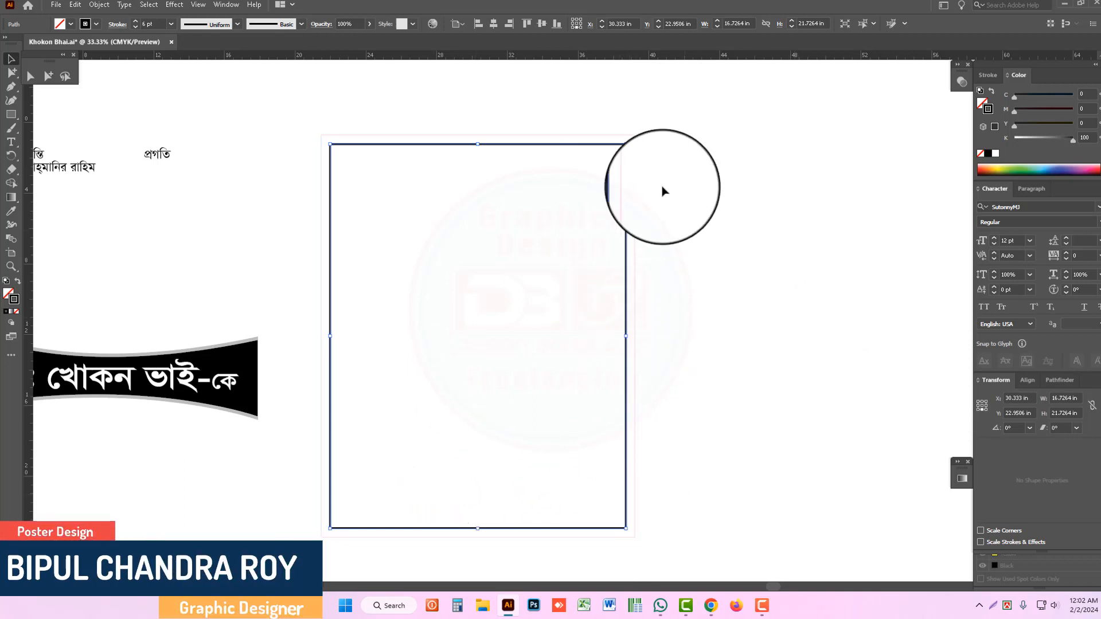
click(627, 126)
drag(631, 114, 640, 144)
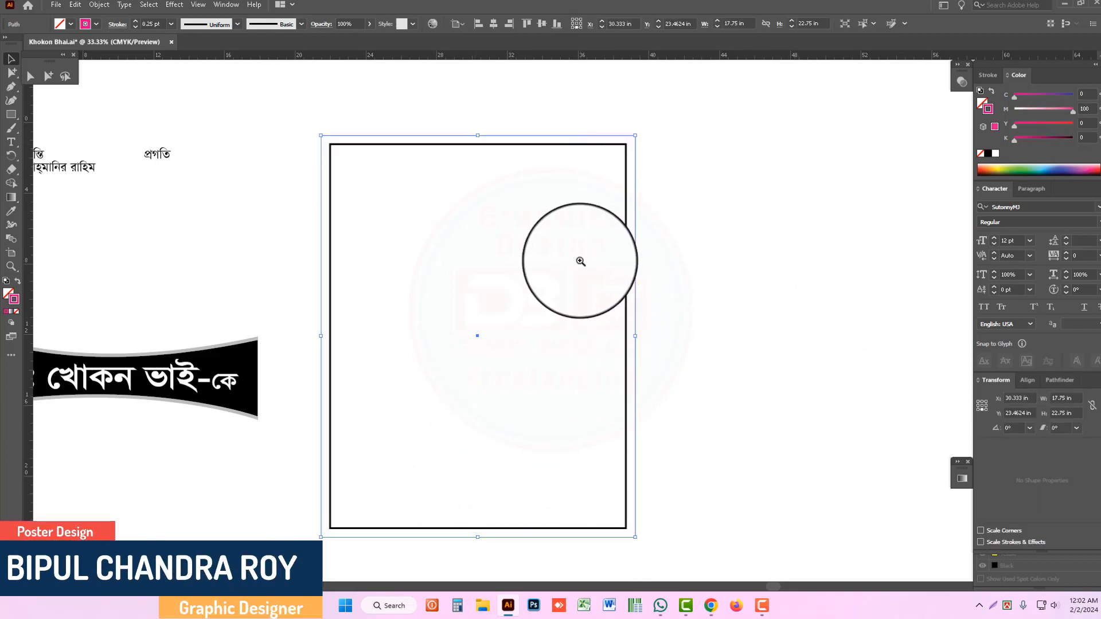
scroll(580, 259, up, 2)
drag(651, 292, 739, 216)
click(769, 192)
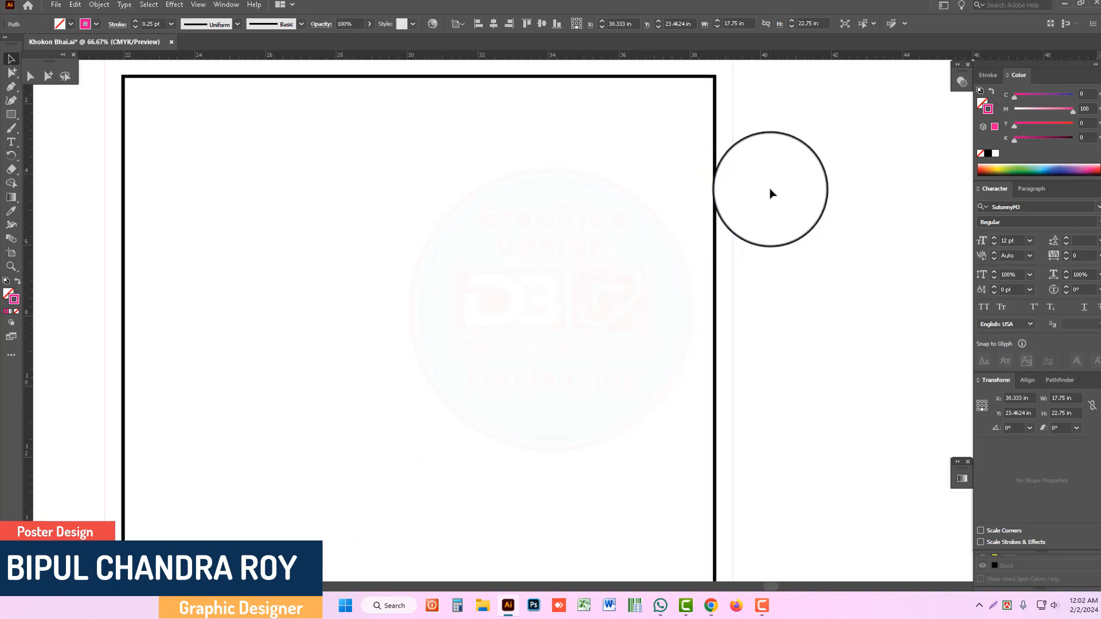
drag(615, 139, 640, 208)
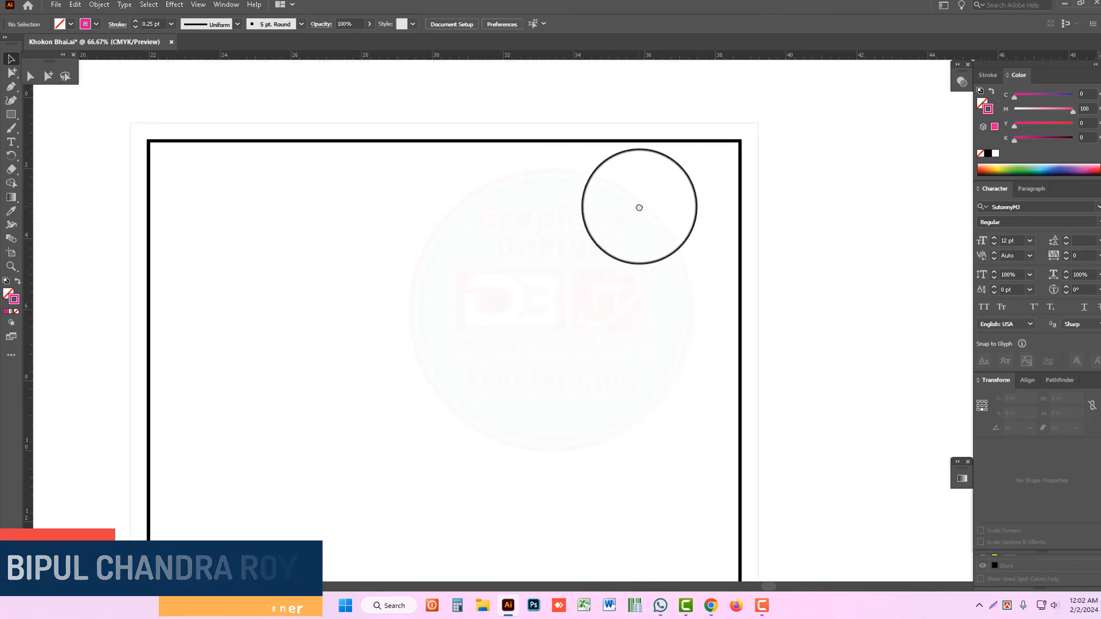
click(359, 142)
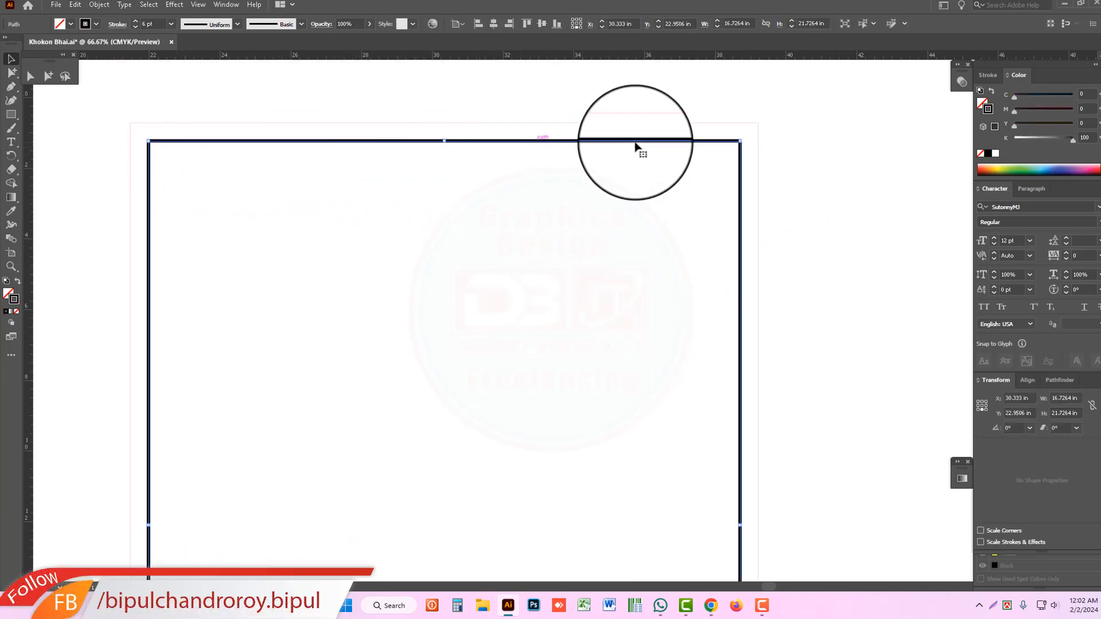
key(ctrl+minus)
drag(652, 401, 649, 254)
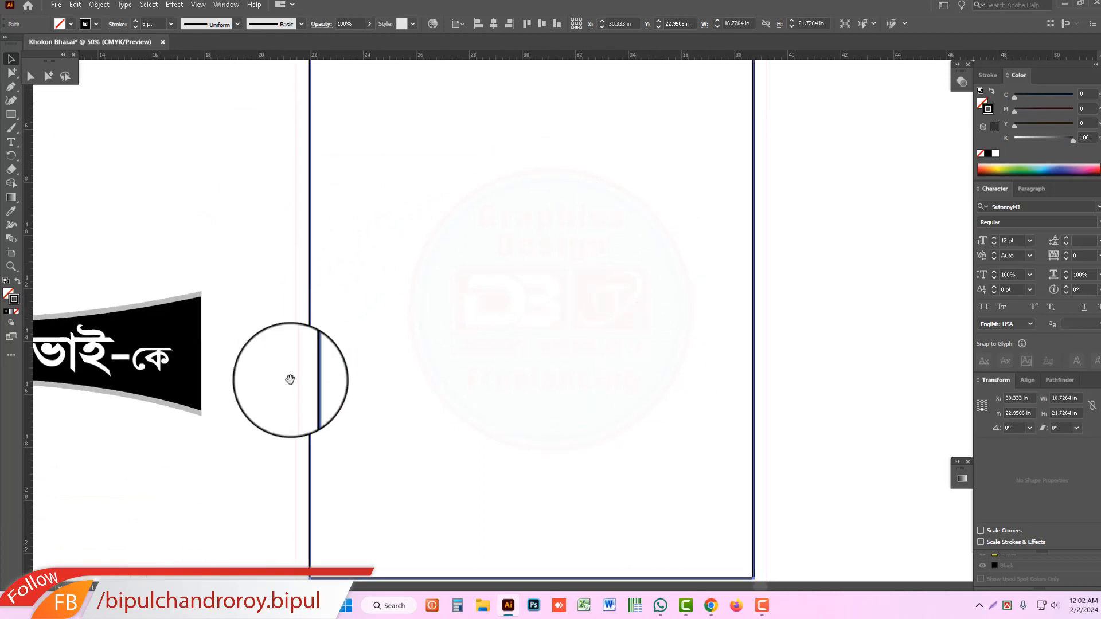
drag(619, 452, 599, 387)
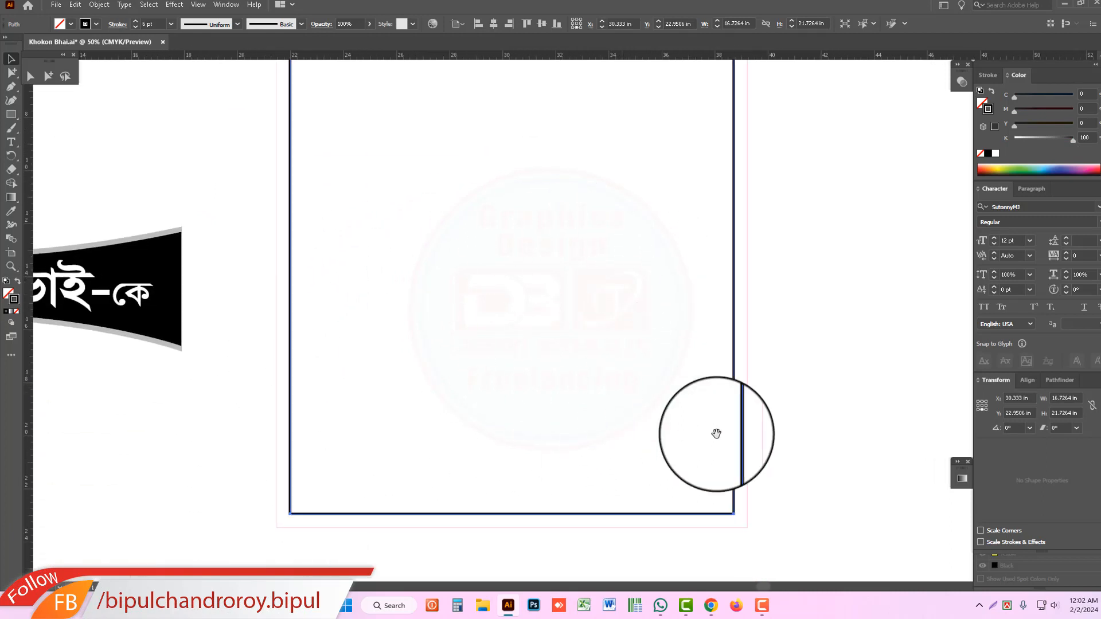
click(739, 476)
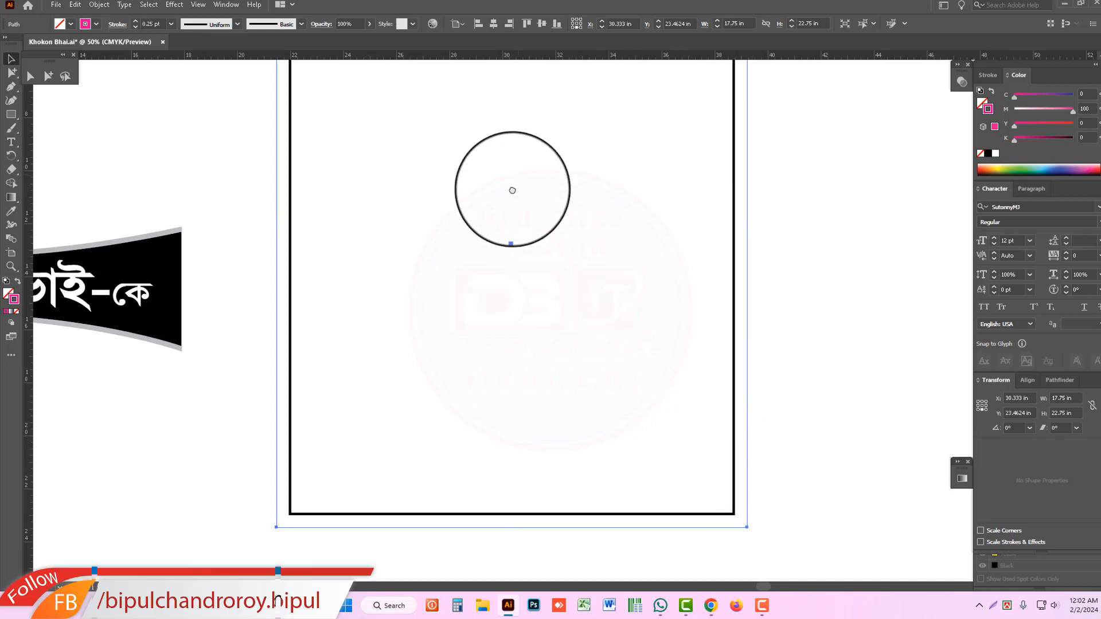
drag(512, 190, 510, 361)
click(261, 112)
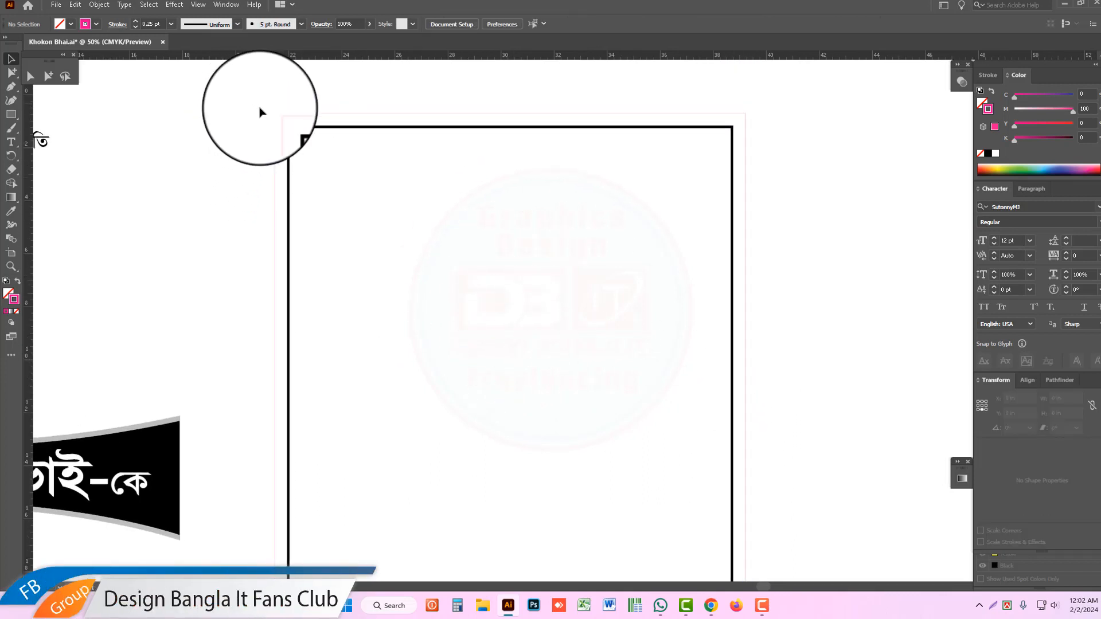
click(289, 114)
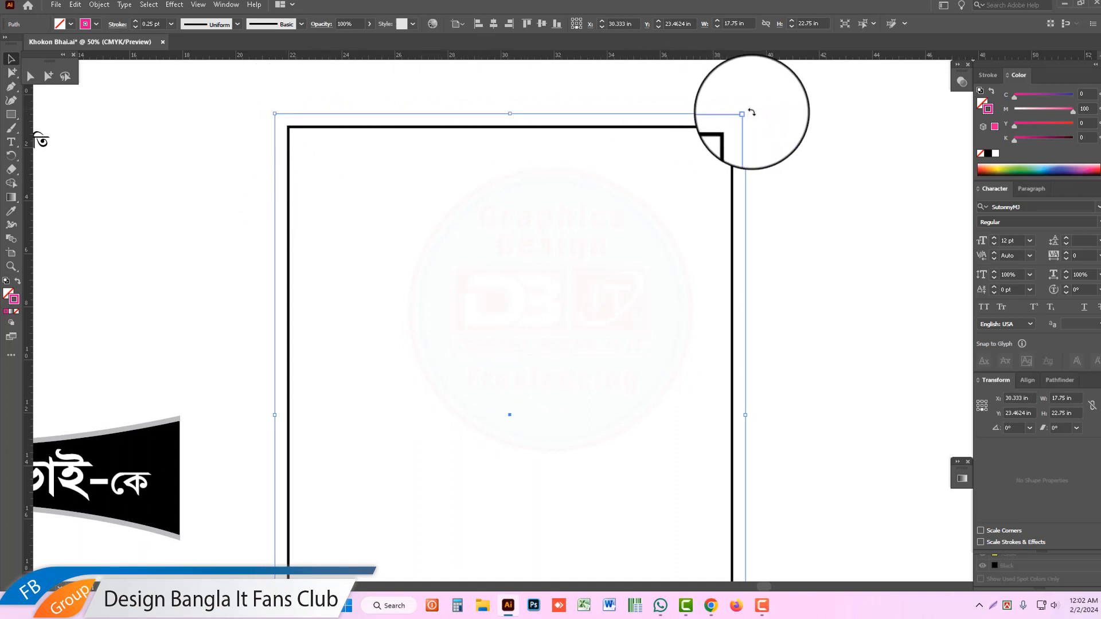
drag(767, 373, 782, 216)
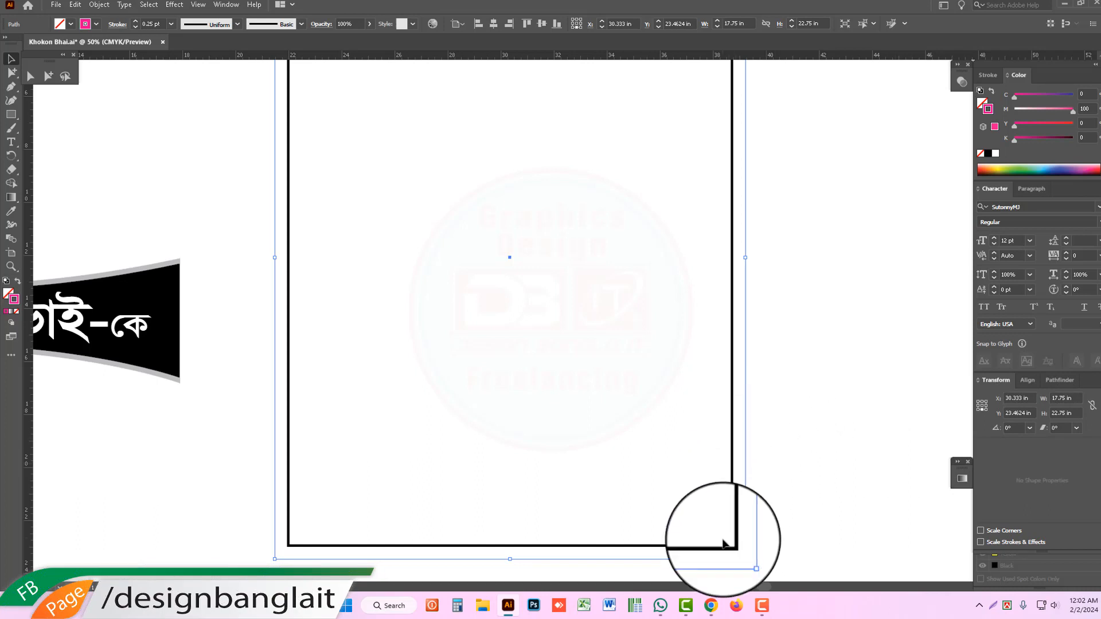
drag(733, 551, 681, 542)
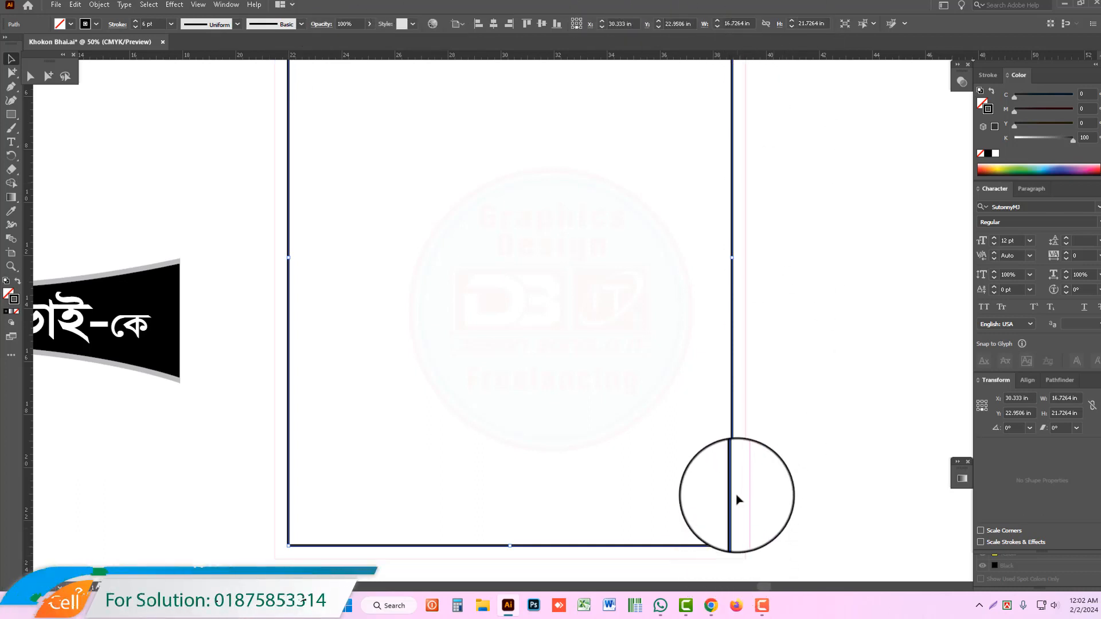
click(797, 353)
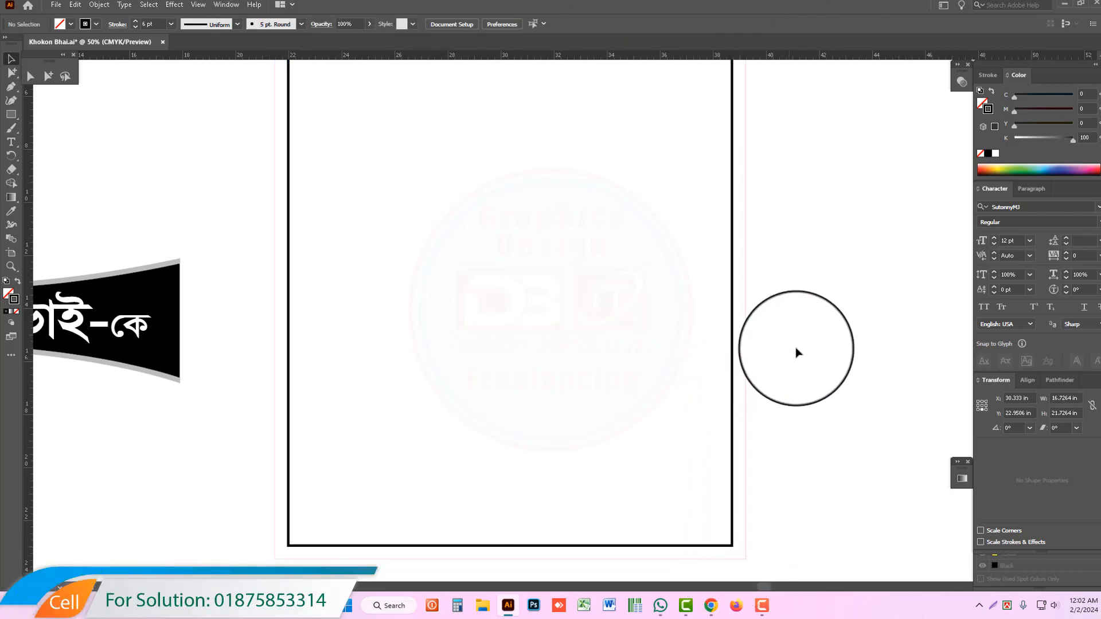
drag(620, 406, 621, 407)
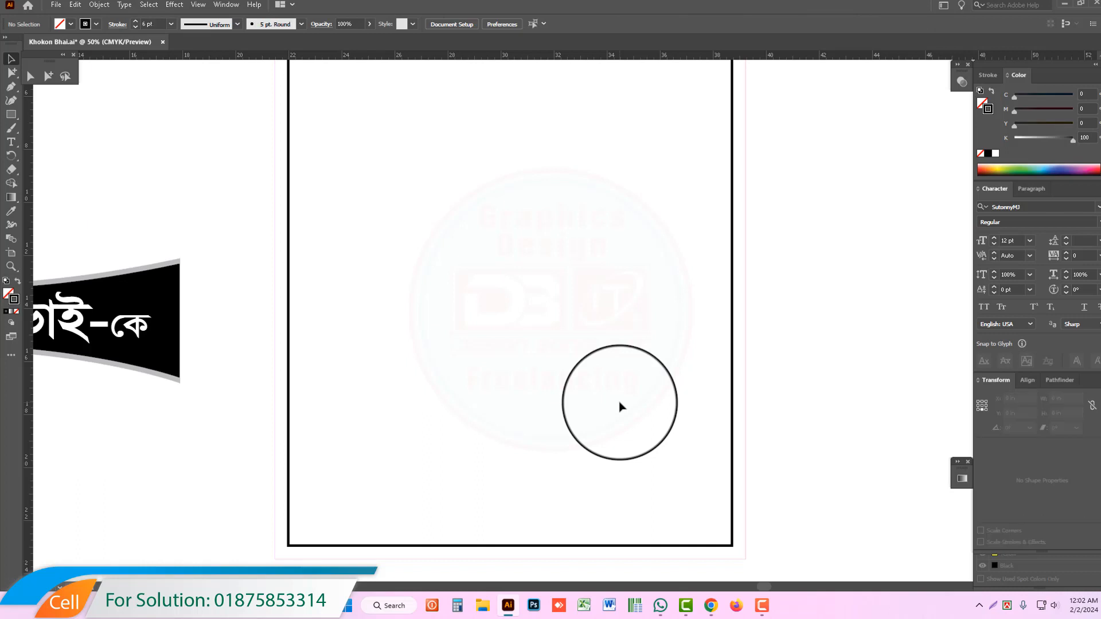
Examine the prepared header texts, union banner, portrait, bicycle and curved name banner lying beside the empty bordered frame.
scroll(557, 317, down, 1)
ctrl+alt+click(557, 317)
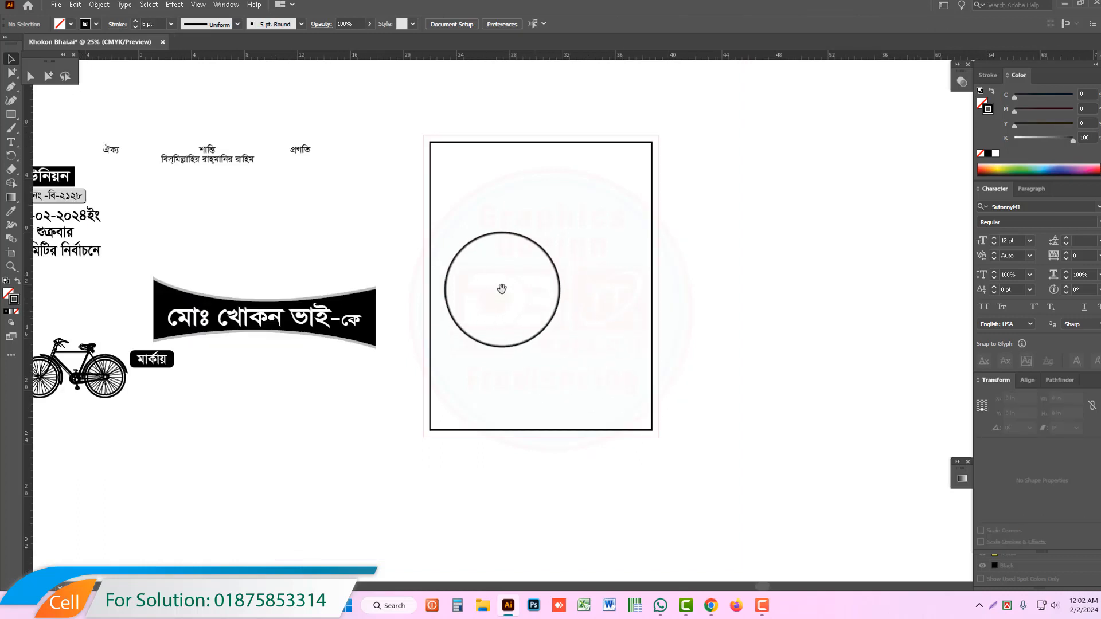
drag(502, 288, 556, 364)
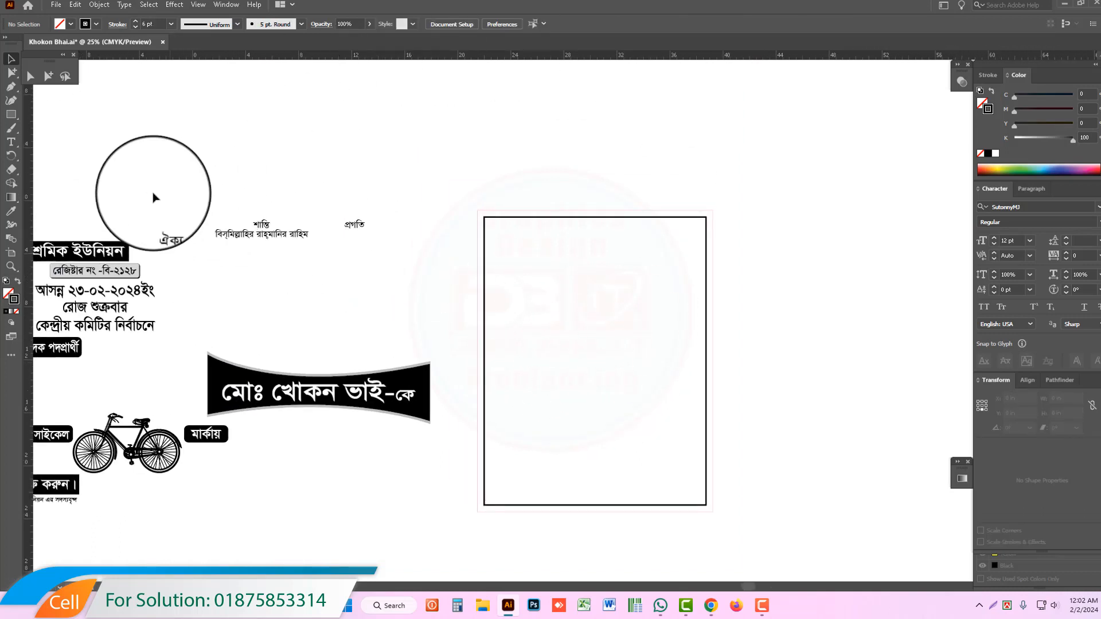
drag(399, 321, 586, 305)
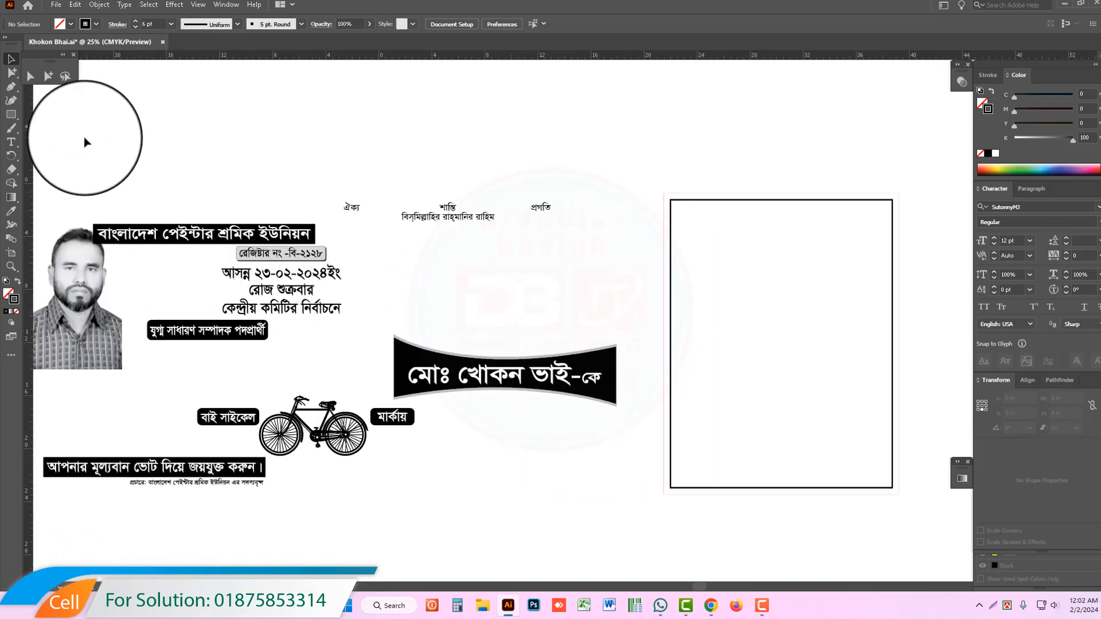
drag(86, 142, 643, 537)
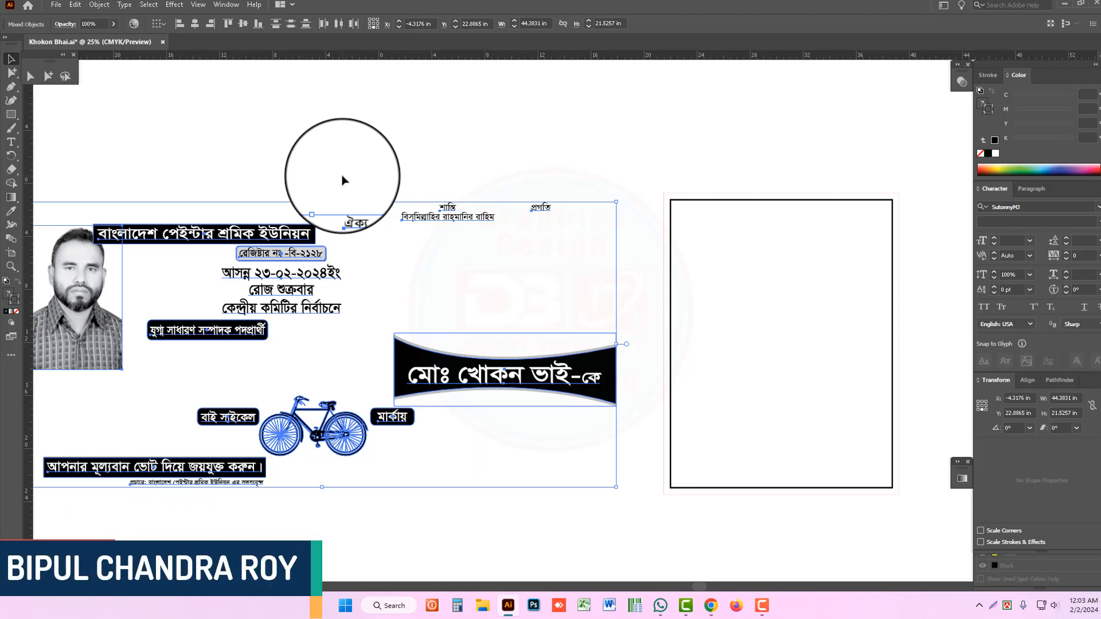
drag(342, 179, 580, 236)
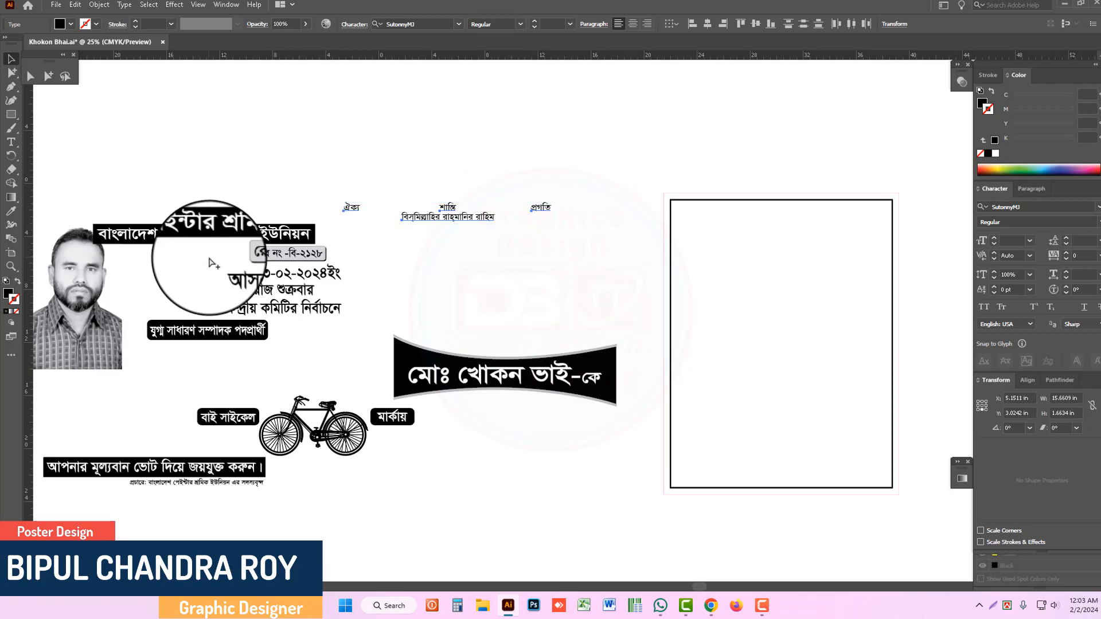
key(ctrl+a)
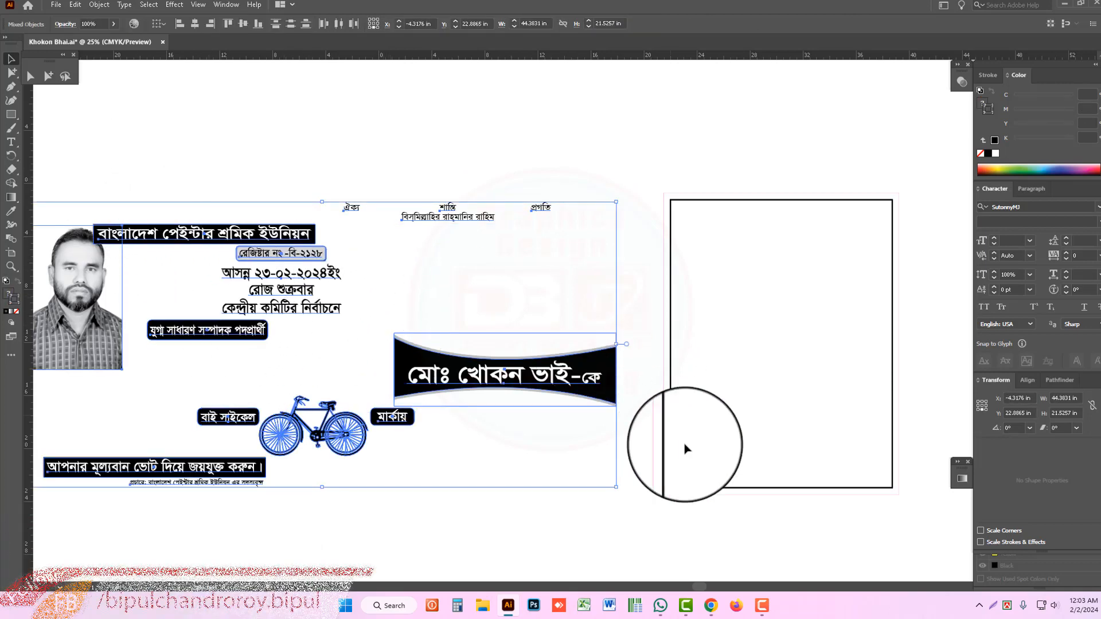
Switch to Chrome, examine the earlier posters in Poster CTP 10.09.19.ai through to the last page, and return to Illustrator.
click(712, 606)
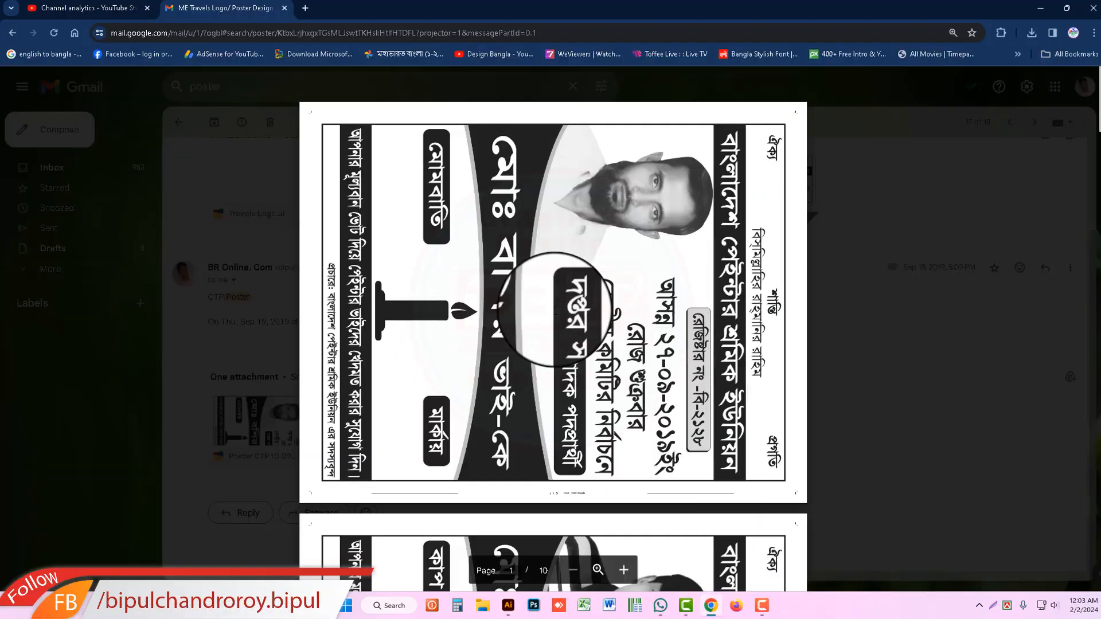
scroll(533, 293, up, 5)
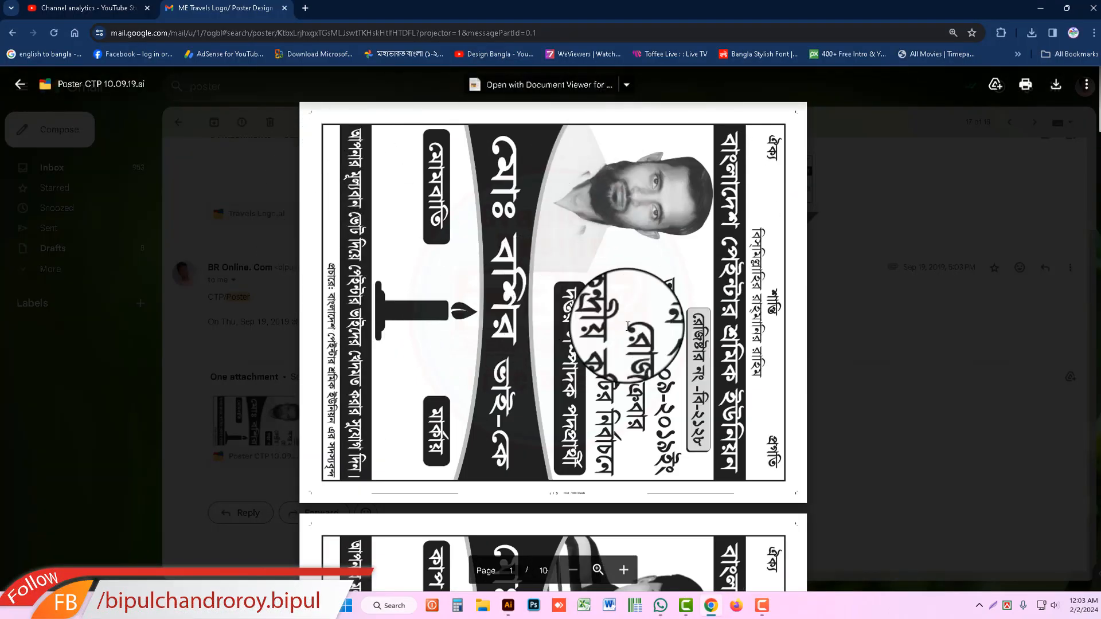
scroll(534, 295, down, 2)
scroll(535, 295, down, 20)
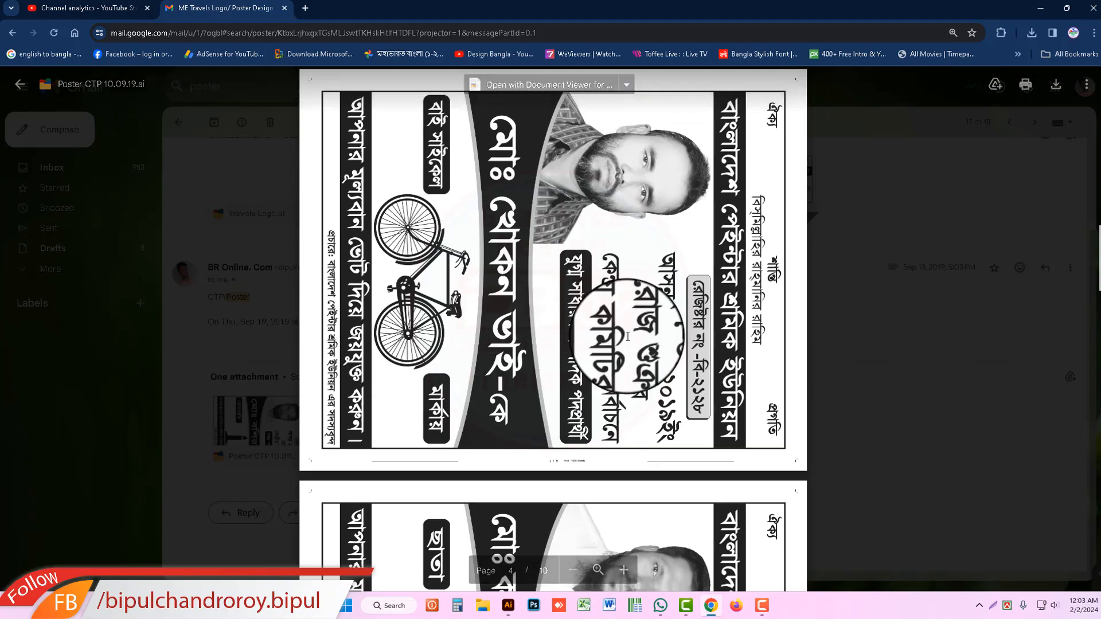
scroll(627, 339, down, 20)
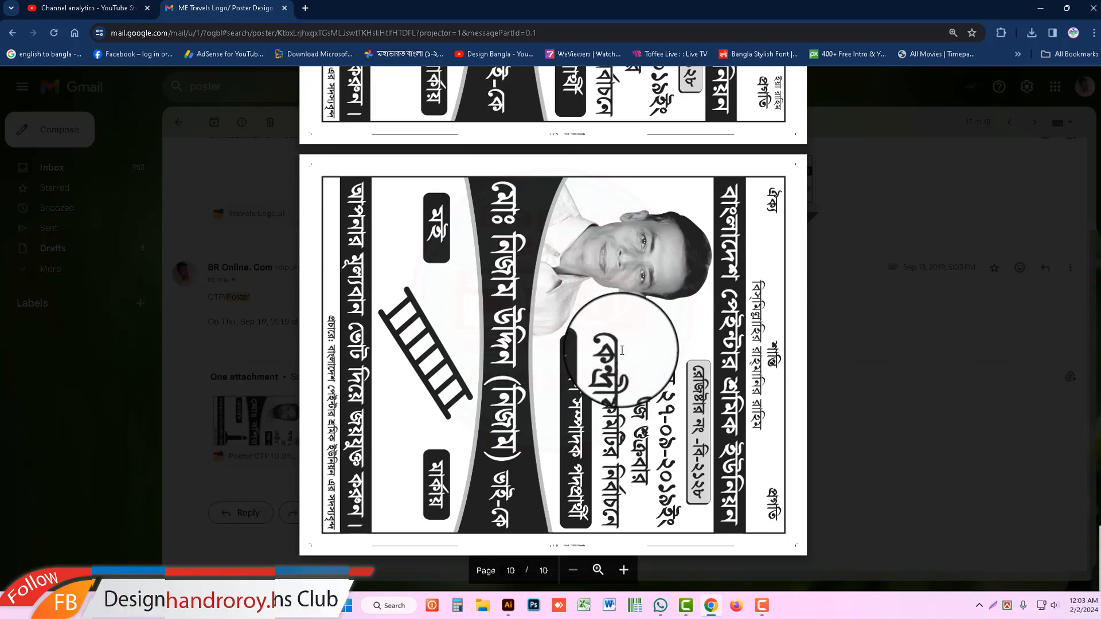
click(507, 605)
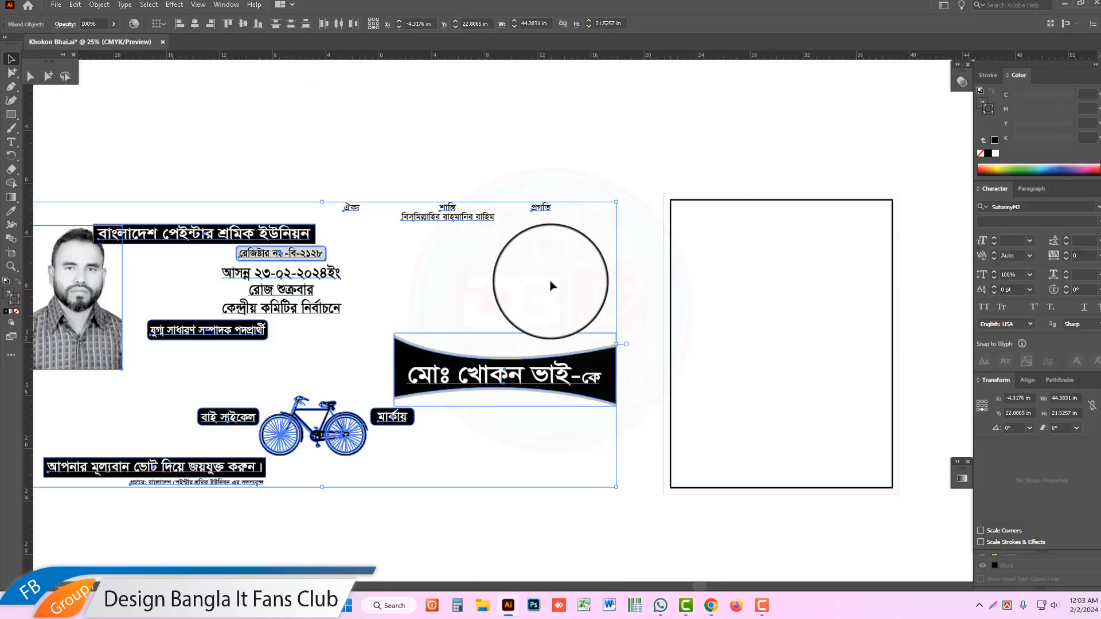
Move the ঐক্য, শান্তি, প্রগতি and বিস্‌মিল্লাহির রাহ্‌মানির রাহিম header texts together to just inside the upper edge of the bordered frame.
drag(590, 240, 396, 231)
drag(267, 211, 603, 229)
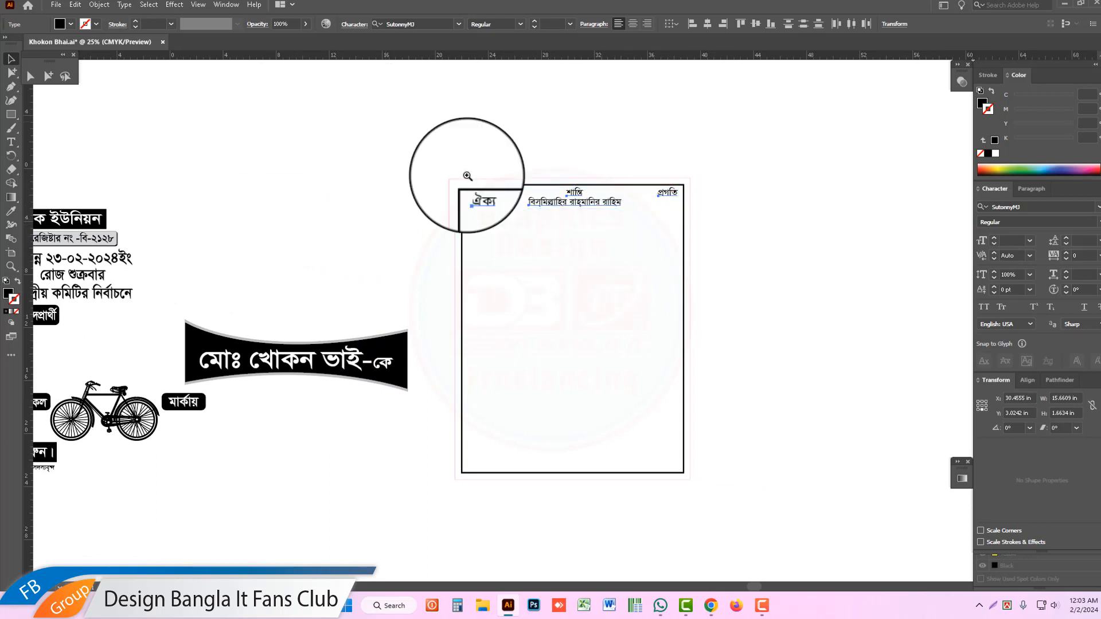
drag(453, 171, 663, 349)
drag(803, 411, 701, 368)
drag(870, 506, 523, 281)
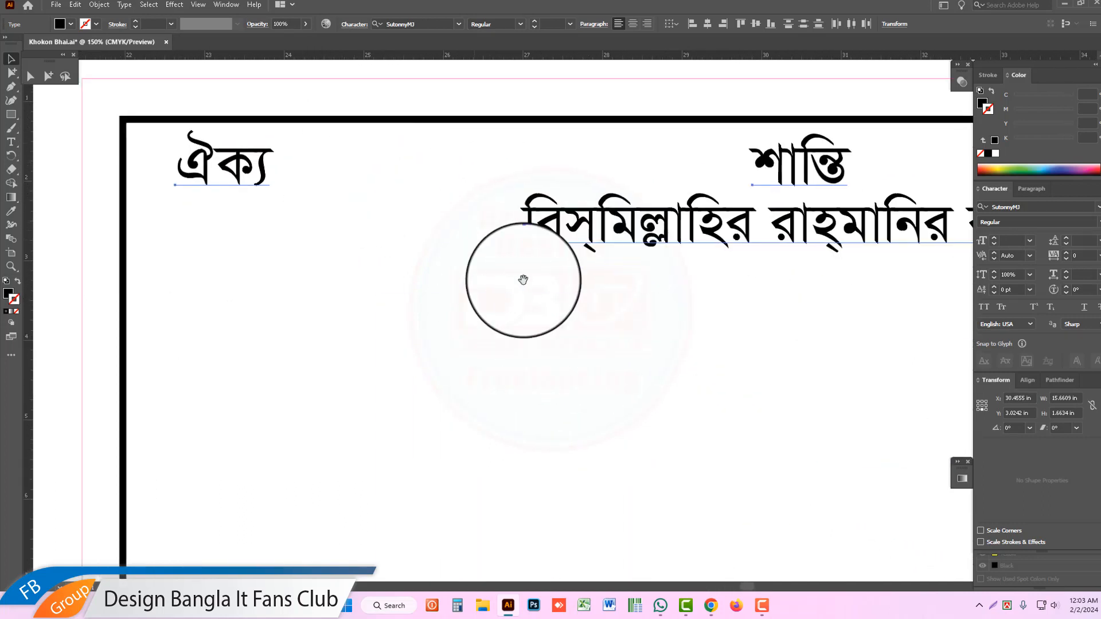
drag(693, 282, 562, 260)
ctrl+alt+click(568, 264)
ctrl+alt+click(568, 264)
drag(740, 312, 645, 277)
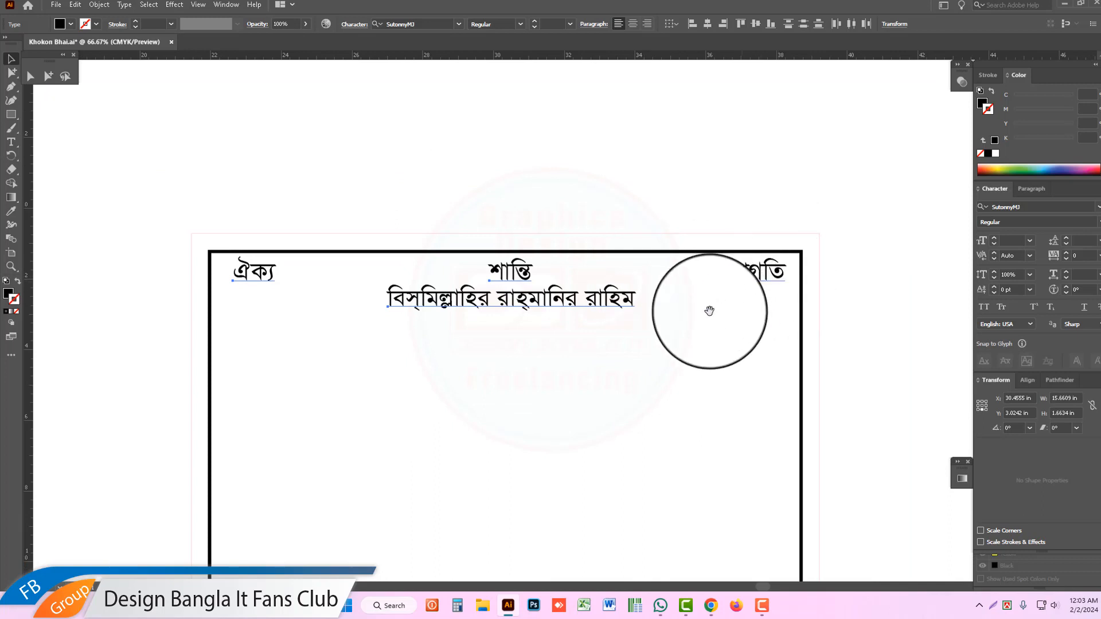
Check the size and spacing of the four header texts against the frame's upper border and side edges.
drag(655, 185, 285, 178)
drag(232, 154, 232, 154)
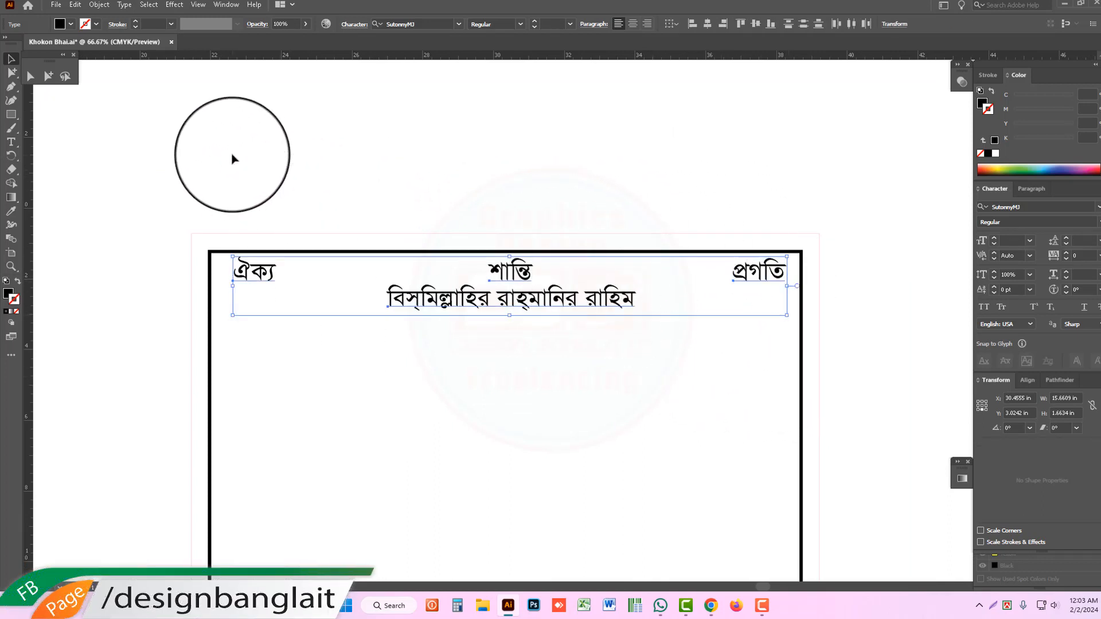
click(259, 243)
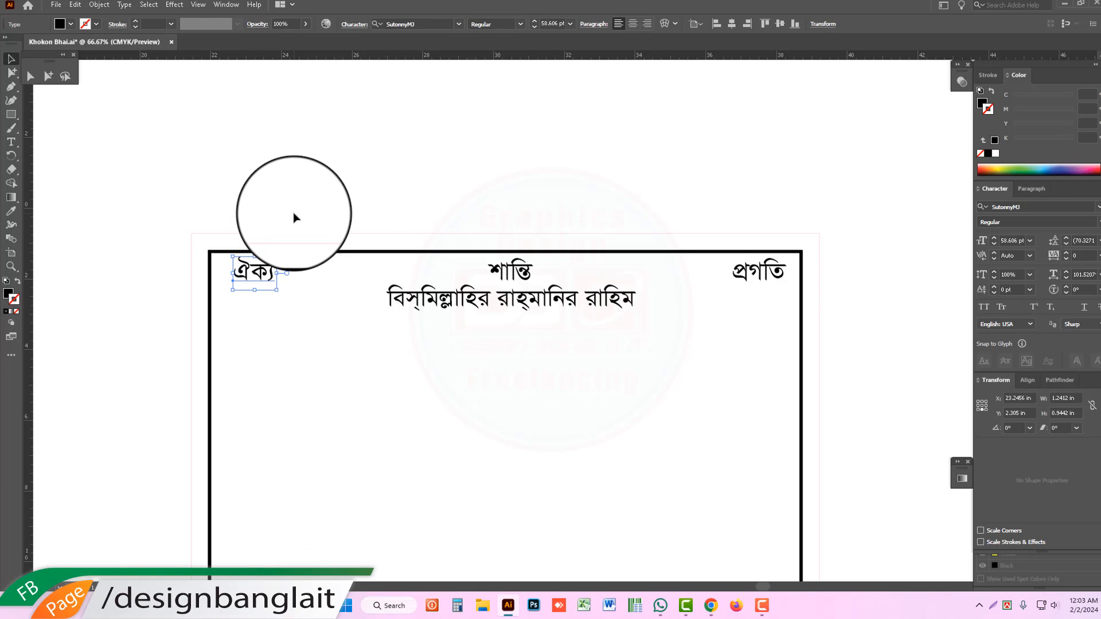
drag(185, 224, 811, 376)
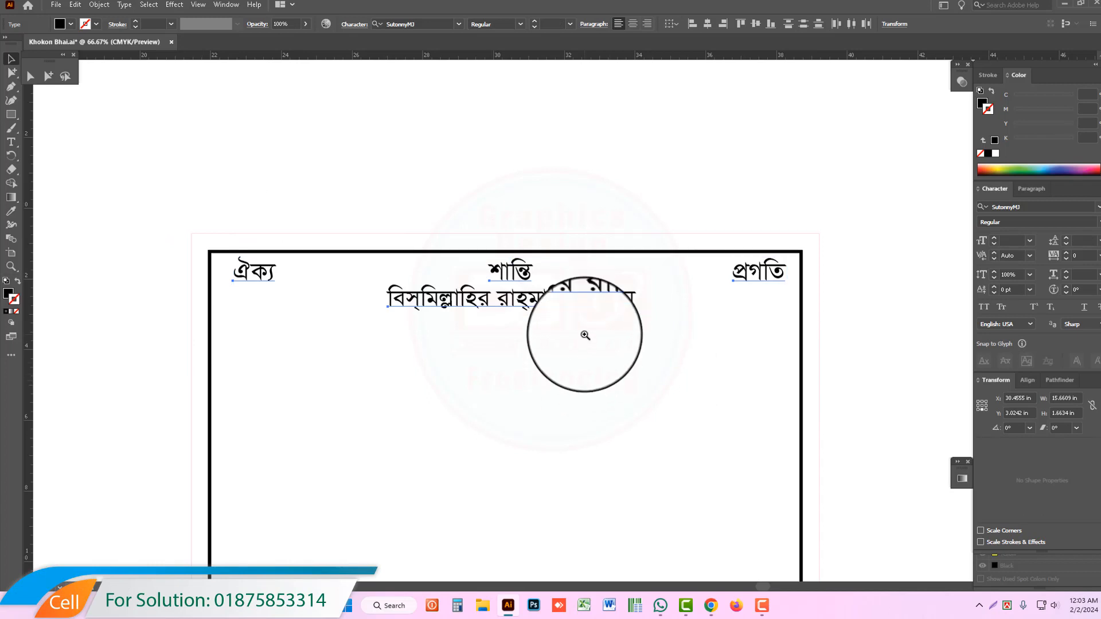
key(ctrl+minus)
key(ctrl+minus)
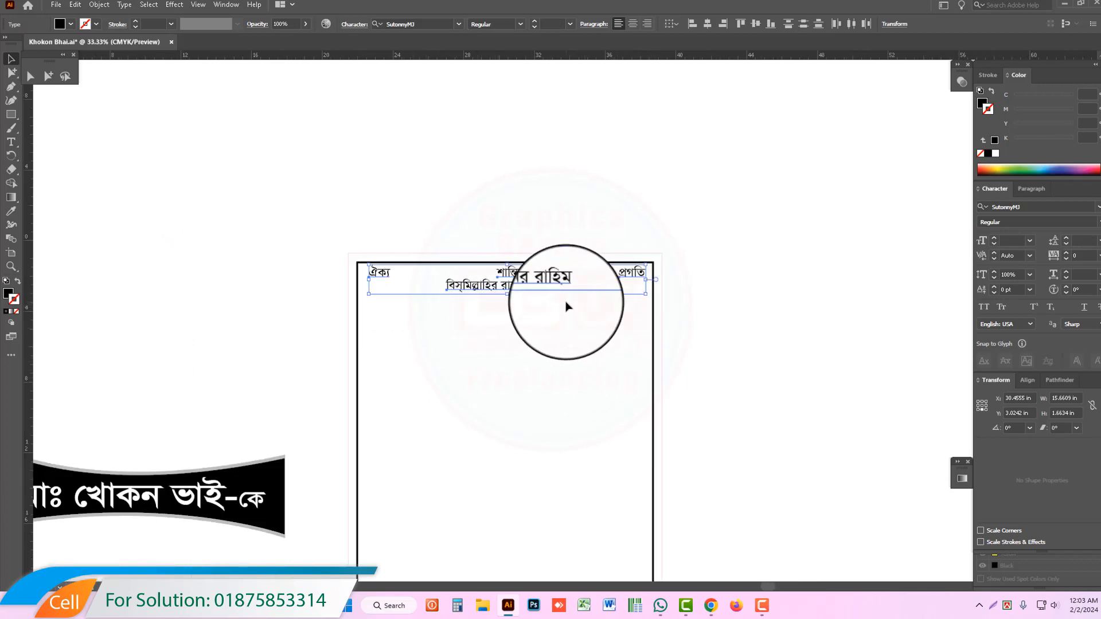
click(574, 304)
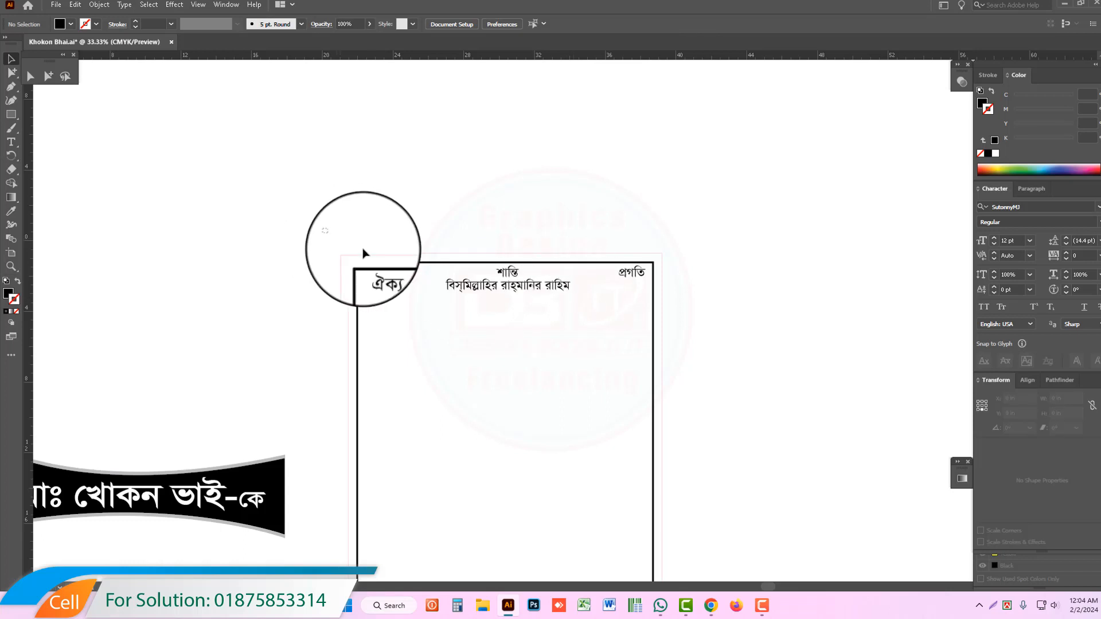
drag(364, 254, 713, 332)
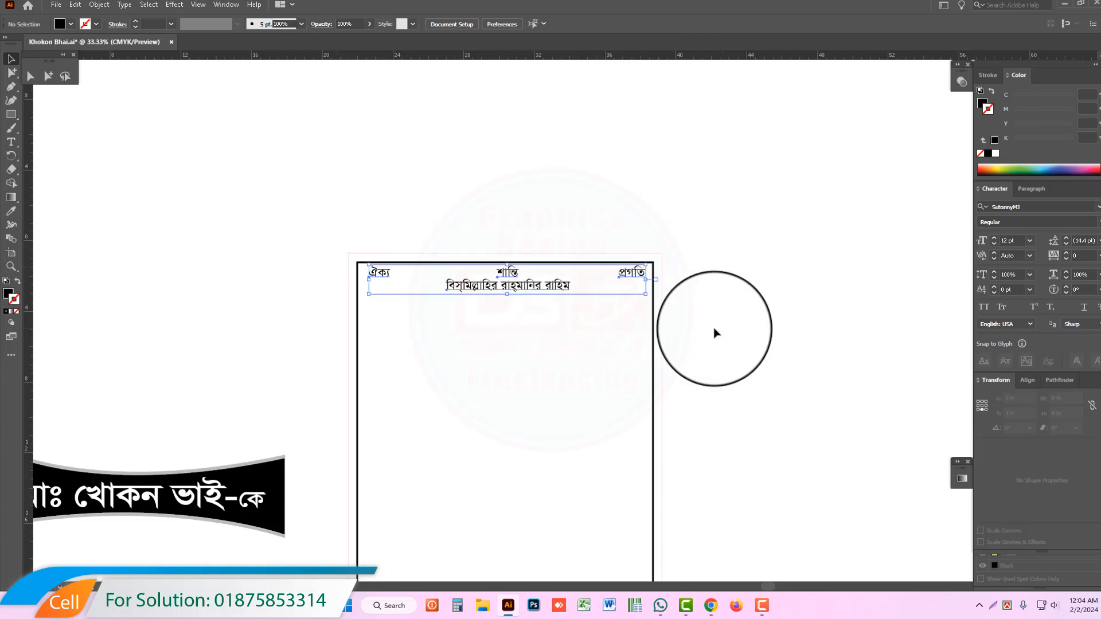
click(552, 324)
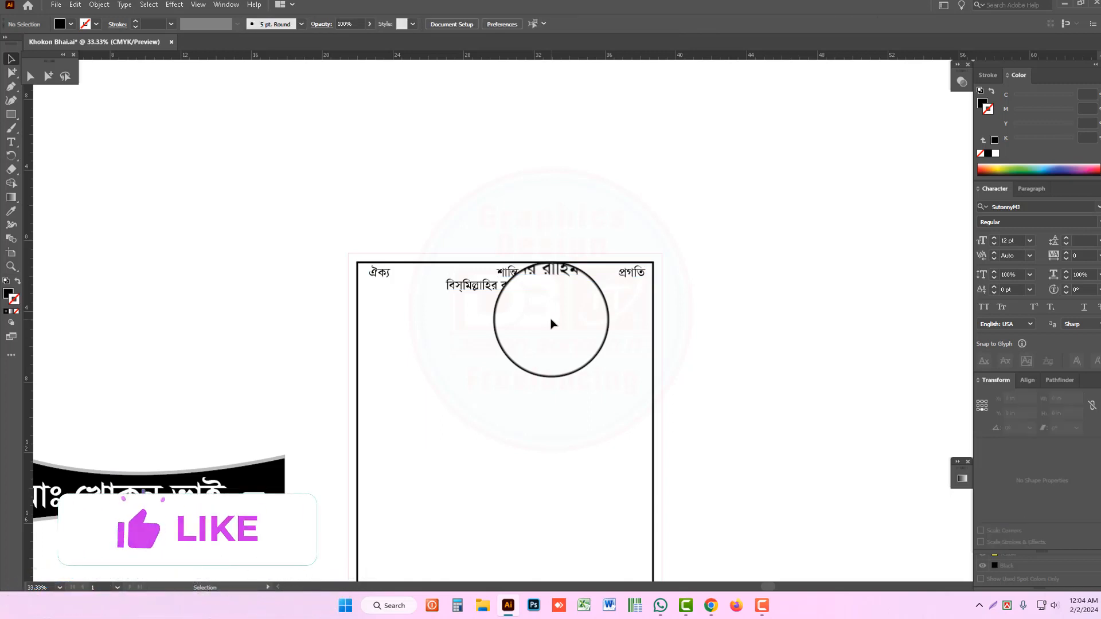
Inspect the union name banner, the grey registration-number box and the date text among the prepared elements beside the frame.
ctrl+alt+click(537, 354)
ctrl+alt+click(537, 353)
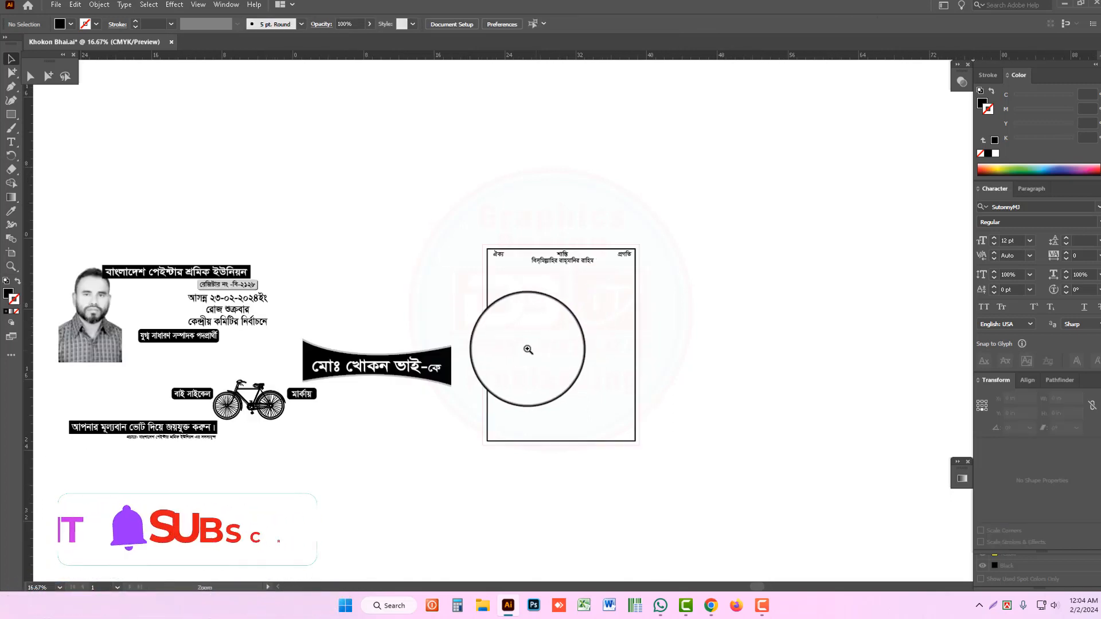
drag(387, 334, 456, 335)
drag(182, 261, 350, 311)
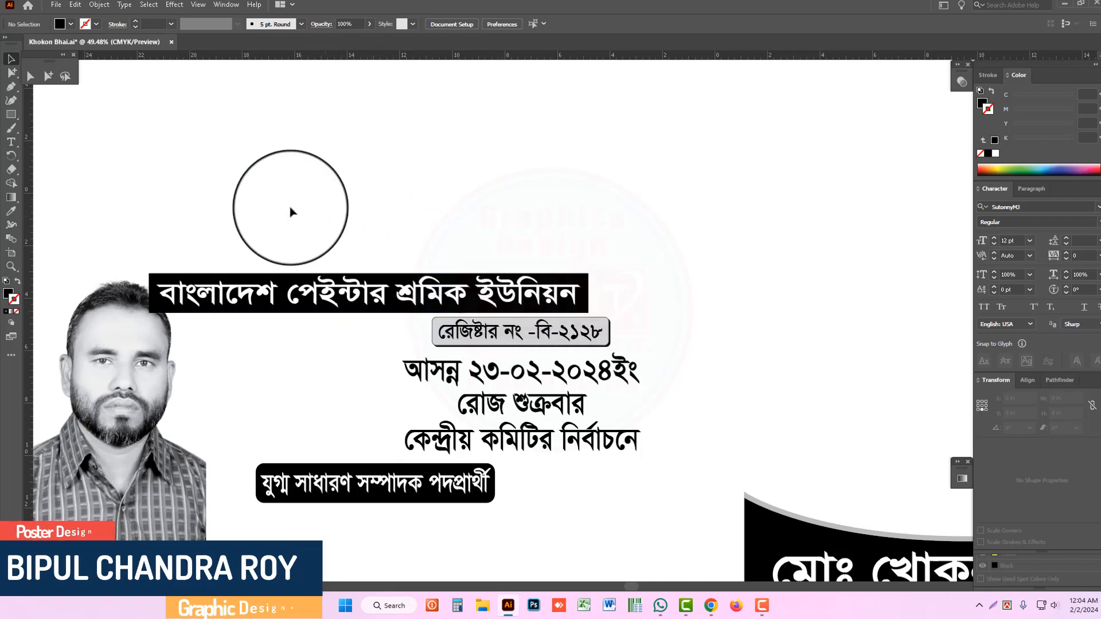
click(321, 304)
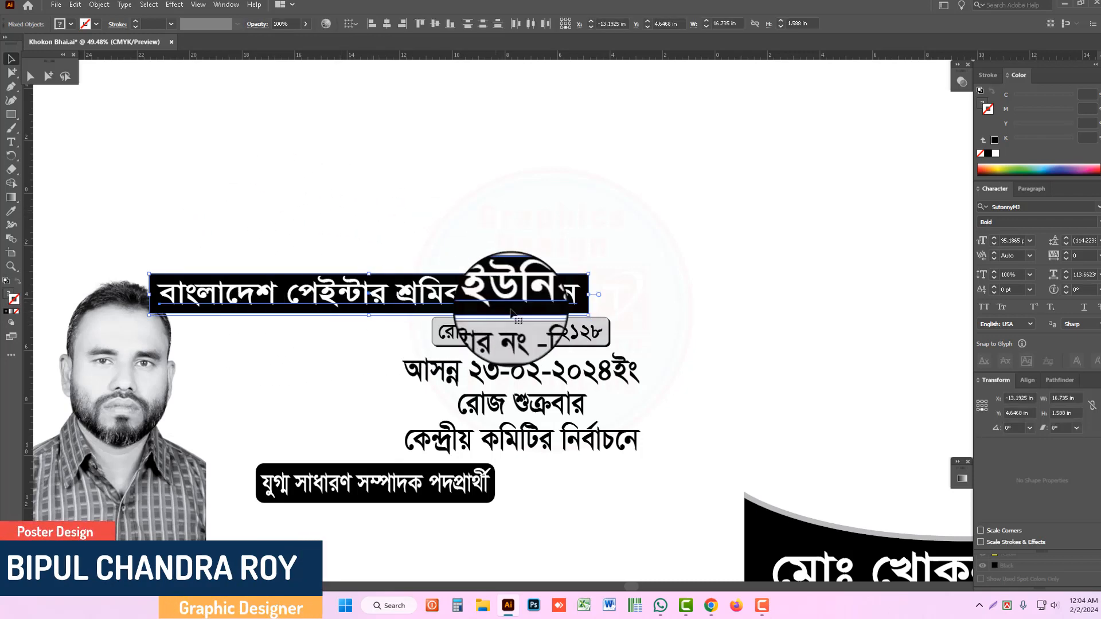
click(425, 229)
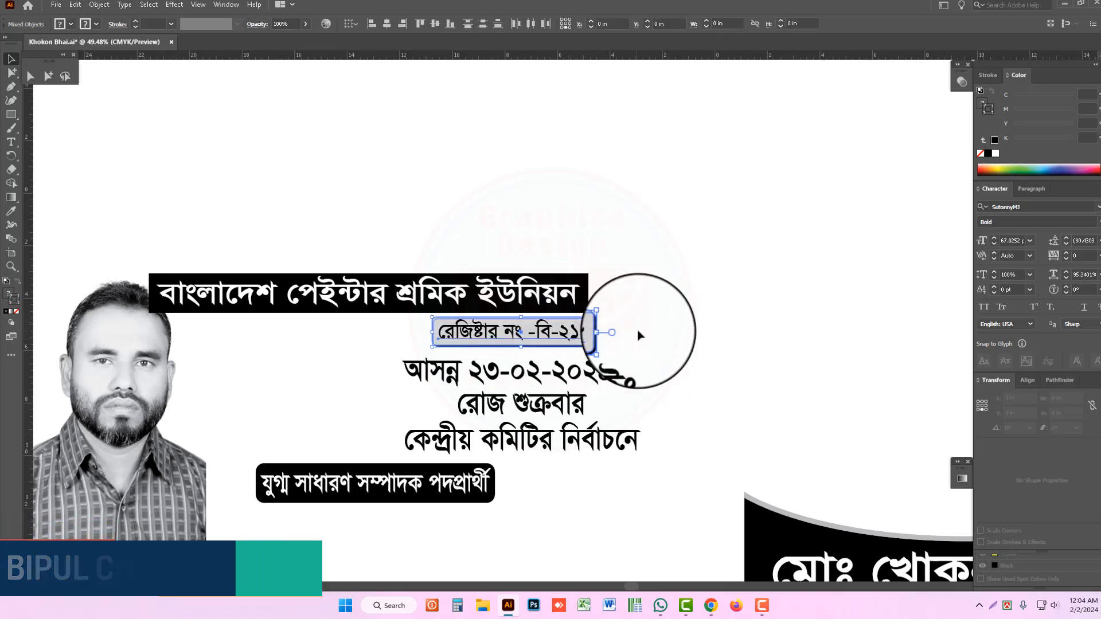
click(640, 336)
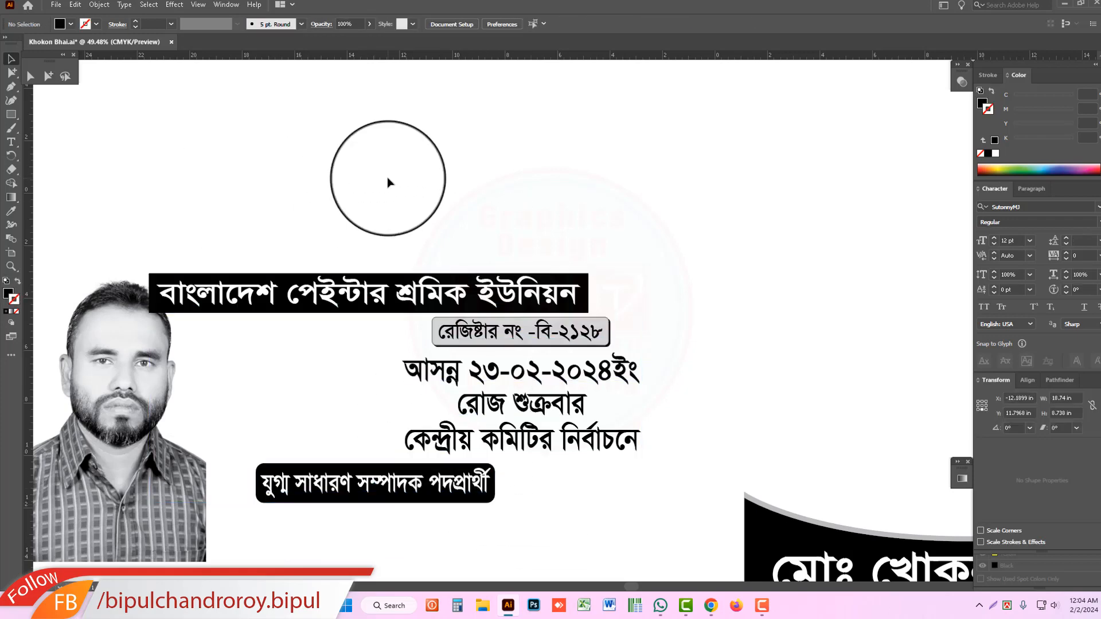
Move the black বাংলাদেশ পেইন্টার শ্রমিক ইউনিয়ন banner into the frame, spanning its width directly below the header texts.
scroll(607, 350, down, 3)
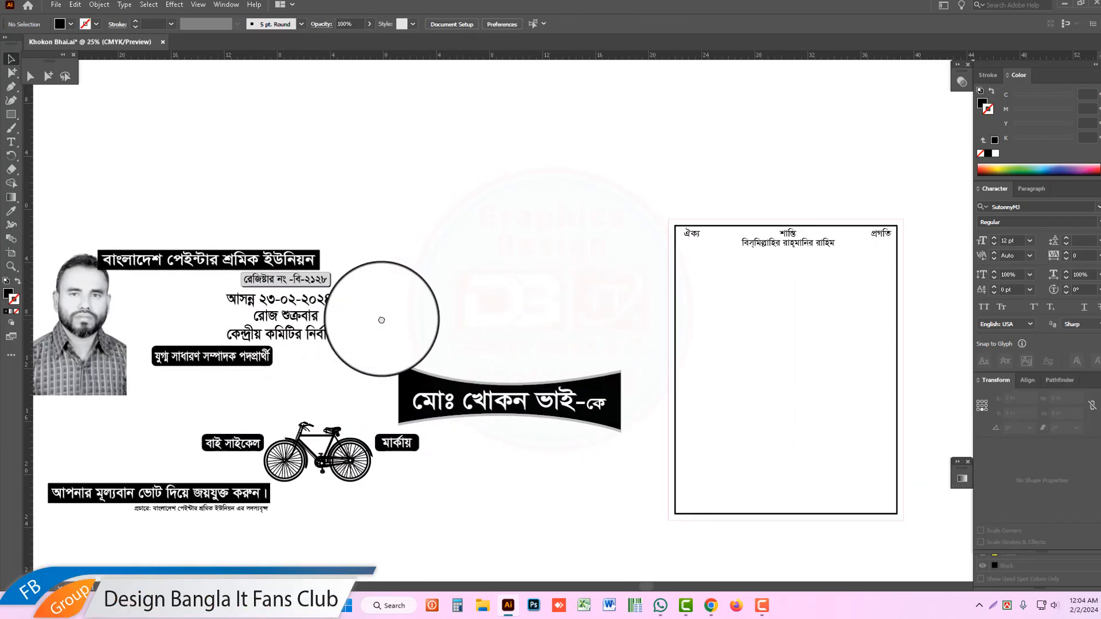
click(203, 269)
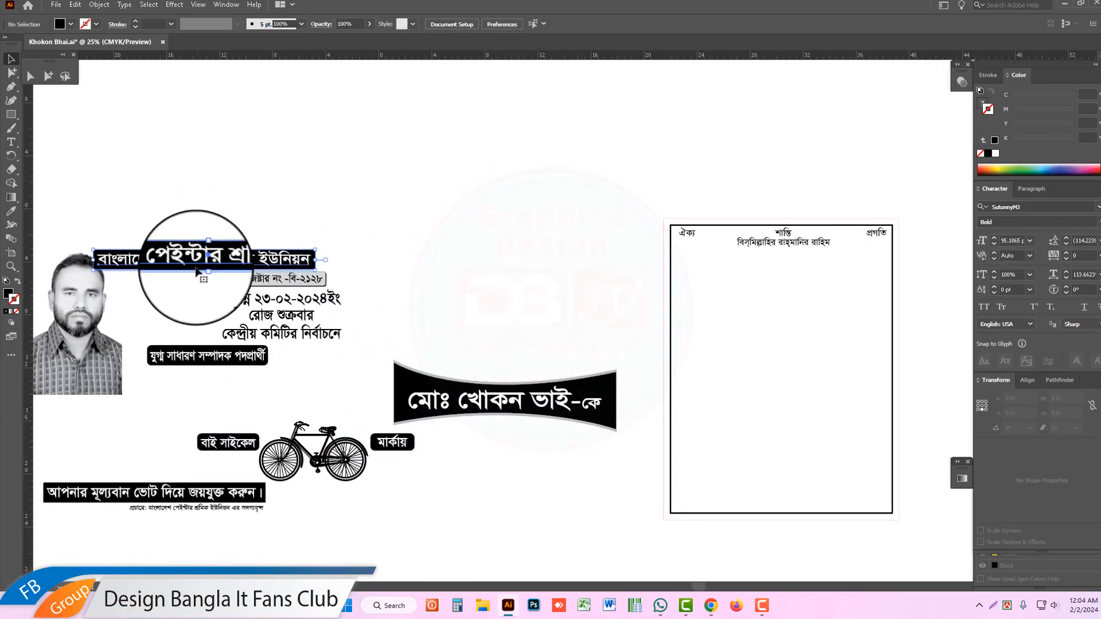
drag(202, 269, 745, 298)
scroll(349, 307, up, 3)
scroll(528, 357, right, 5)
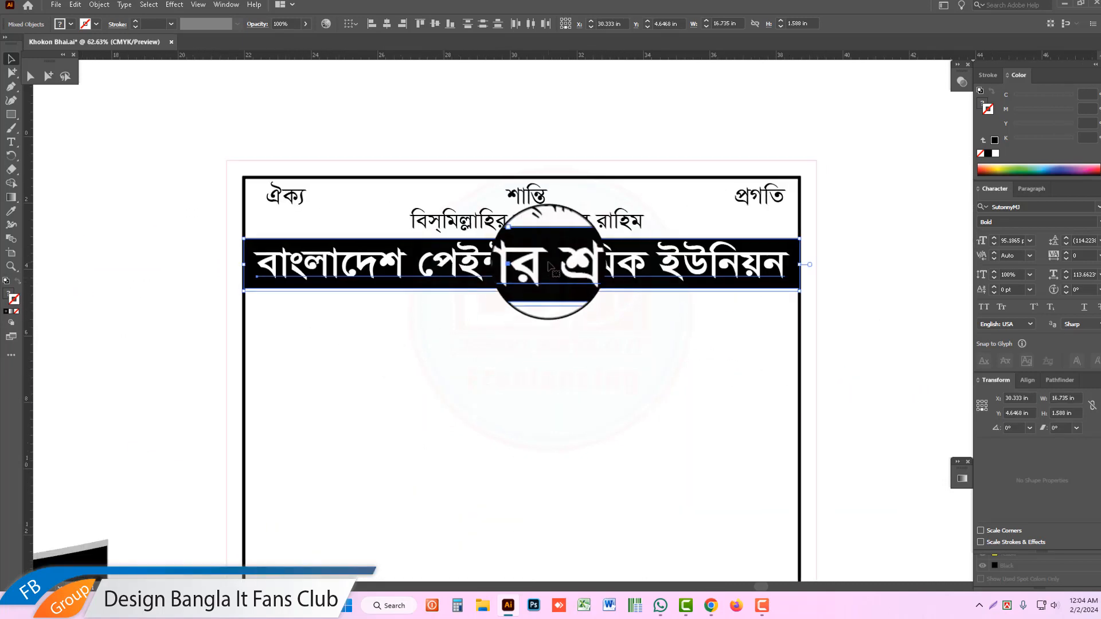
mouse_move(549, 265)
mouse_down()
mouse_move(577, 321)
mouse_move(676, 356)
mouse_move(566, 344)
mouse_move(566, 265)
mouse_up()
key(ctrl+z)
key(ctrl+z)
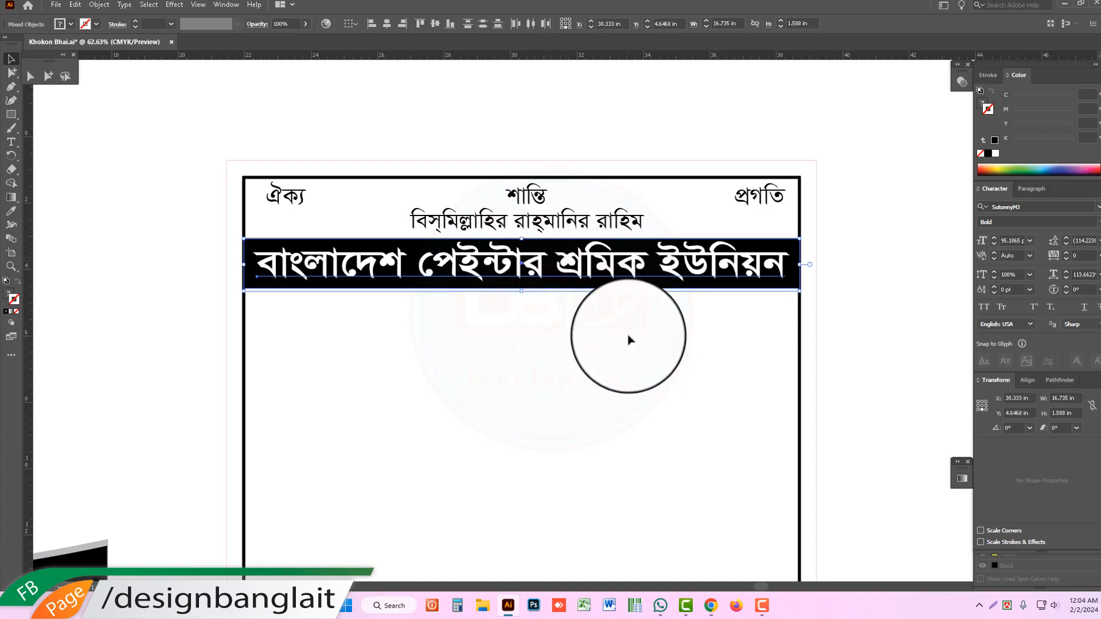
Move the grey registration-number box and the three-line election date text into the frame's right half, close below the union banner.
key(ctrl+minus)
key(ctrl+minus)
key(ctrl+minus)
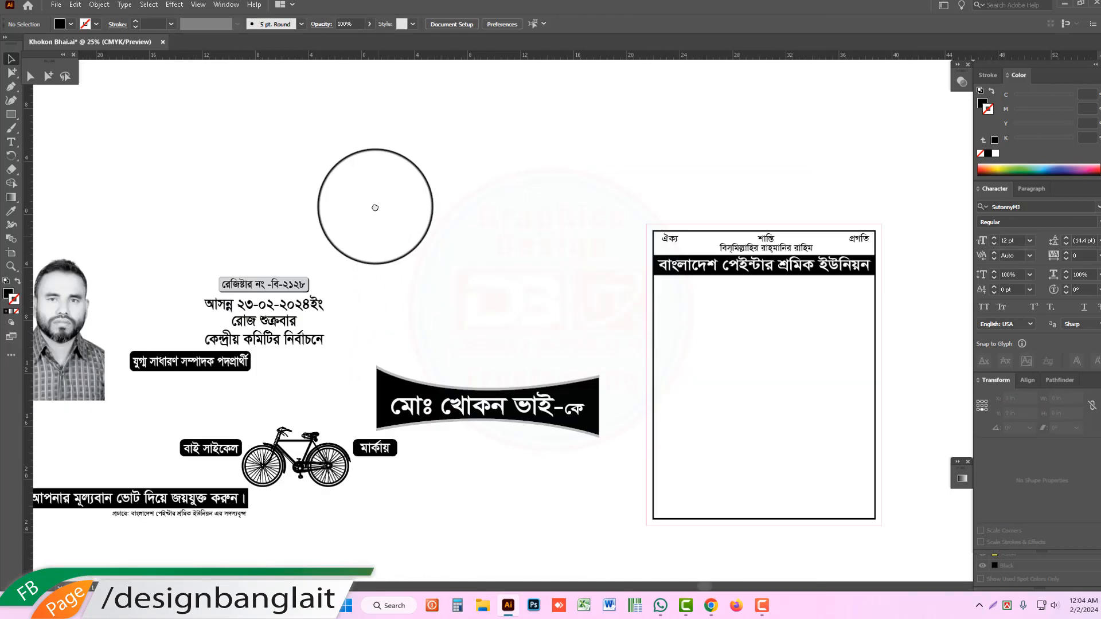
scroll(376, 208, down, 1)
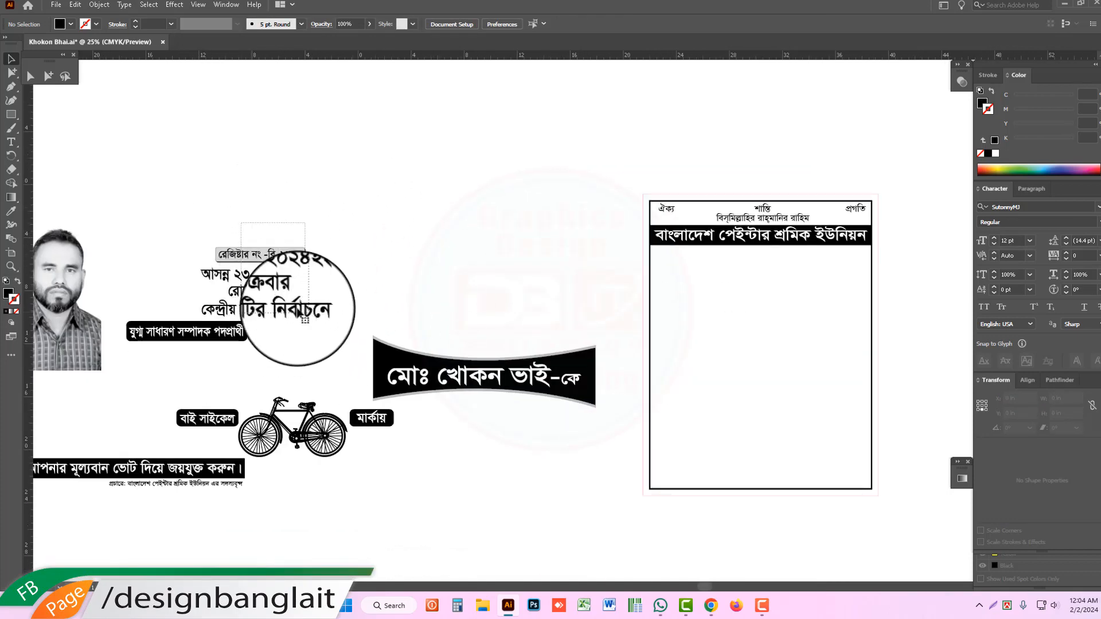
drag(305, 319, 895, 313)
scroll(644, 290, up, 5)
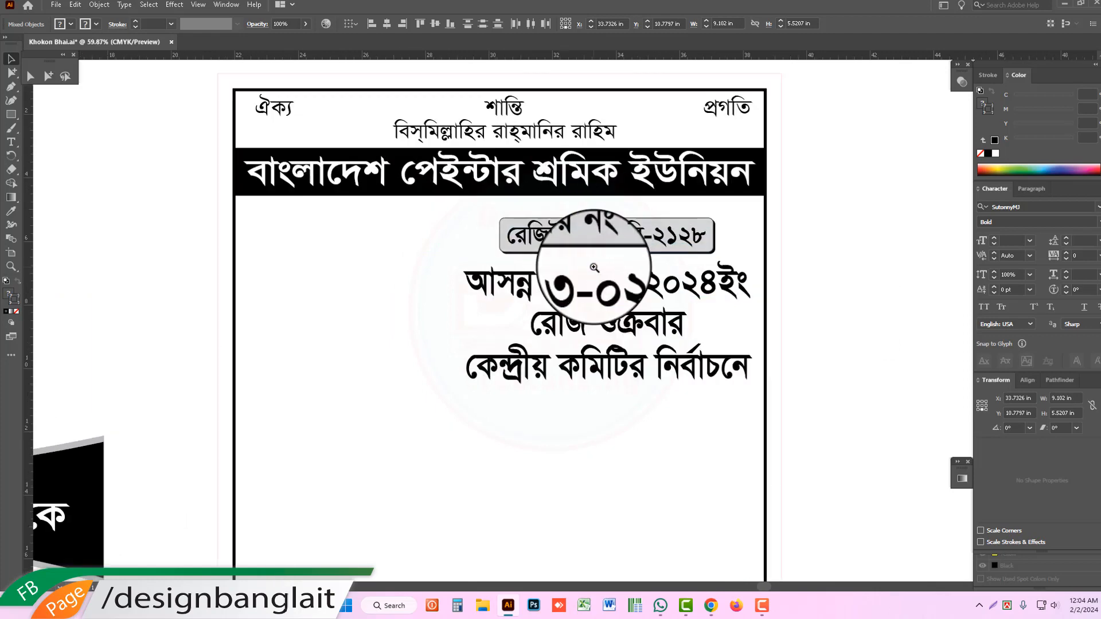
drag(614, 233, 640, 232)
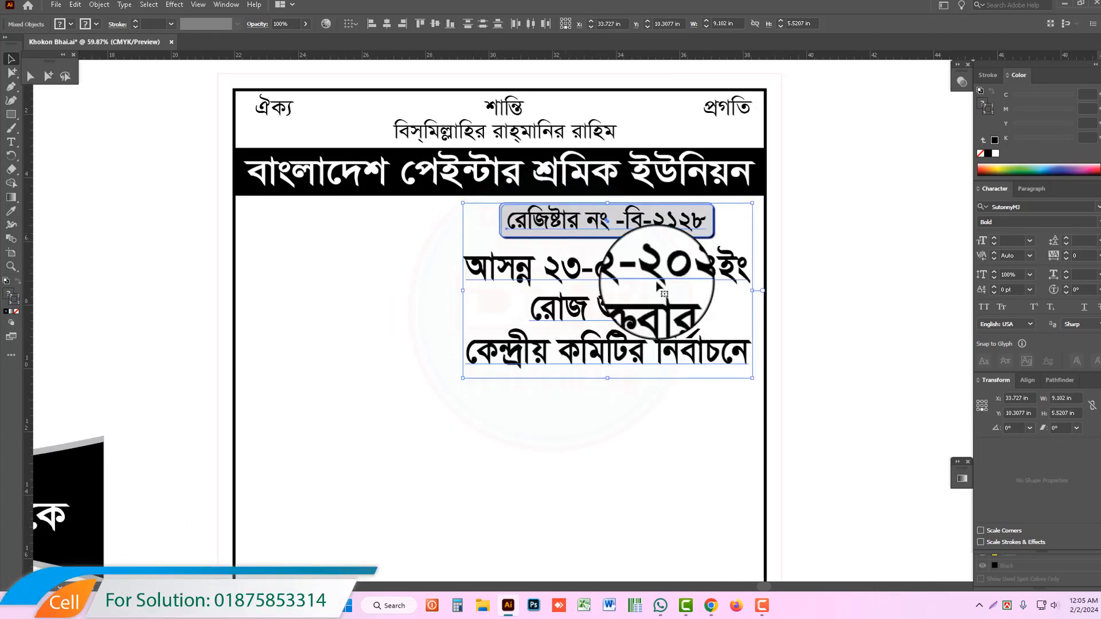
click(580, 313)
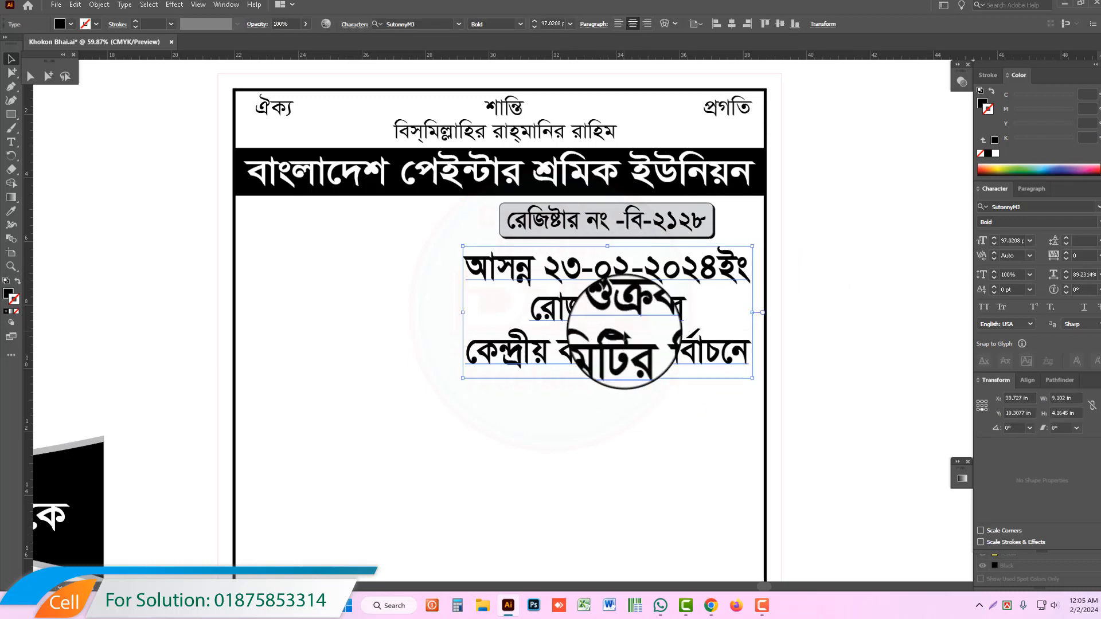
Move the black যুগ্ম সাধারণ সম্পাদক পদপ্রার্থী label into the frame's right half, directly below the three-line election date text.
ctrl+alt+click(521, 309)
ctrl+alt+click(521, 310)
ctrl+alt+click(521, 310)
scroll(518, 310, left, 5)
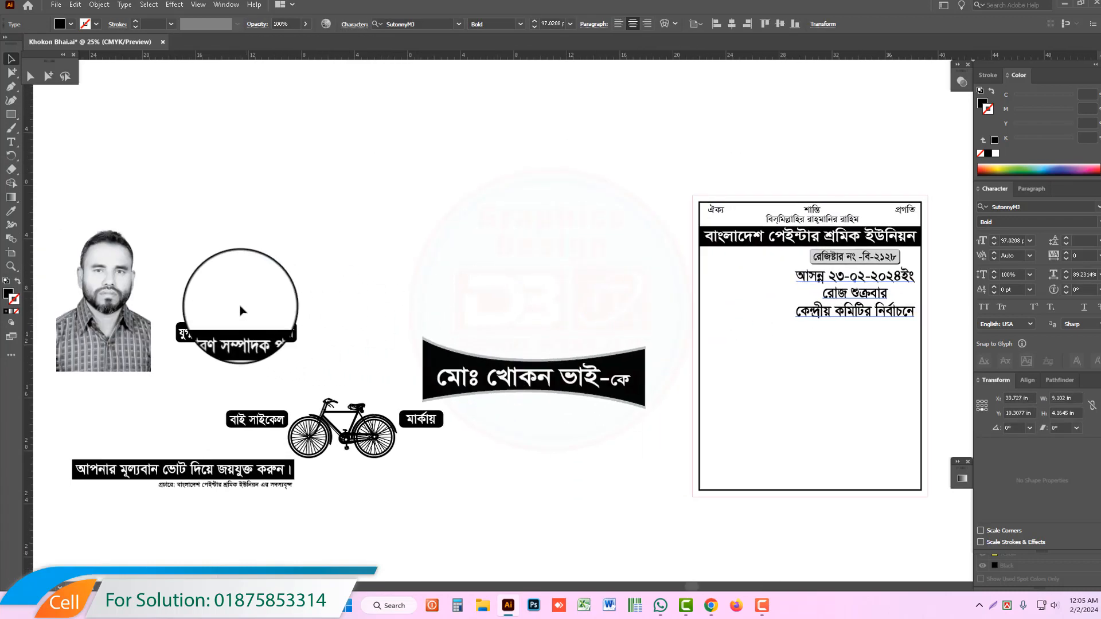
click(251, 343)
drag(252, 344, 867, 341)
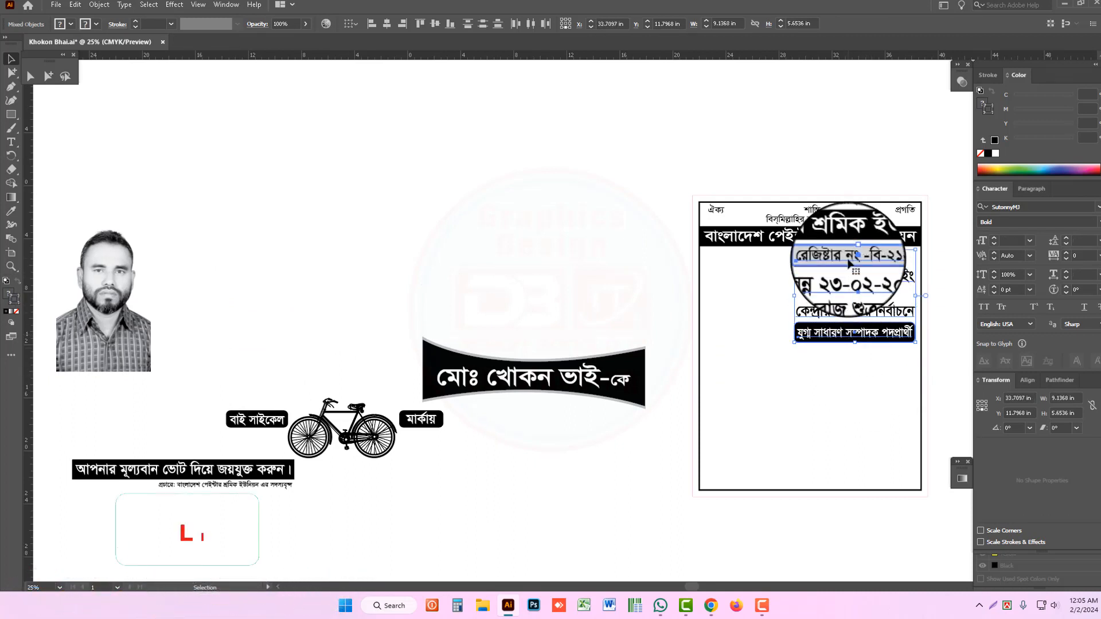
mouse_move(850, 266)
mouse_down()
mouse_move(800, 270)
mouse_move(852, 267)
mouse_up()
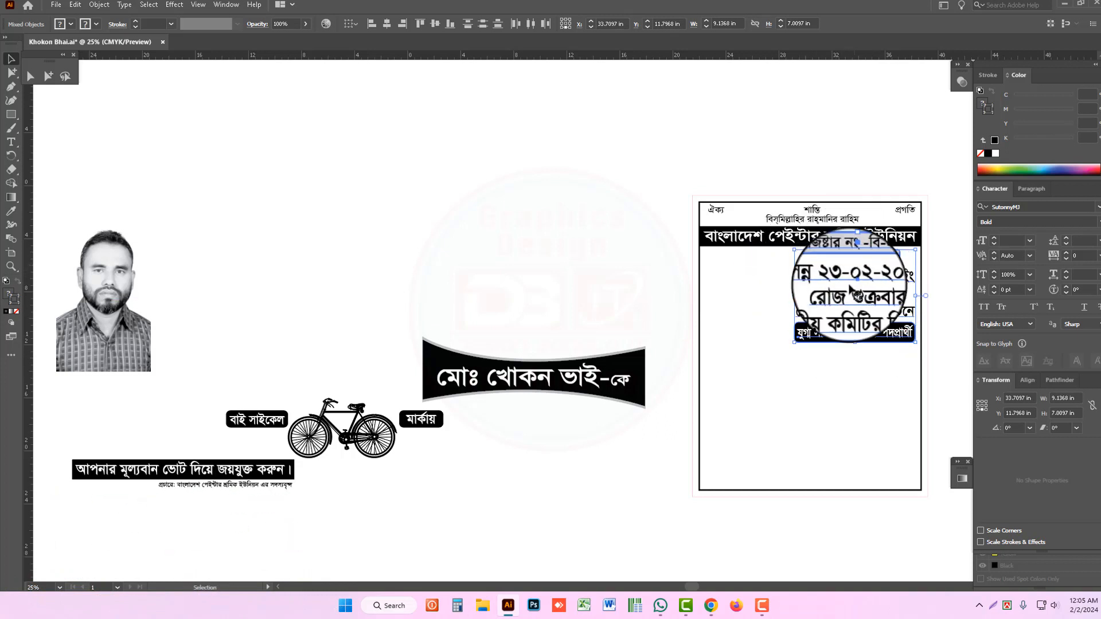
click(651, 200)
drag(563, 340, 501, 294)
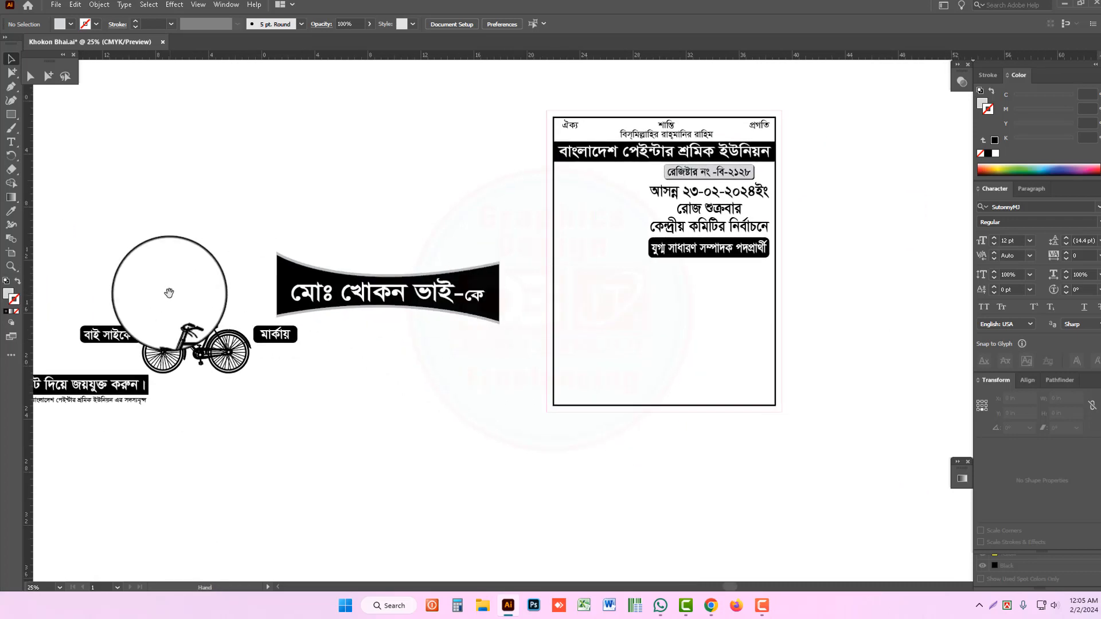
drag(170, 292, 386, 376)
drag(150, 335, 836, 327)
scroll(816, 334, up, 1)
drag(677, 371, 555, 394)
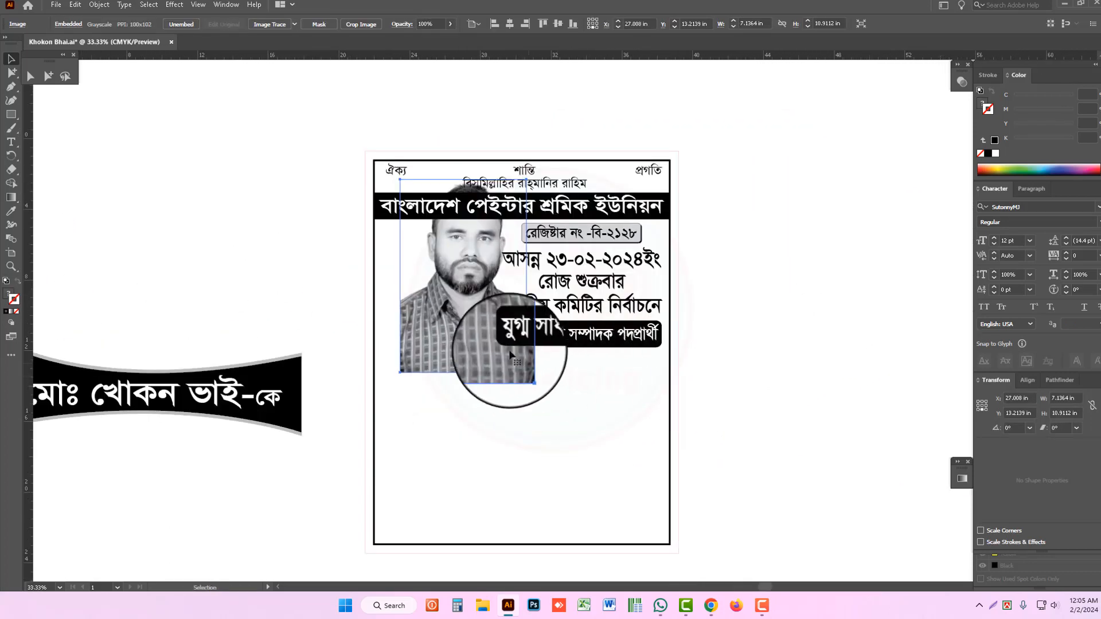
drag(474, 333, 456, 359)
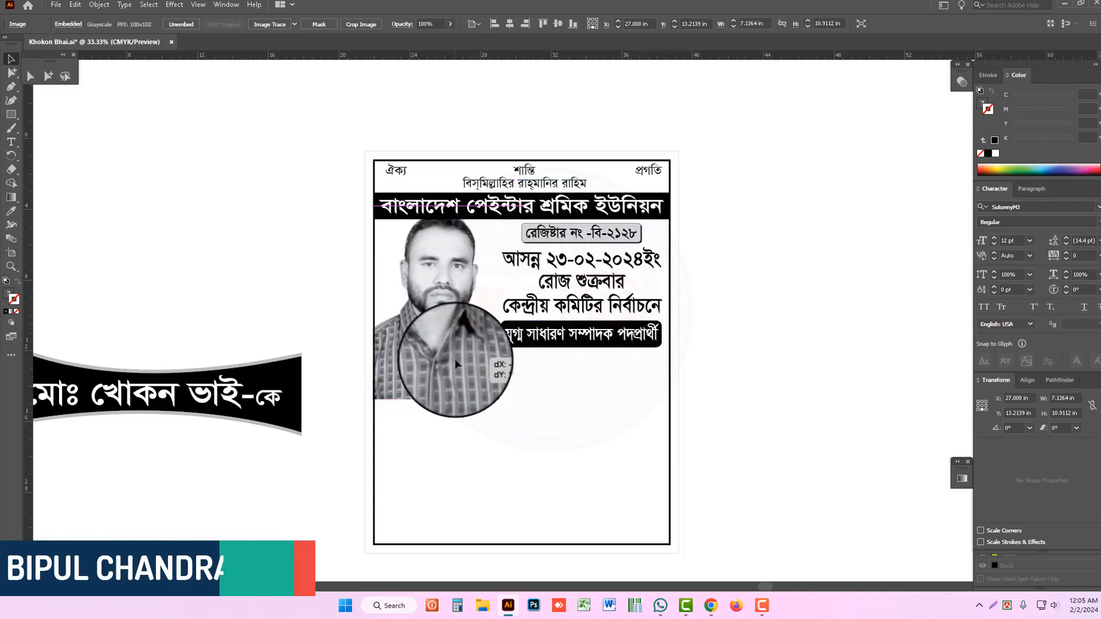
key(ctrl+z)
key(ctrl+z)
Place the candidate's photo inside the frame's left border below the union banner, scaled down proportionally to about 6.15 by 9.4 in.
scroll(458, 334, down, 2)
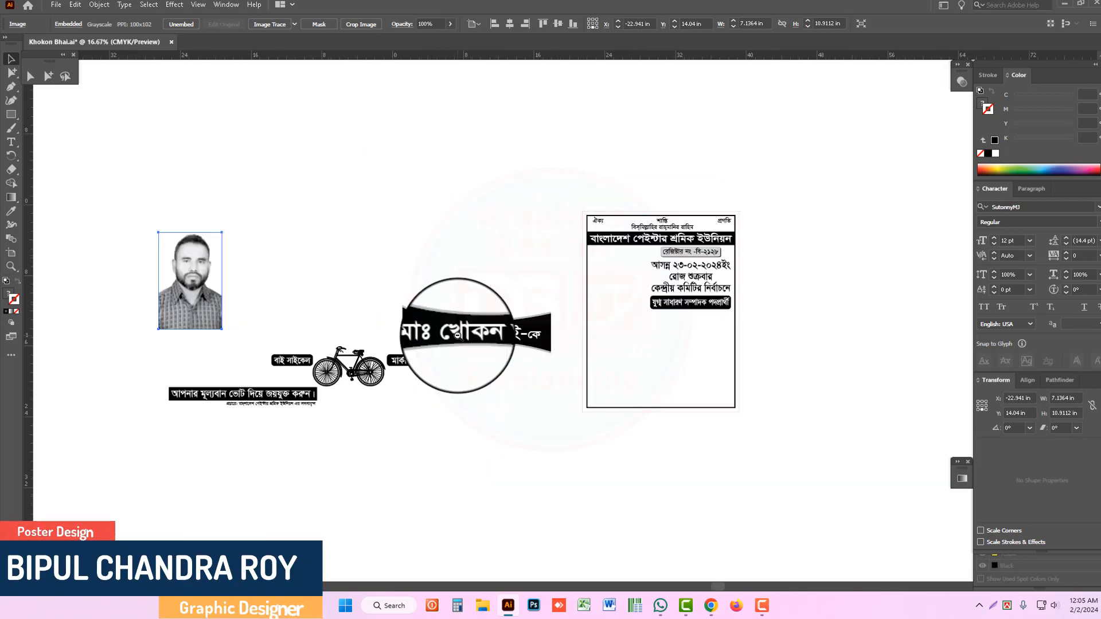
drag(214, 321, 663, 363)
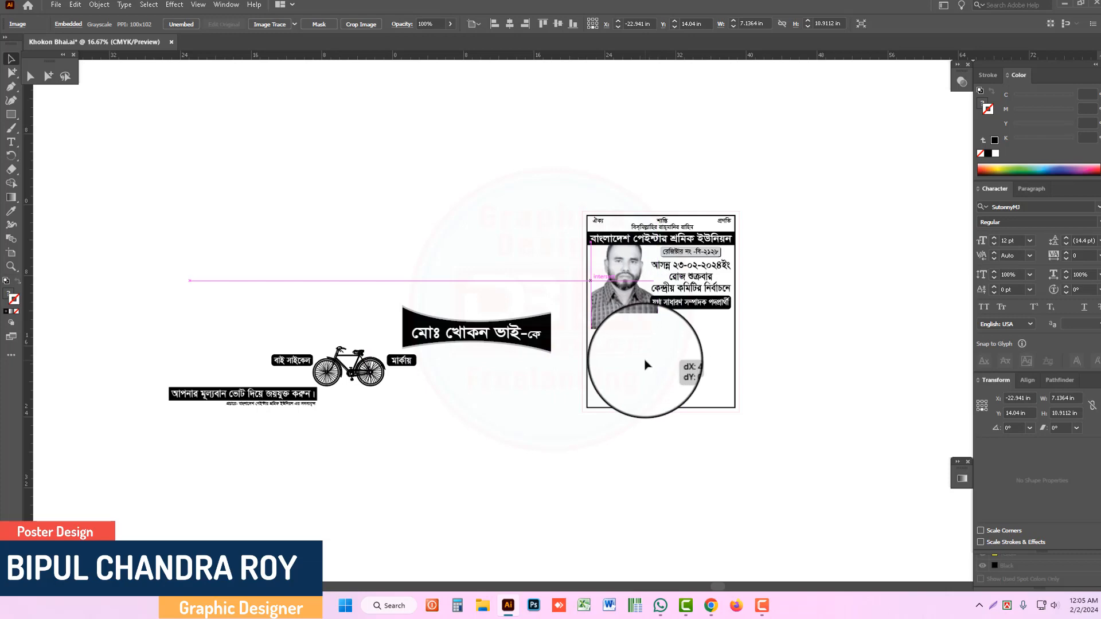
scroll(585, 230, up, 5)
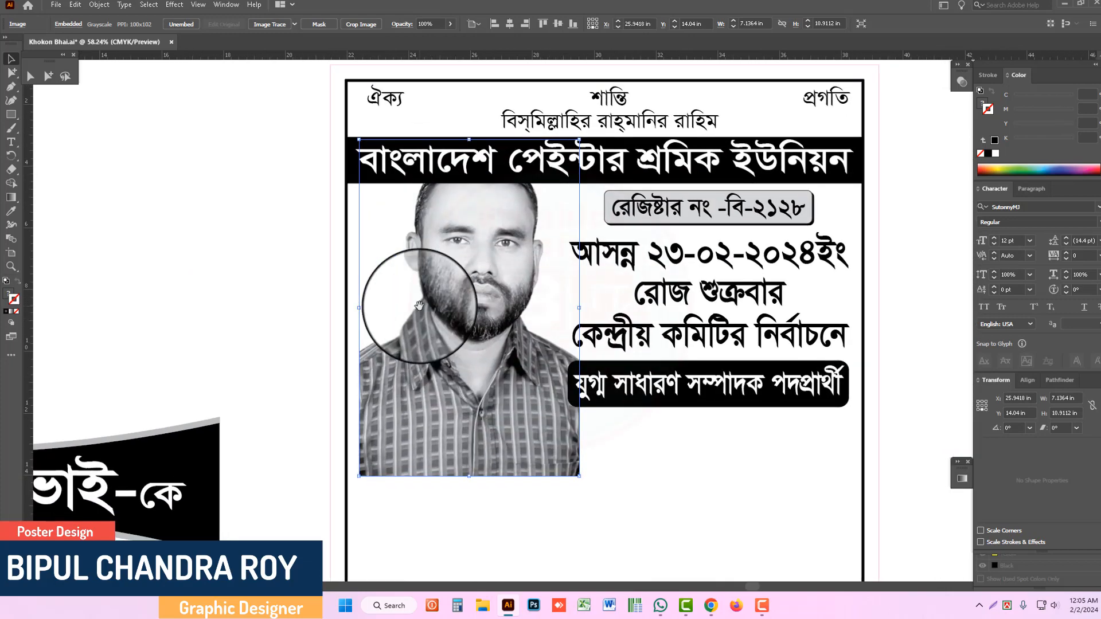
drag(434, 412, 422, 410)
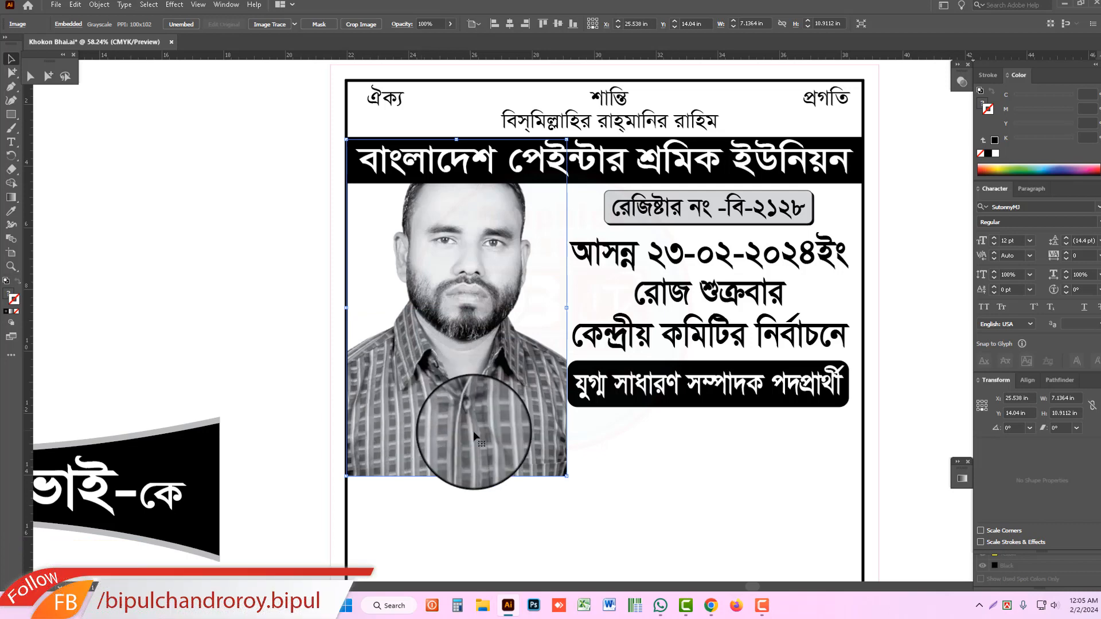
scroll(572, 345, down, 2)
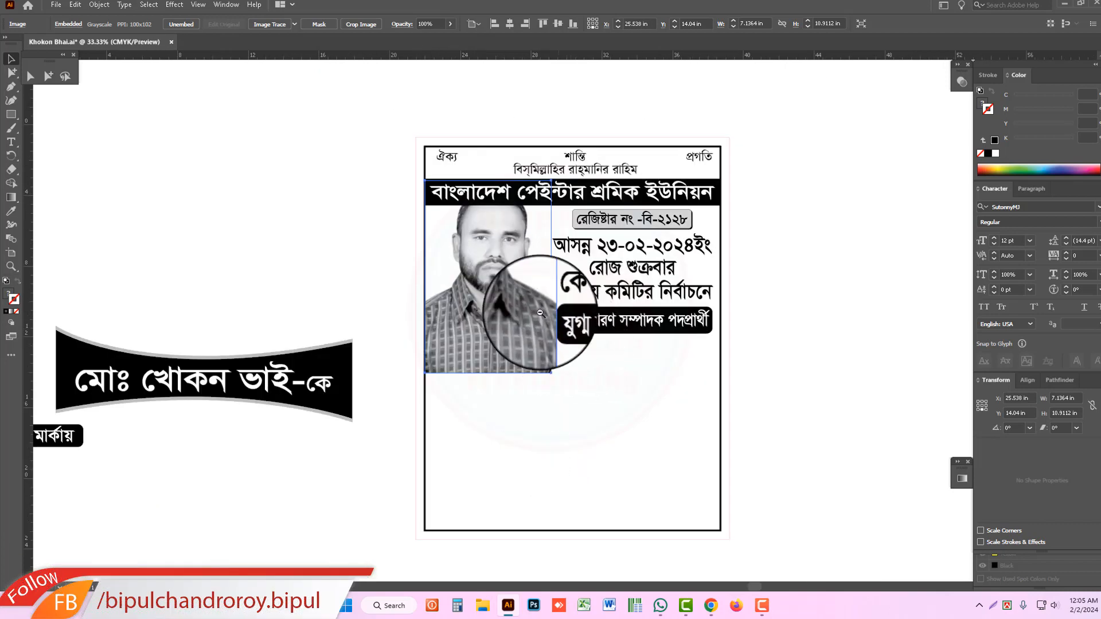
alt+click(540, 313)
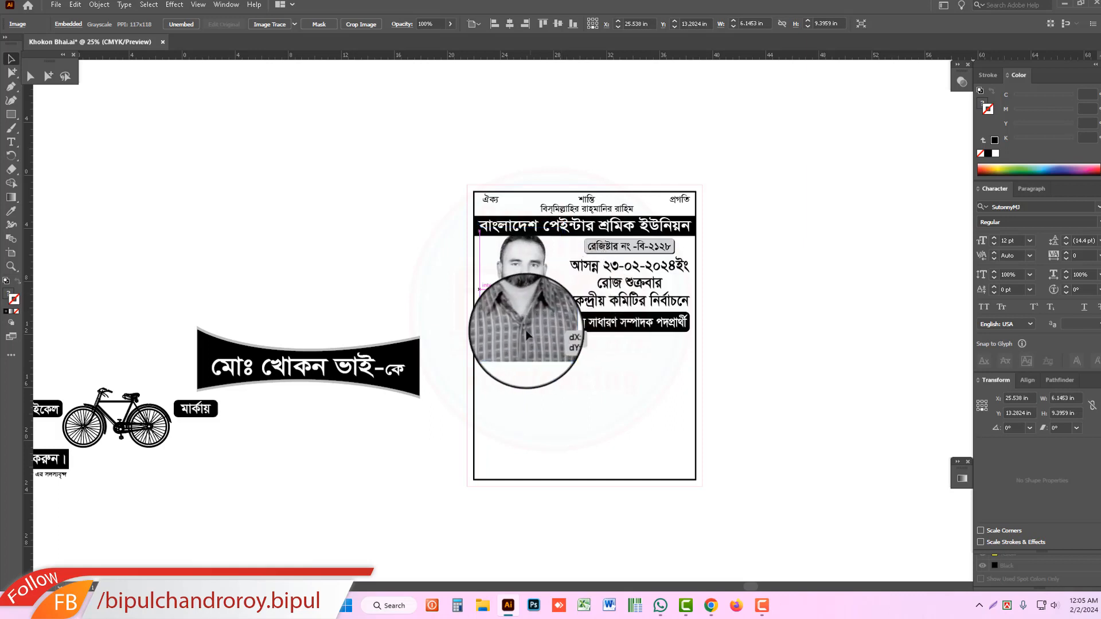
mouse_move(529, 335)
mouse_down()
mouse_move(519, 321)
mouse_move(516, 345)
mouse_move(533, 329)
mouse_up()
ctrl+alt+click(553, 321)
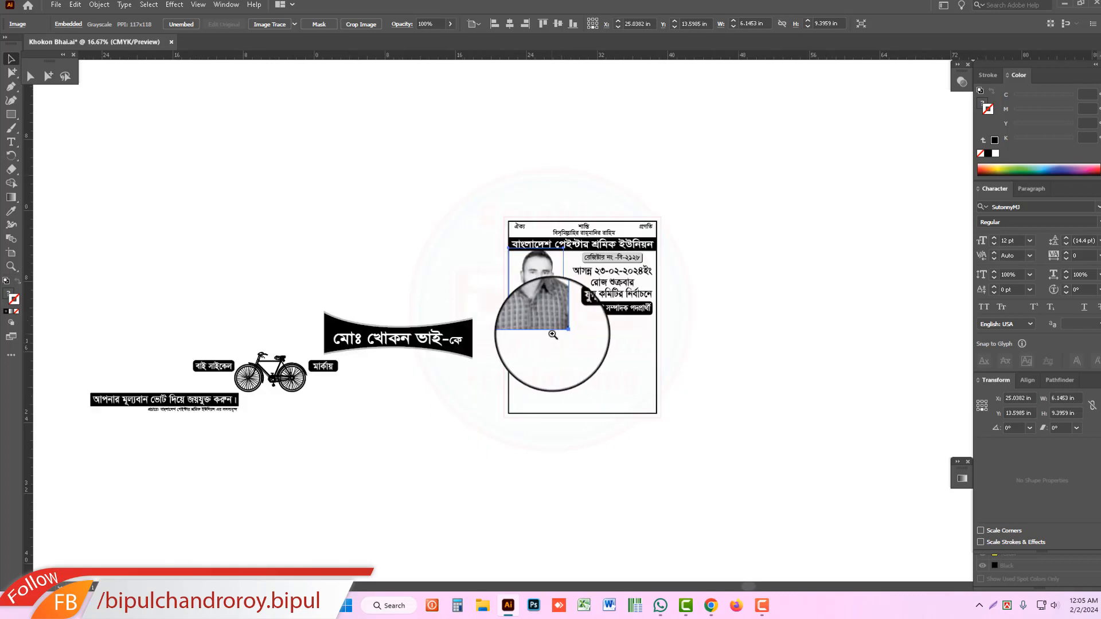
Move the curved candidate-name banner into the frame, spanning its full width over the photo's lower edge, and dismiss the security notification.
click(412, 344)
drag(412, 343, 597, 350)
click(659, 381)
scroll(660, 379, up, 4)
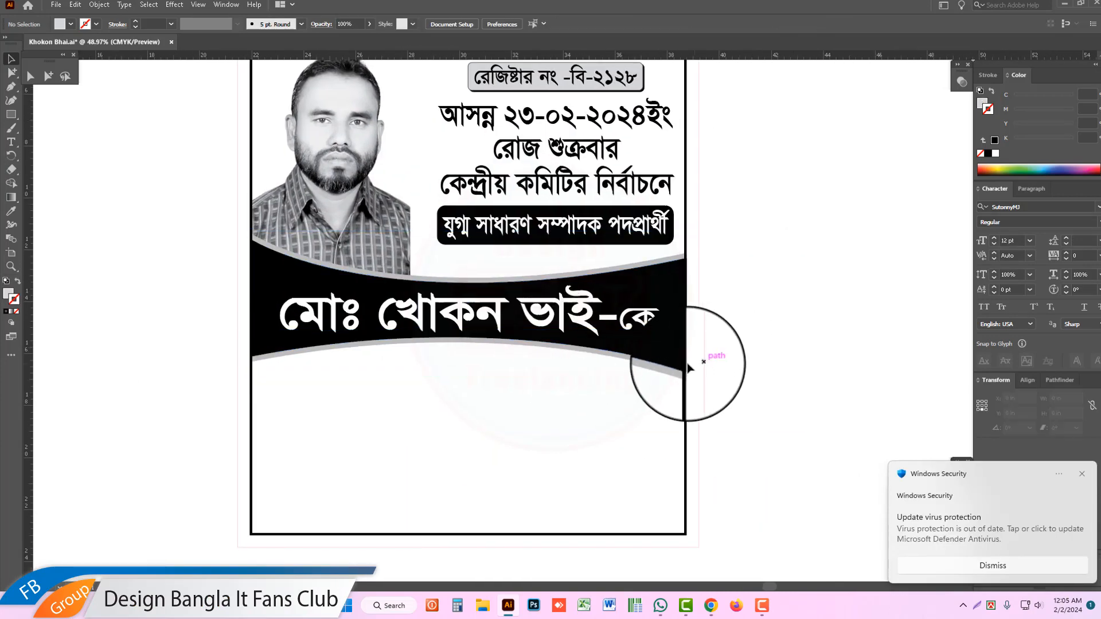
click(1082, 476)
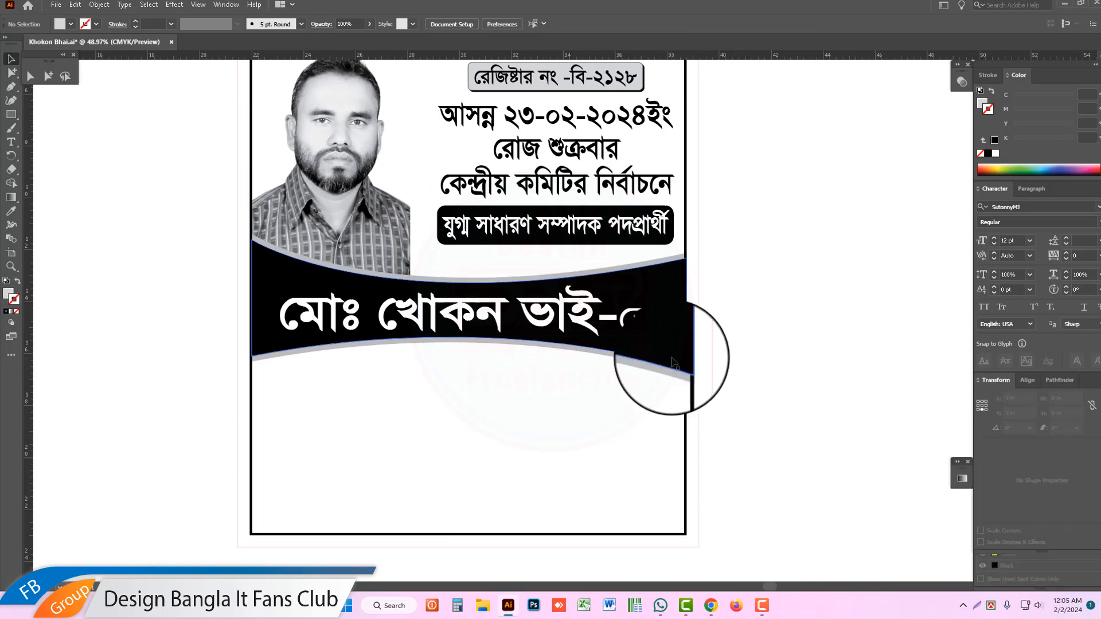
drag(674, 361, 643, 499)
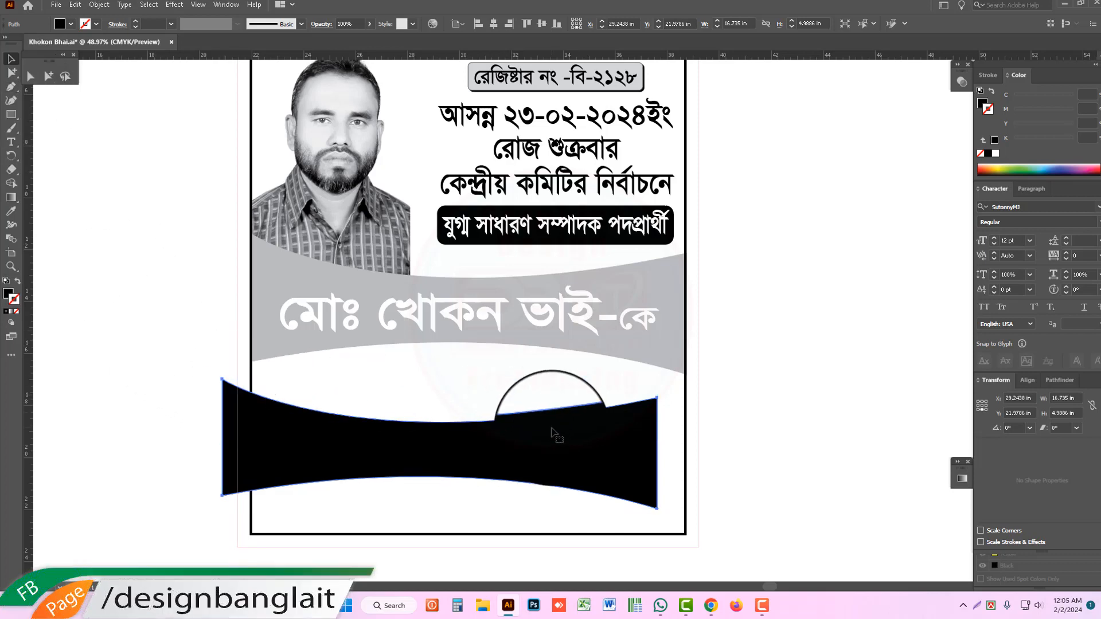
key(ctrl+z)
click(789, 335)
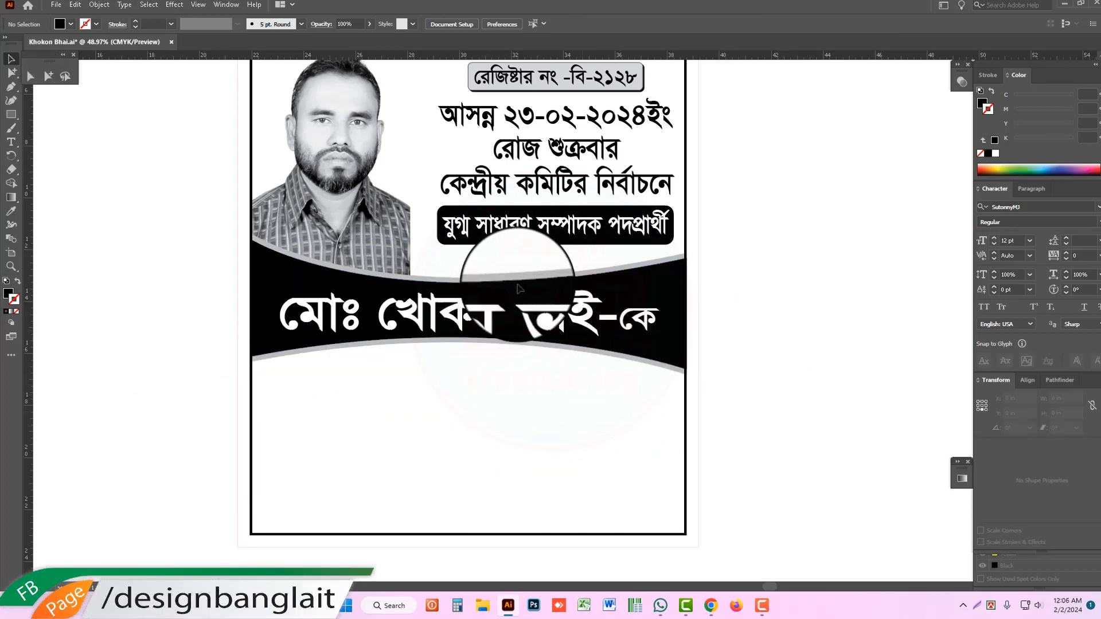
drag(515, 273, 562, 327)
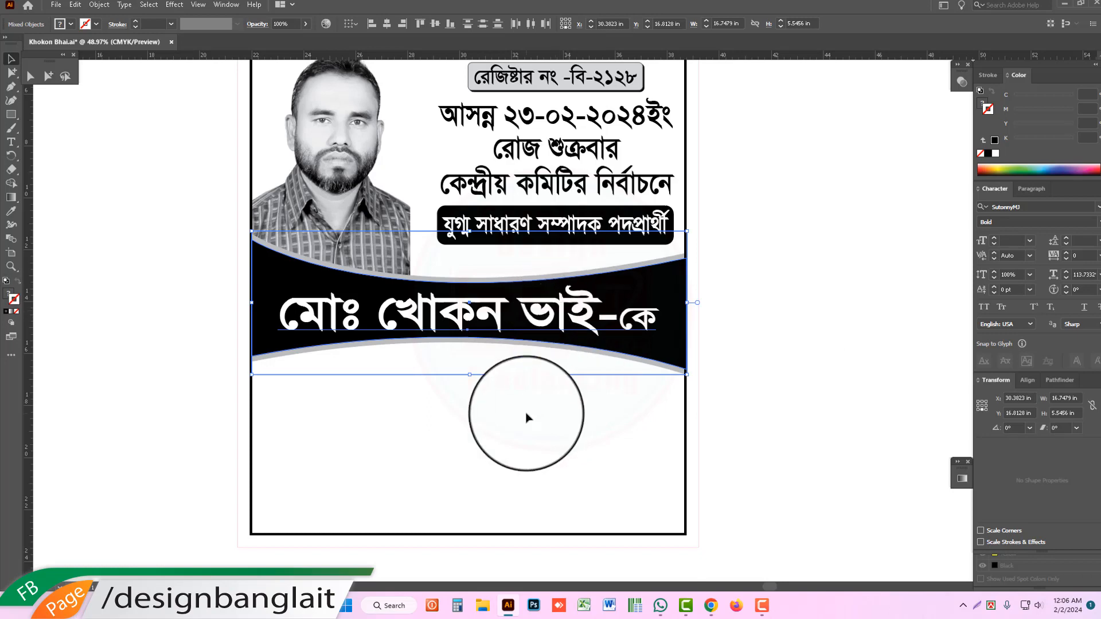
click(525, 411)
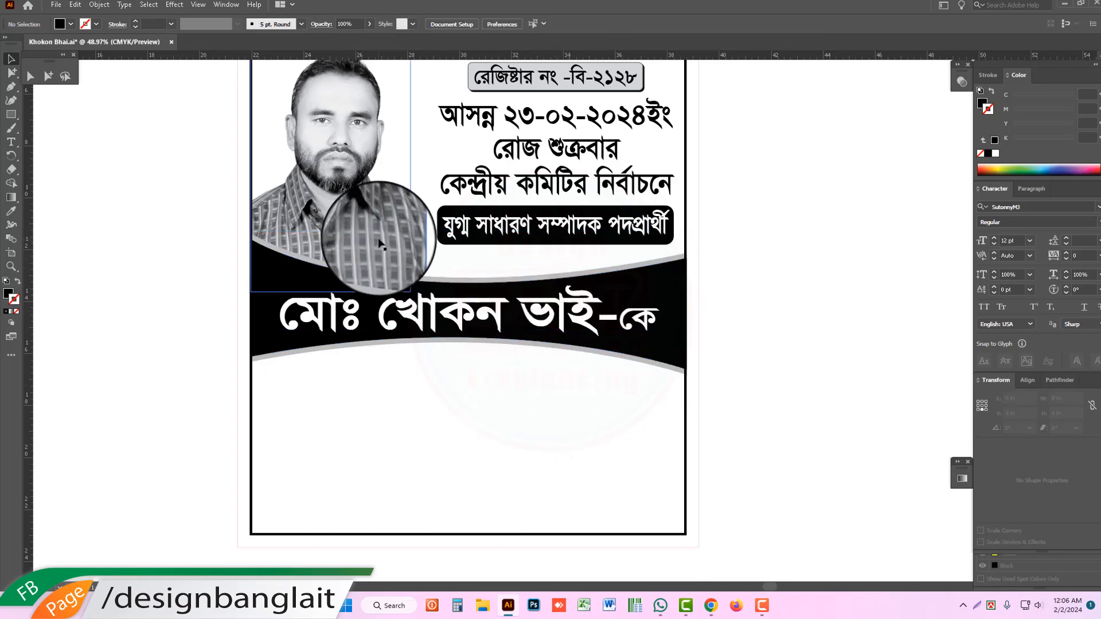
Widen the candidate's photo to about 6.65 in and set it flush against the frame's left border.
scroll(382, 264, up, 3)
drag(383, 286, 385, 290)
drag(421, 247, 435, 247)
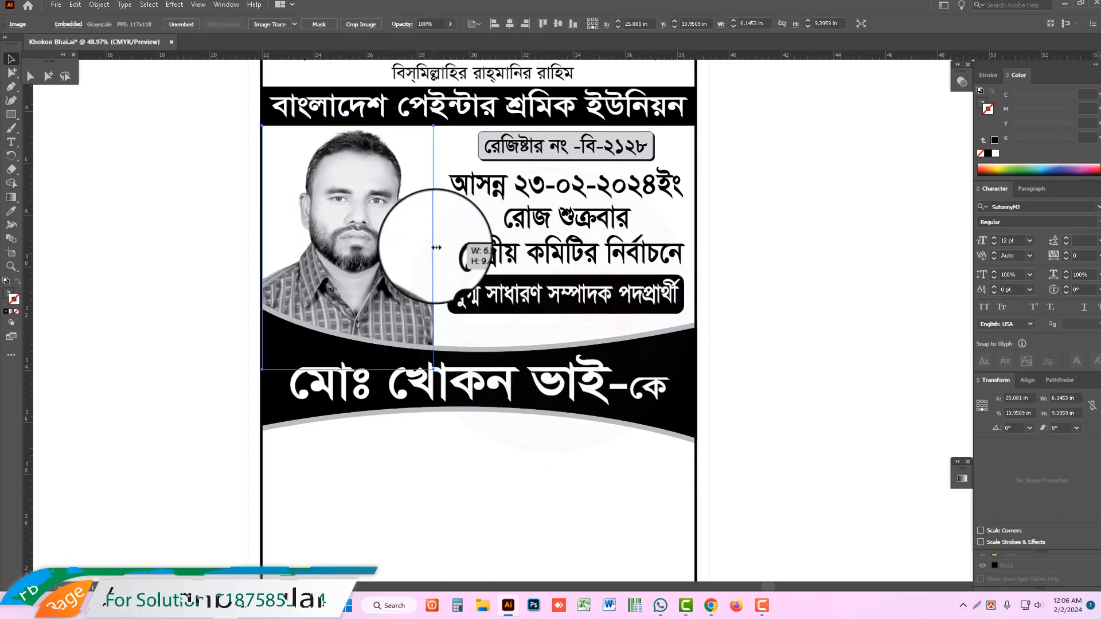
drag(408, 293, 412, 293)
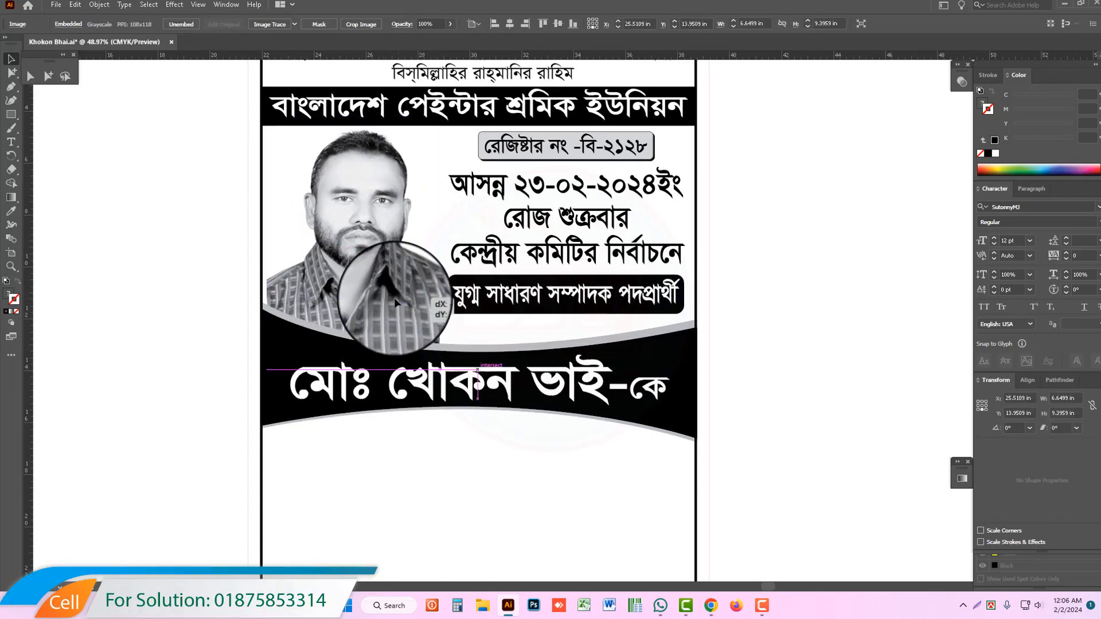
click(391, 299)
drag(355, 267, 349, 268)
click(192, 243)
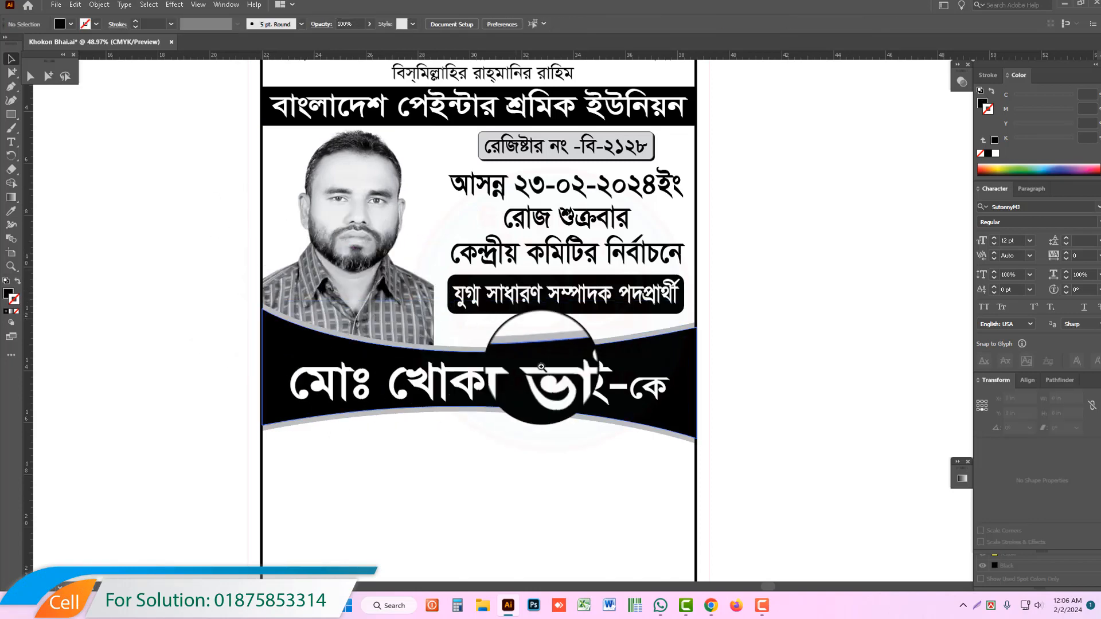
Move the bicycle with its বাই সাইকেল and মার্কায় labels into the frame's empty area below the candidate-name banner.
scroll(528, 319, down, 3)
scroll(528, 348, left, 2)
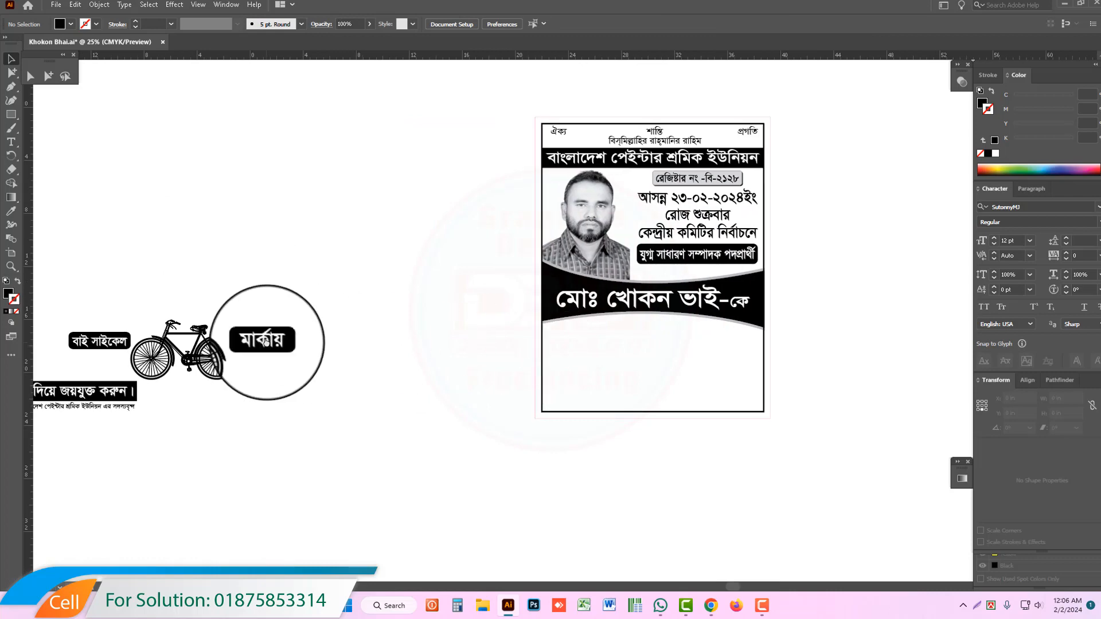
scroll(253, 338, left, 3)
drag(394, 363, 752, 375)
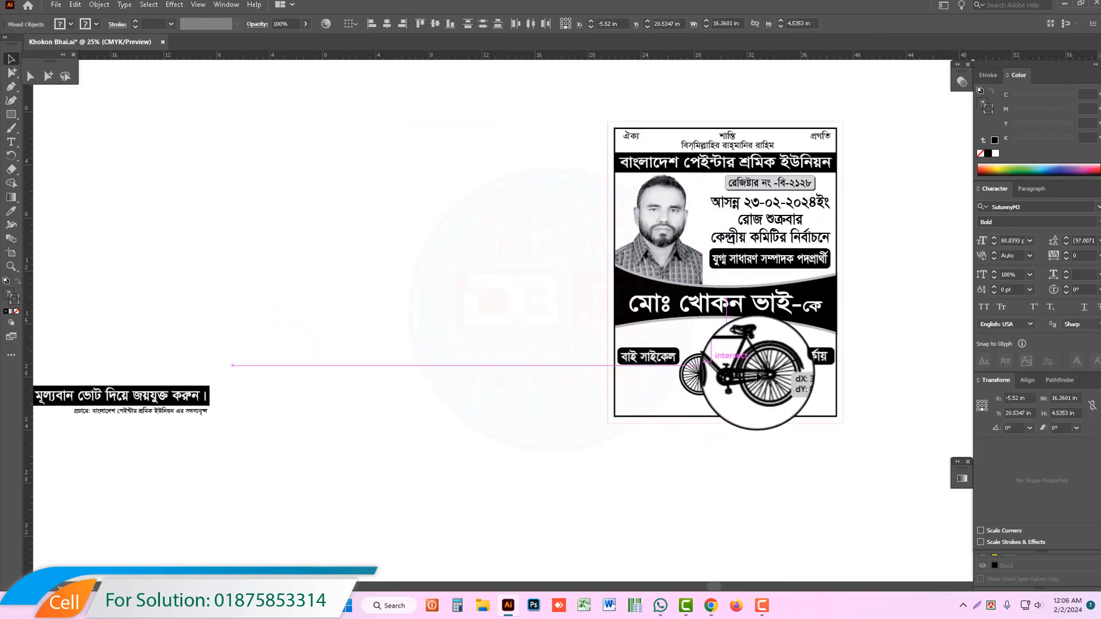
scroll(717, 378, up, 4)
drag(635, 393, 605, 388)
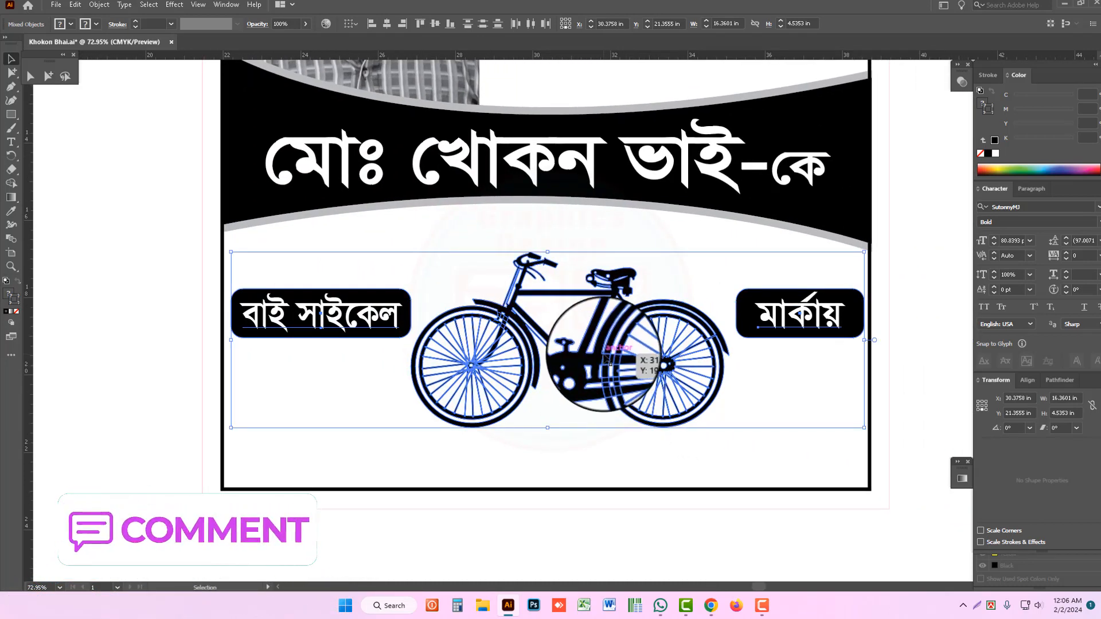
Raise the bicycle and both labels together to sit close beneath the name banner, centred between the frame's side borders.
drag(606, 359, 600, 340)
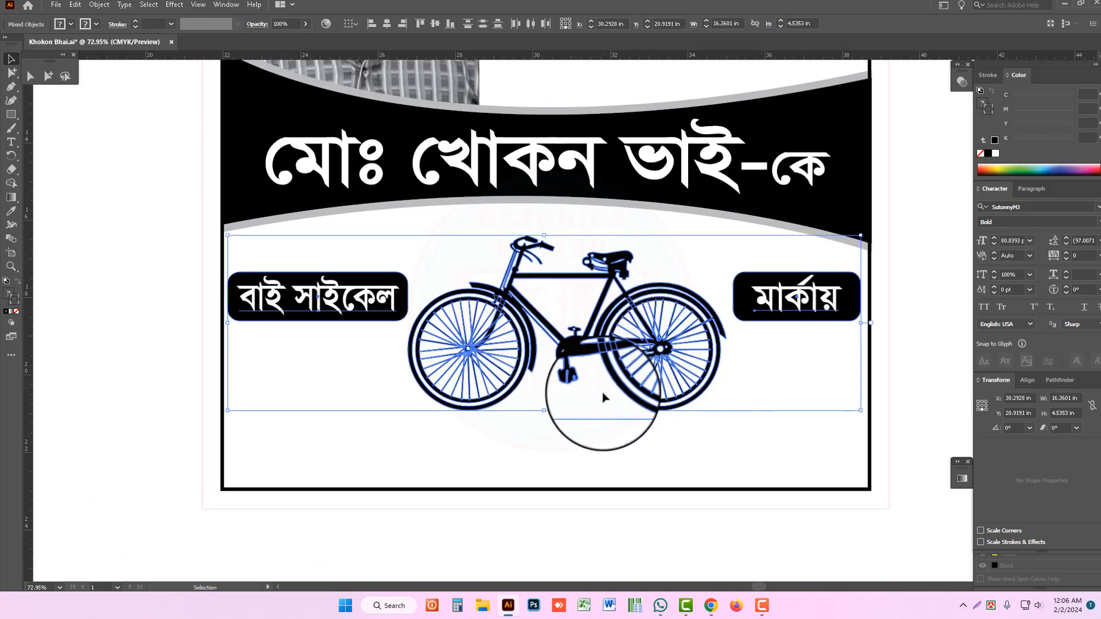
click(641, 450)
click(604, 360)
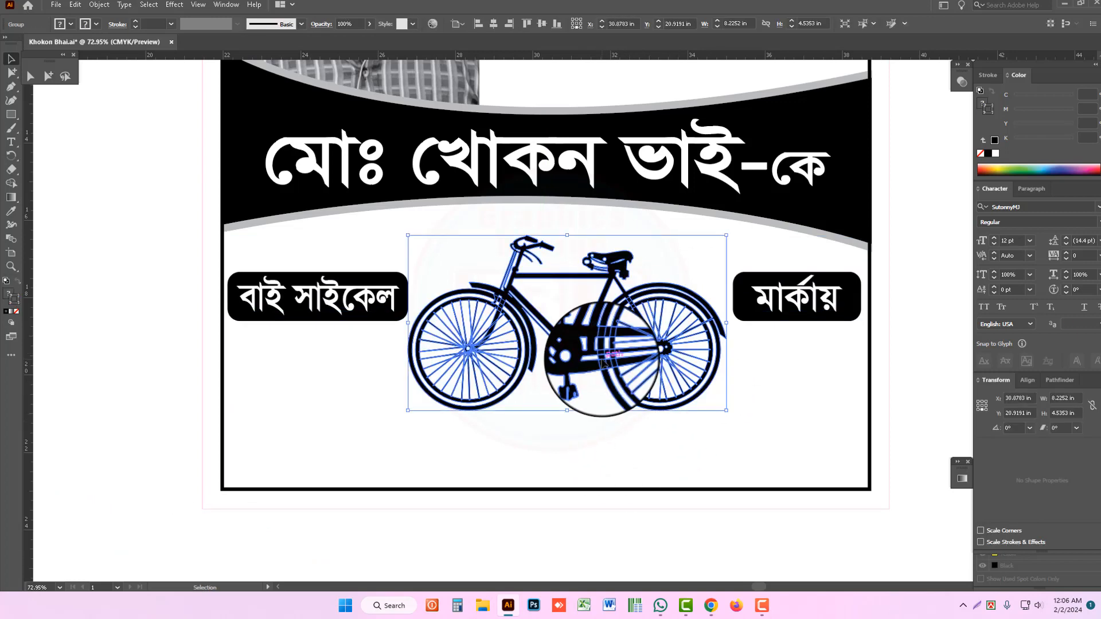
drag(777, 381, 321, 272)
drag(512, 324, 513, 313)
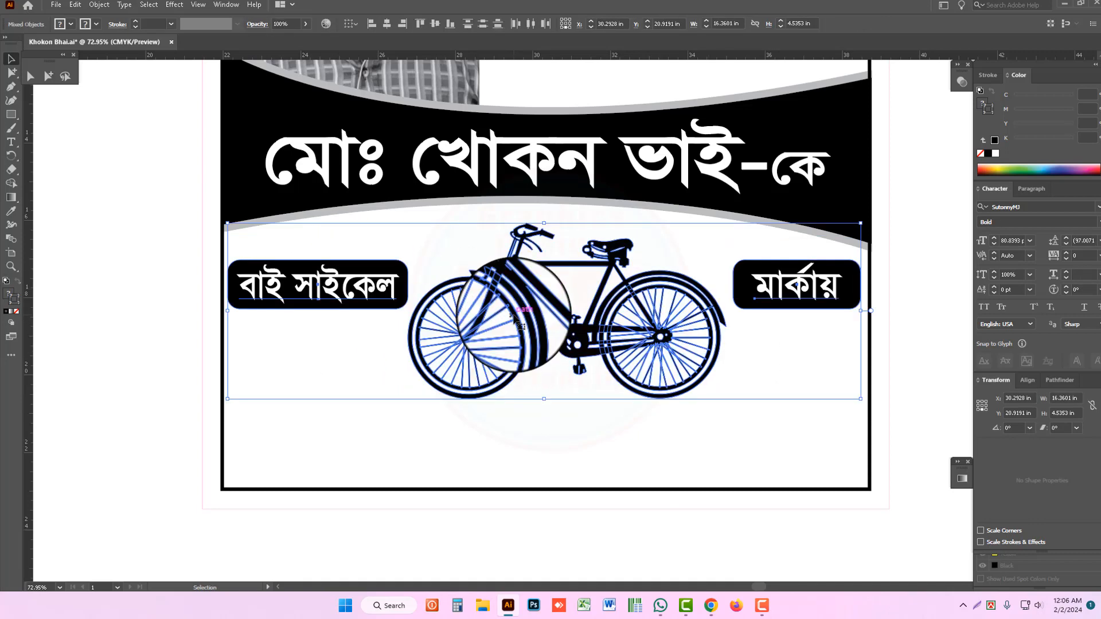
Move the black আপনার মূল্যবান ভোট দিয়ে জয়যুক্ত করুন। banner and the প্রচারে line into the frame's lower edge, spanning its width below the bicycle.
ctrl+alt+click(522, 315)
ctrl+alt+click(523, 316)
ctrl+alt+click(523, 315)
ctrl+alt+click(522, 315)
ctrl+alt+click(522, 316)
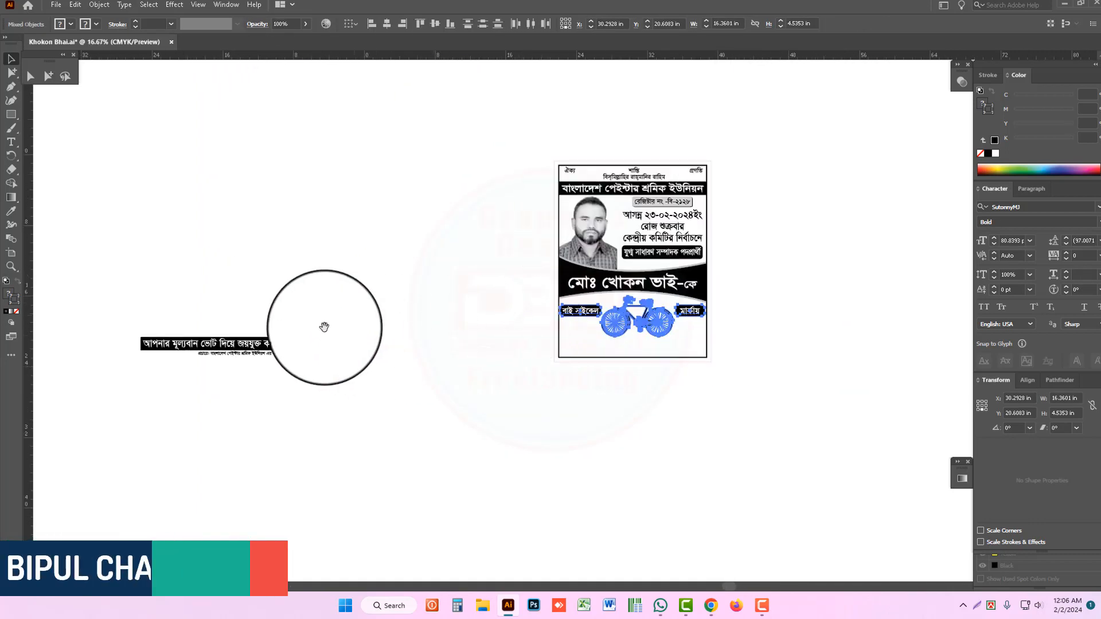
drag(152, 314, 316, 419)
drag(255, 345, 844, 446)
drag(605, 423, 470, 415)
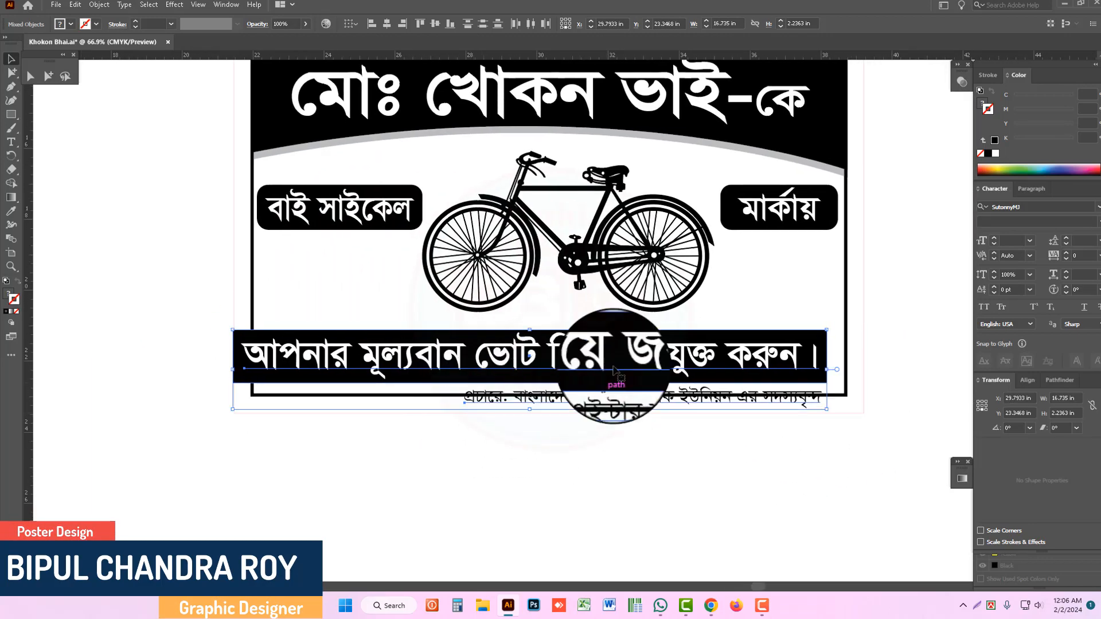
drag(613, 370, 631, 350)
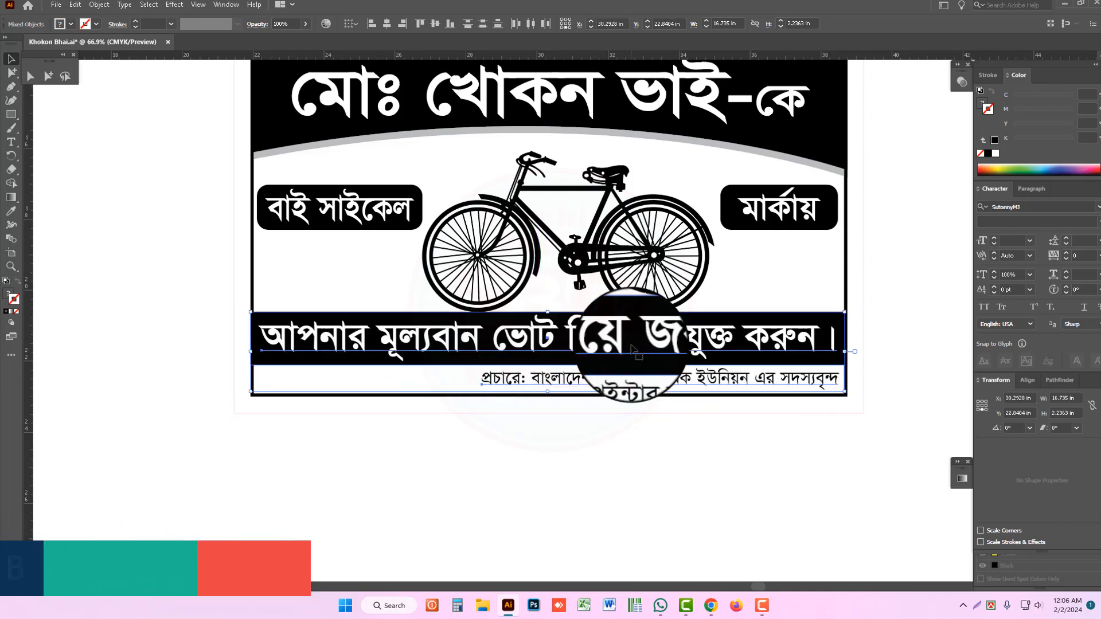
Lower the vote-appeal banner slightly away from the bicycle's wheels and centre the প্রচারে line between the banner and the lower border.
drag(752, 386, 786, 401)
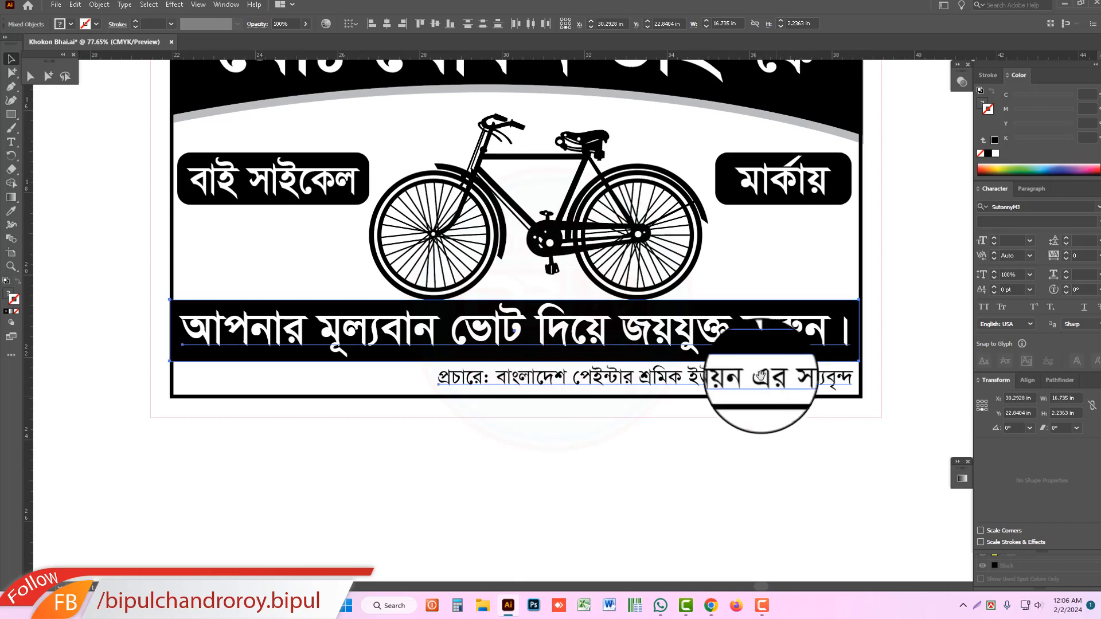
drag(704, 346, 705, 354)
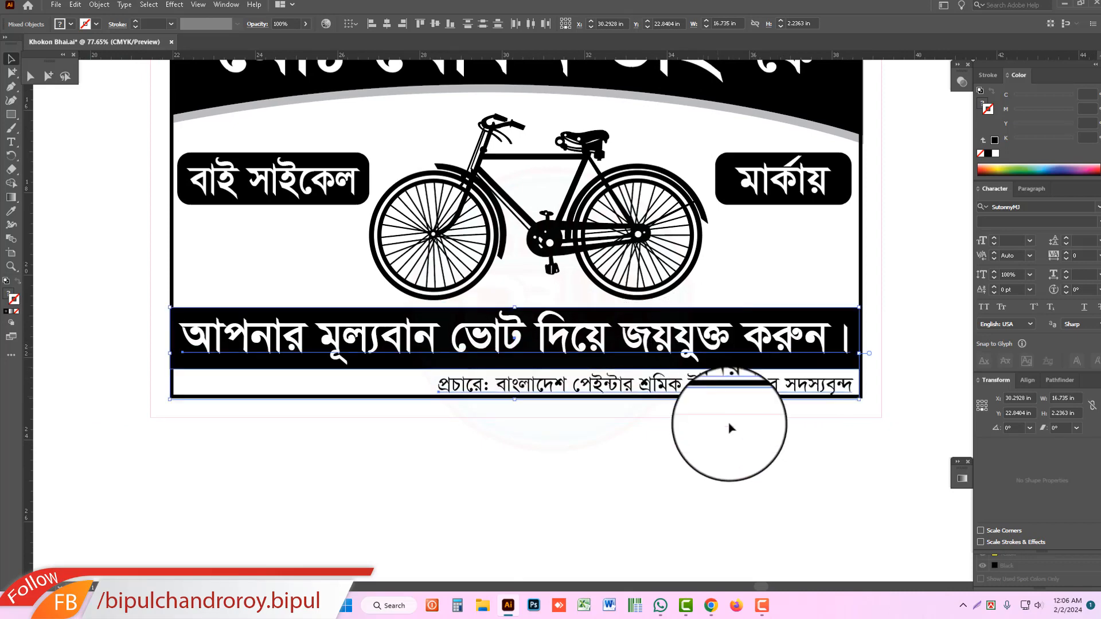
click(730, 445)
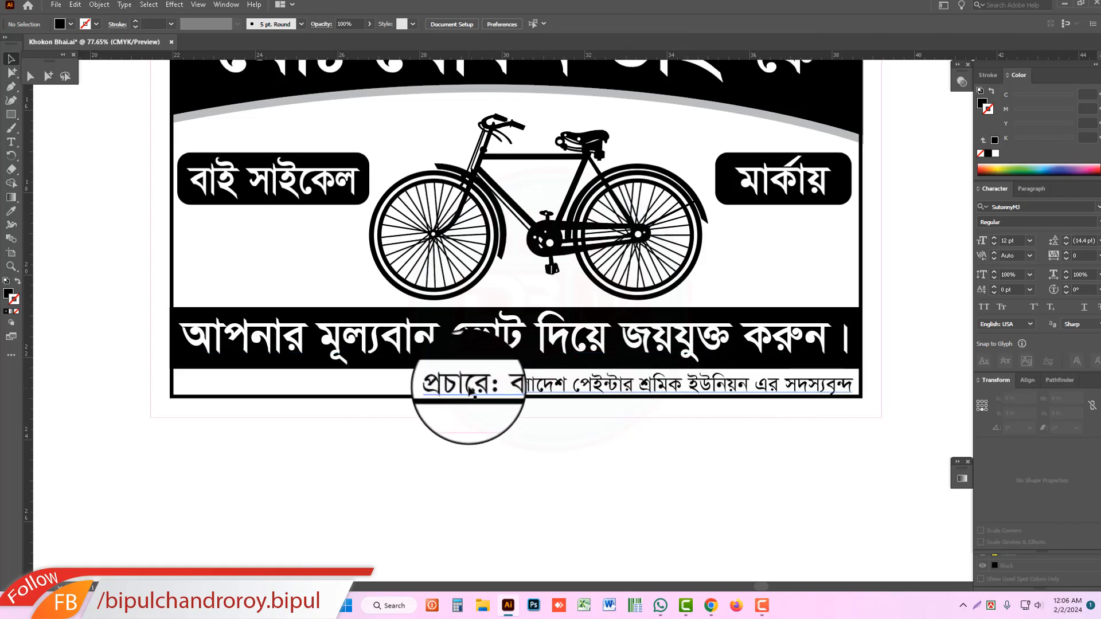
drag(469, 383, 469, 379)
click(724, 466)
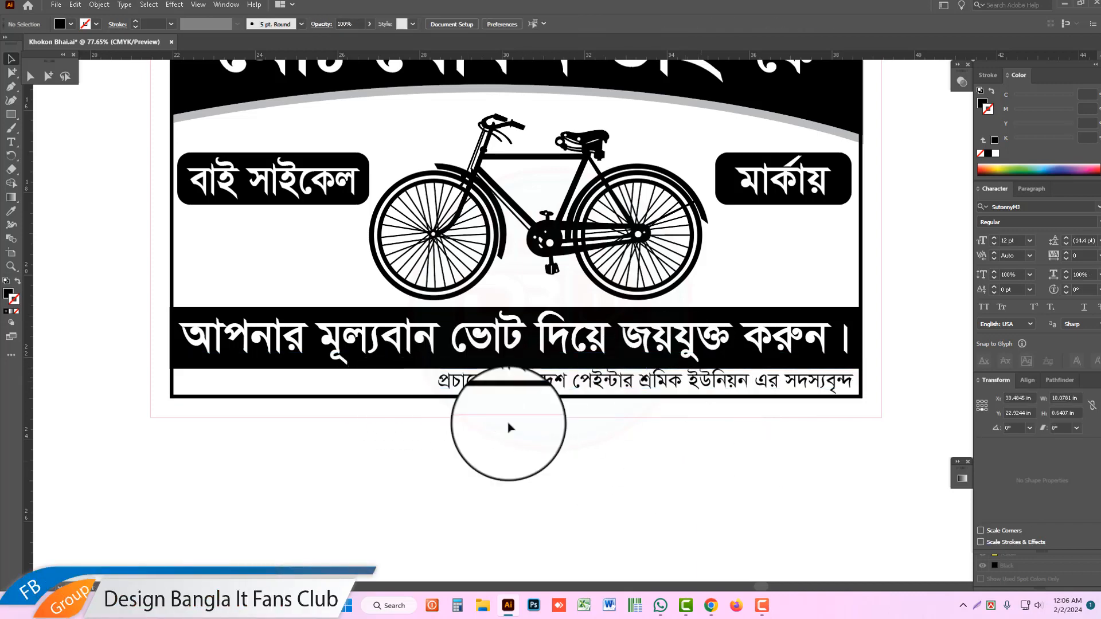
Undo the last upward shift of the প্রচারে line.
key(ctrl+z)
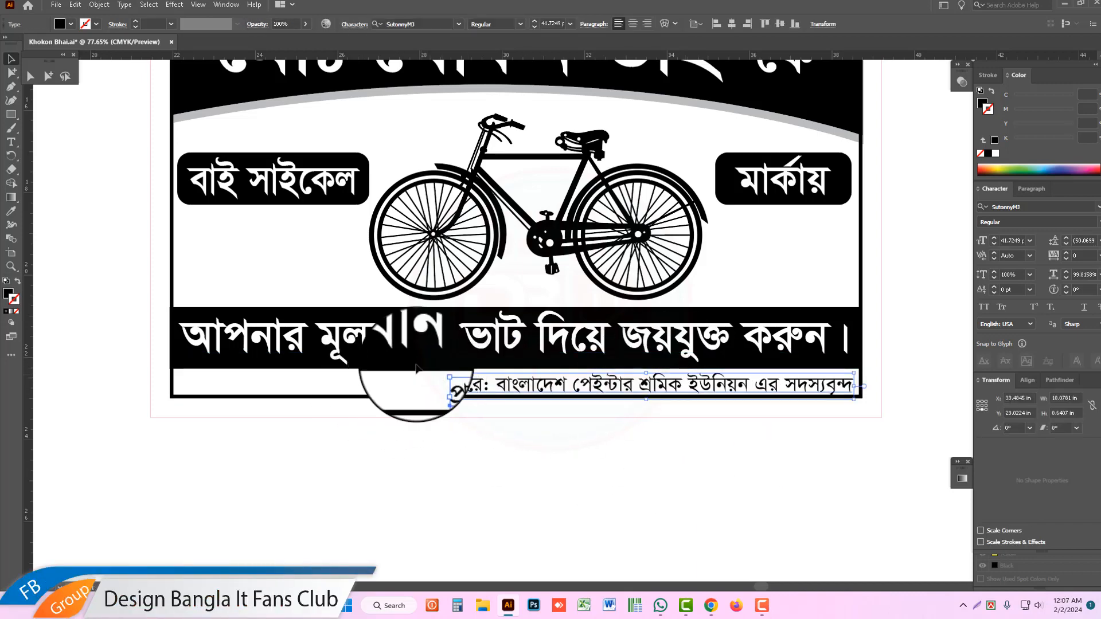
shift+click(417, 362)
drag(274, 141, 738, 234)
drag(748, 185, 753, 177)
key(ctrl+z)
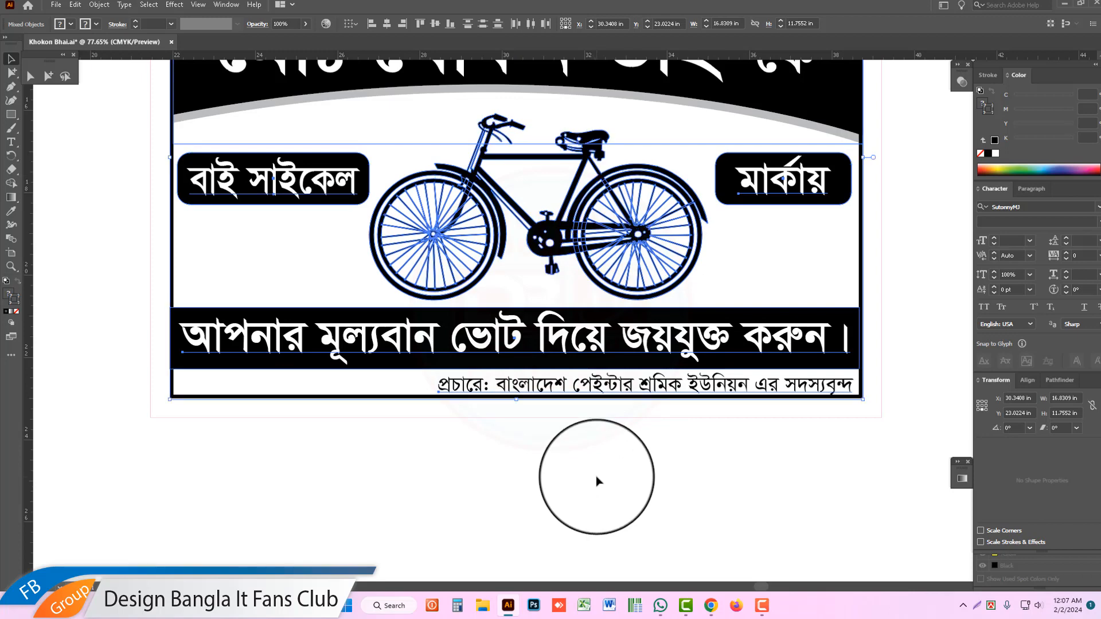
click(596, 479)
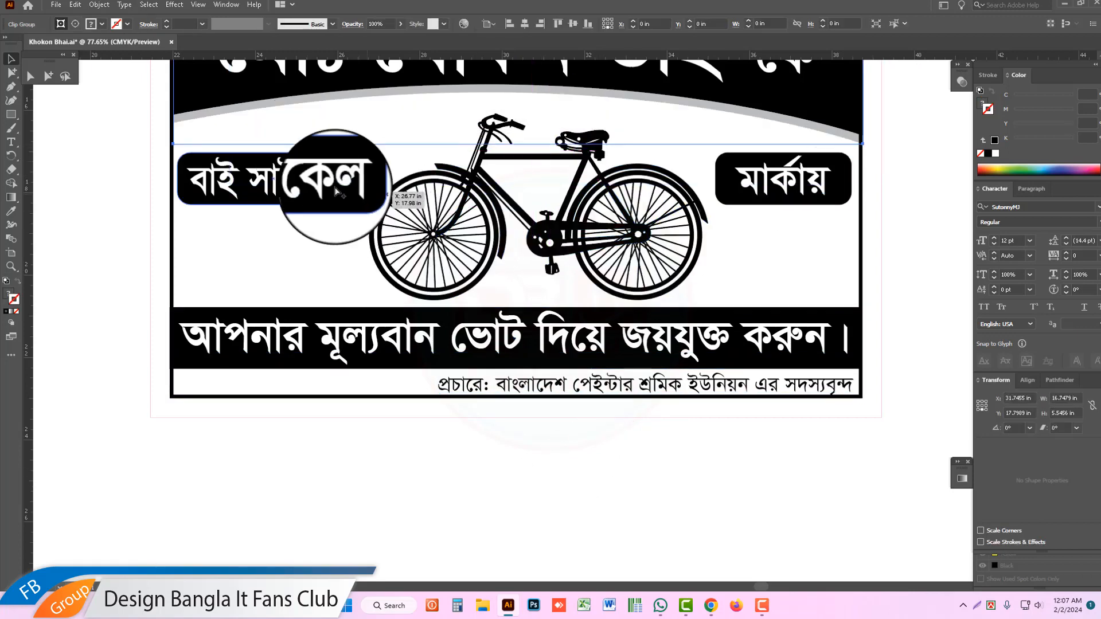
Raise the bicycle, both labels, the black vote-appeal banner and the প্রচারে line together slightly within the frame.
click(185, 201)
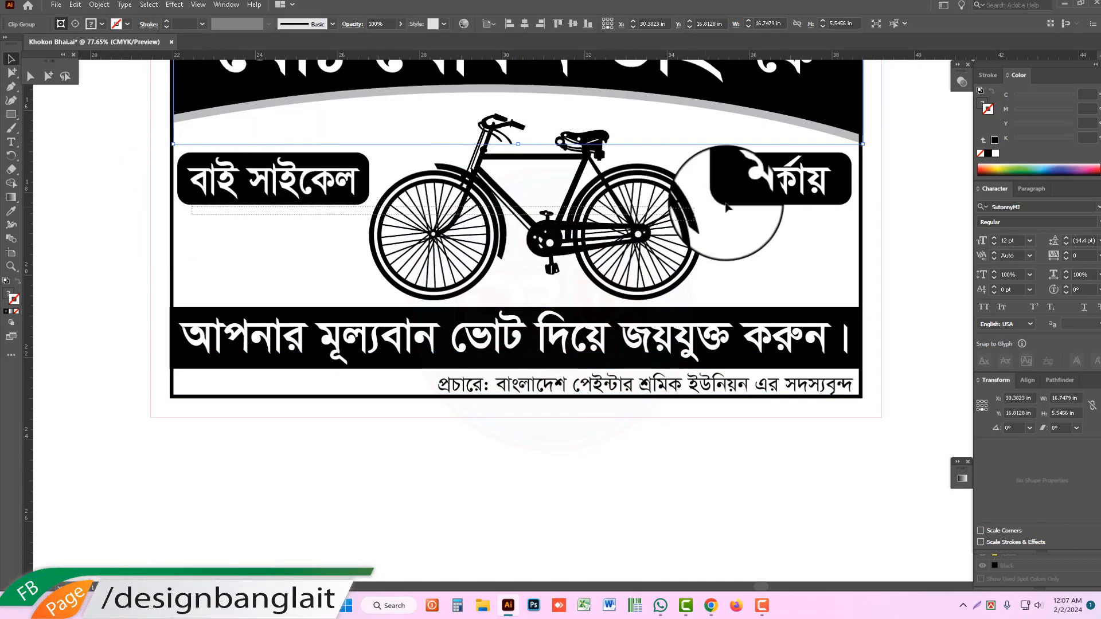
click(754, 236)
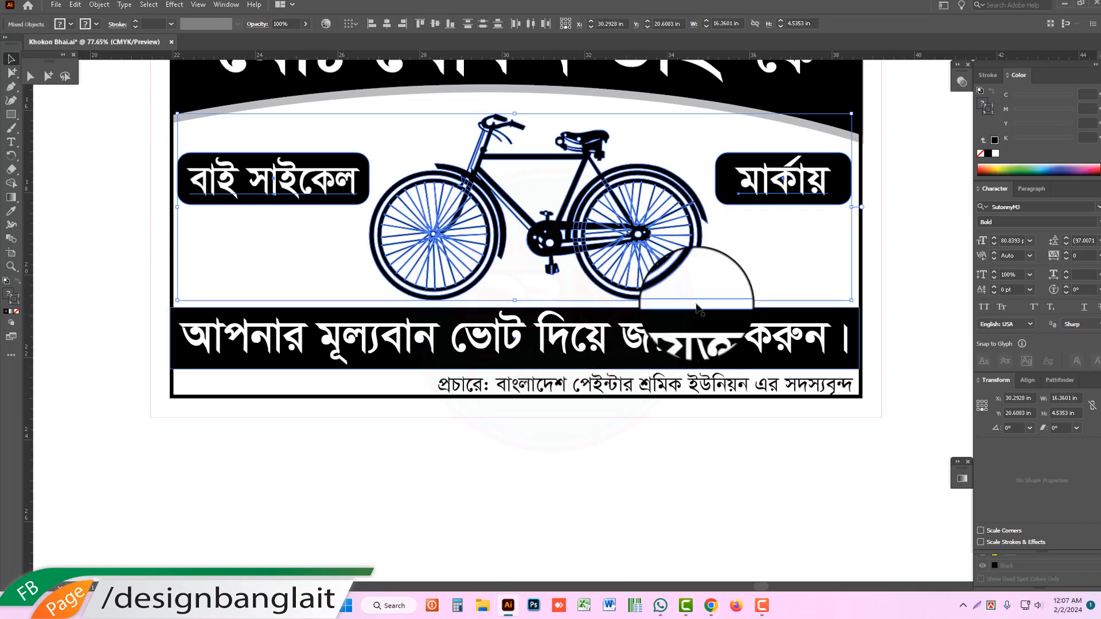
drag(739, 289, 763, 387)
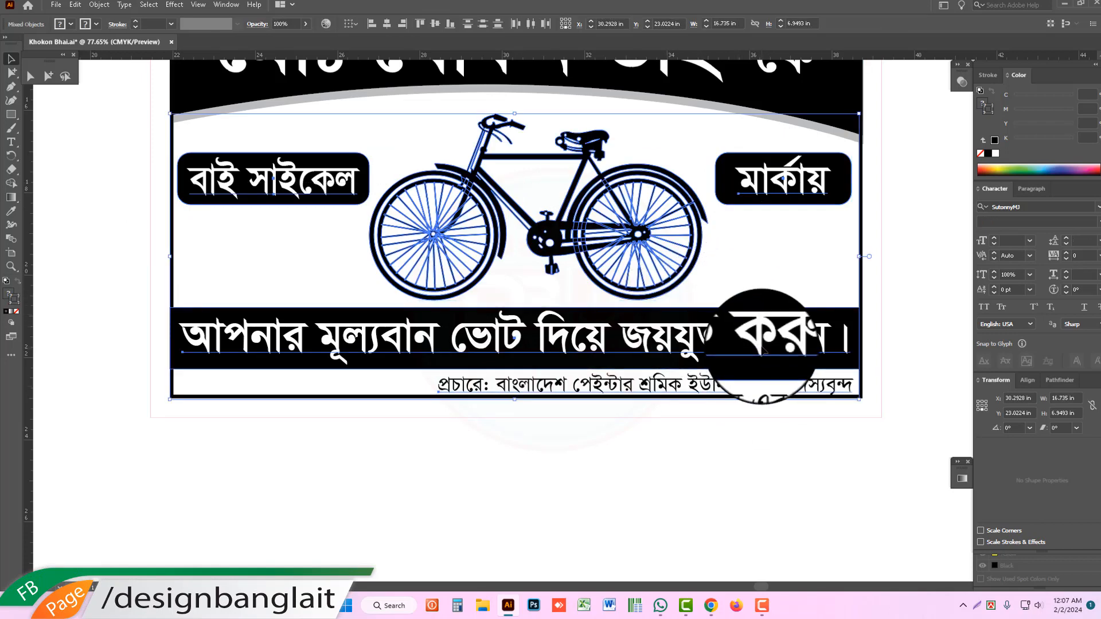
drag(763, 349, 762, 341)
click(735, 495)
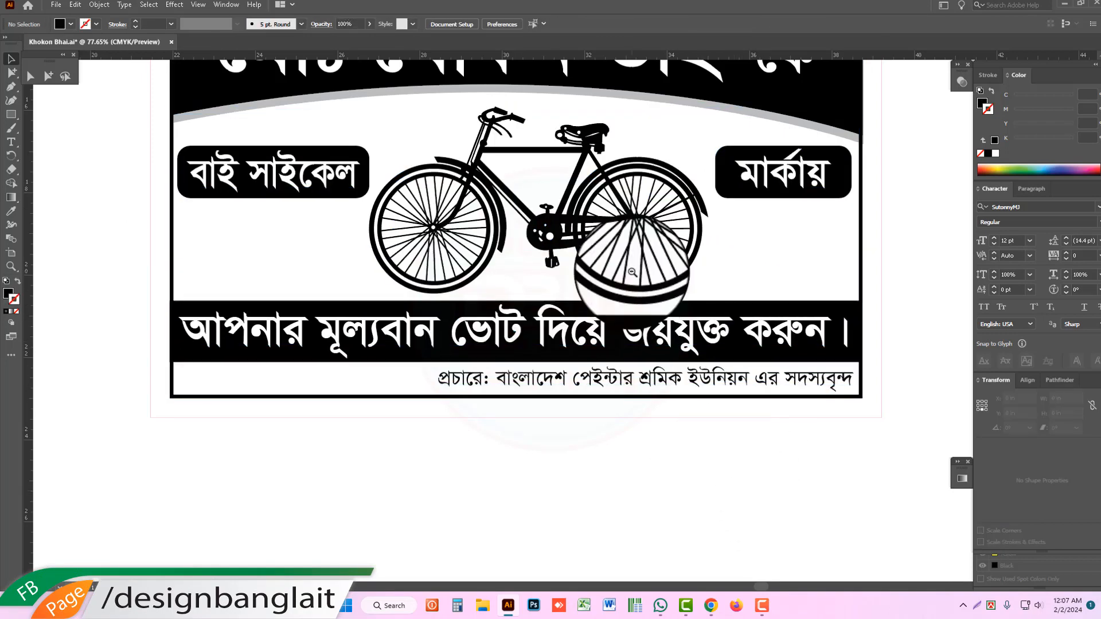
Unlock the thin page outline surrounding the poster frame.
key(ctrl+minus)
key(ctrl+minus)
key(ctrl+minus)
drag(629, 270, 656, 317)
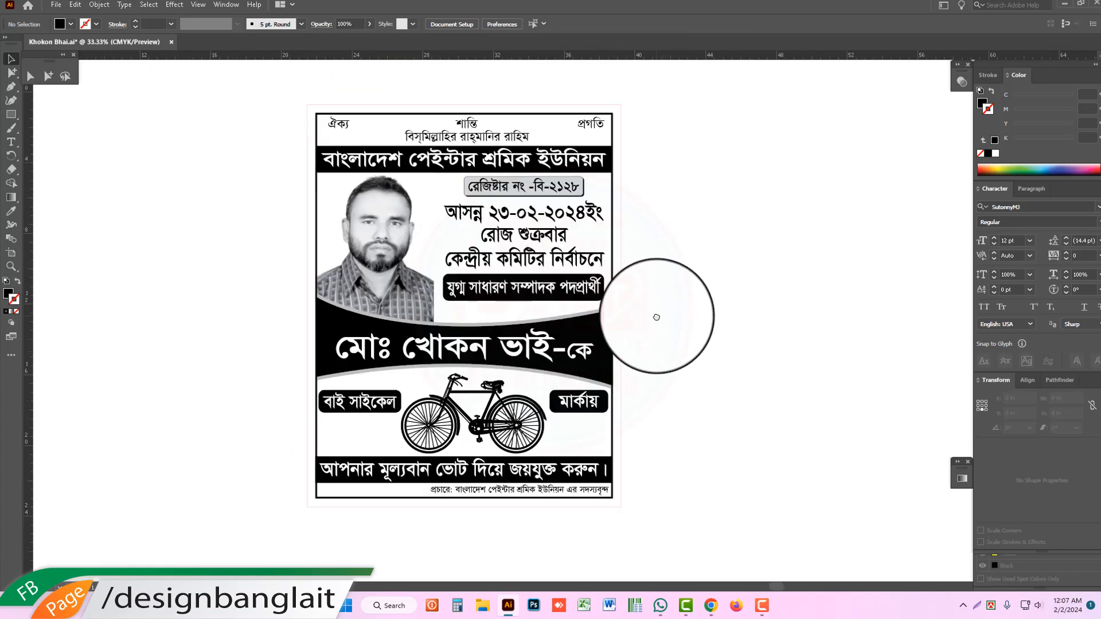
key(ctrl+a)
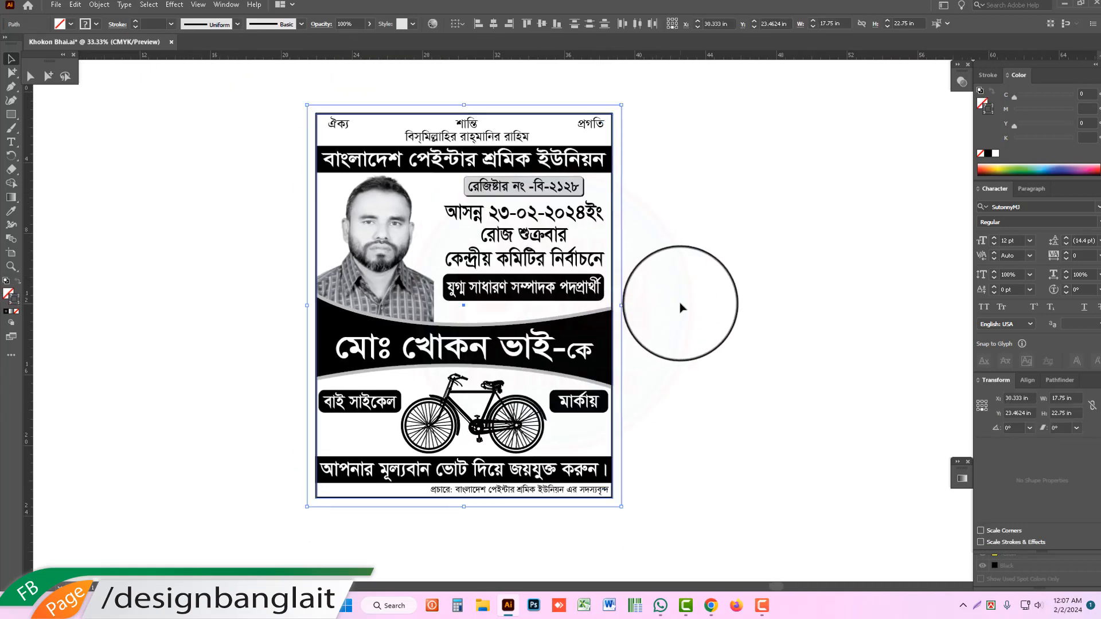
Examine the poster close up from the header texts down to the bicycle, then as a whole.
key(z)
drag(356, 131, 482, 221)
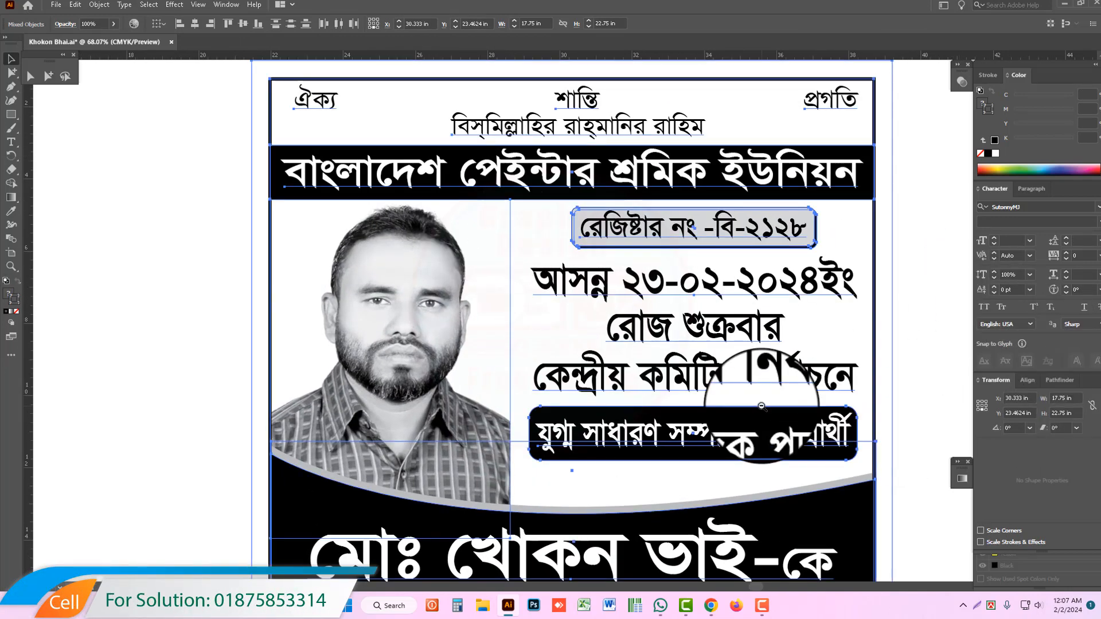
key(ctrl+minus)
key(ctrl+minus)
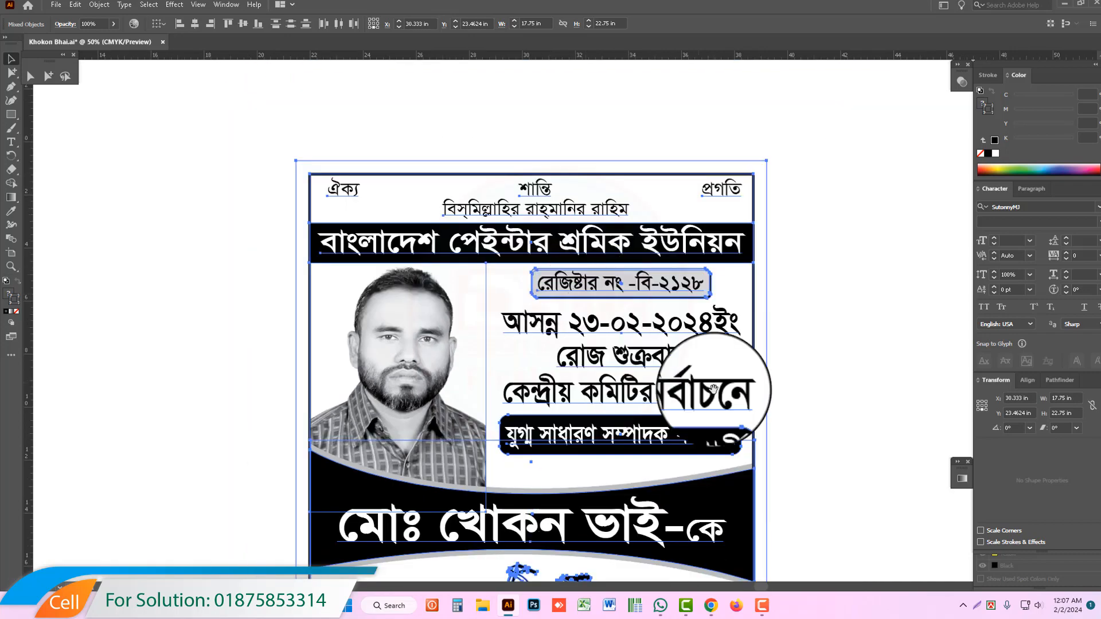
drag(713, 389, 679, 246)
click(802, 285)
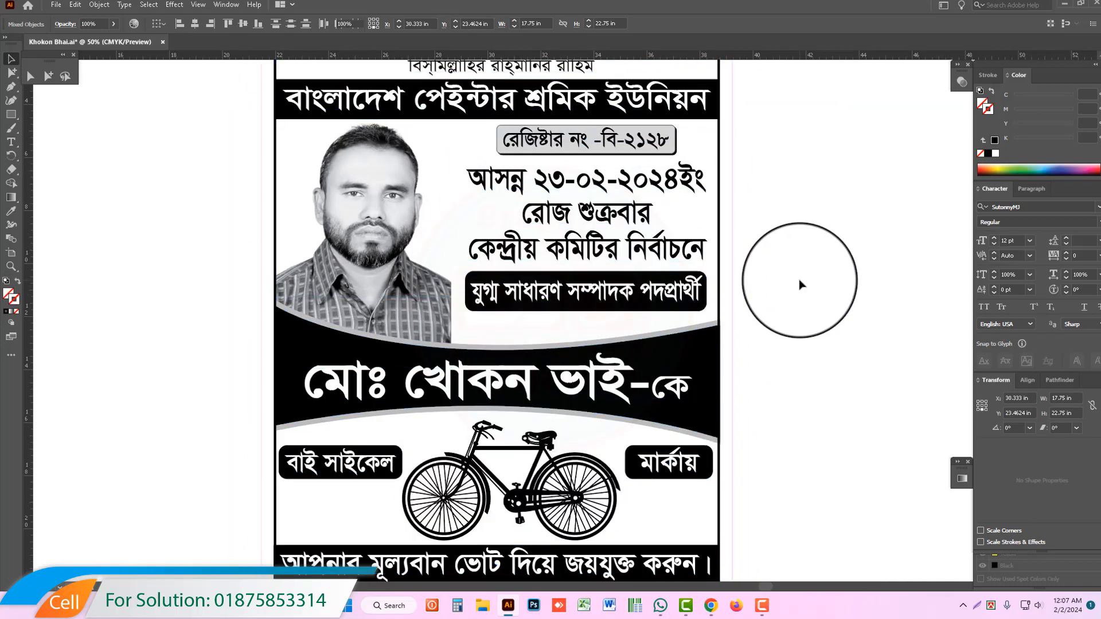
key(ctrl+minus)
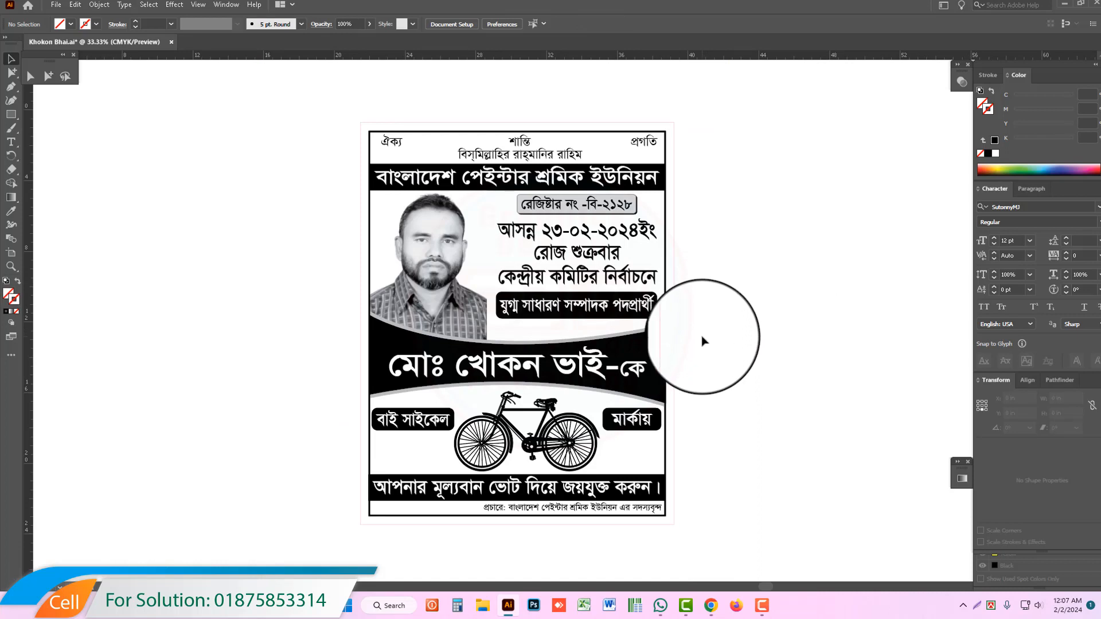
Turn on Overprint Preview in the separations preview and place it beside the poster.
click(957, 461)
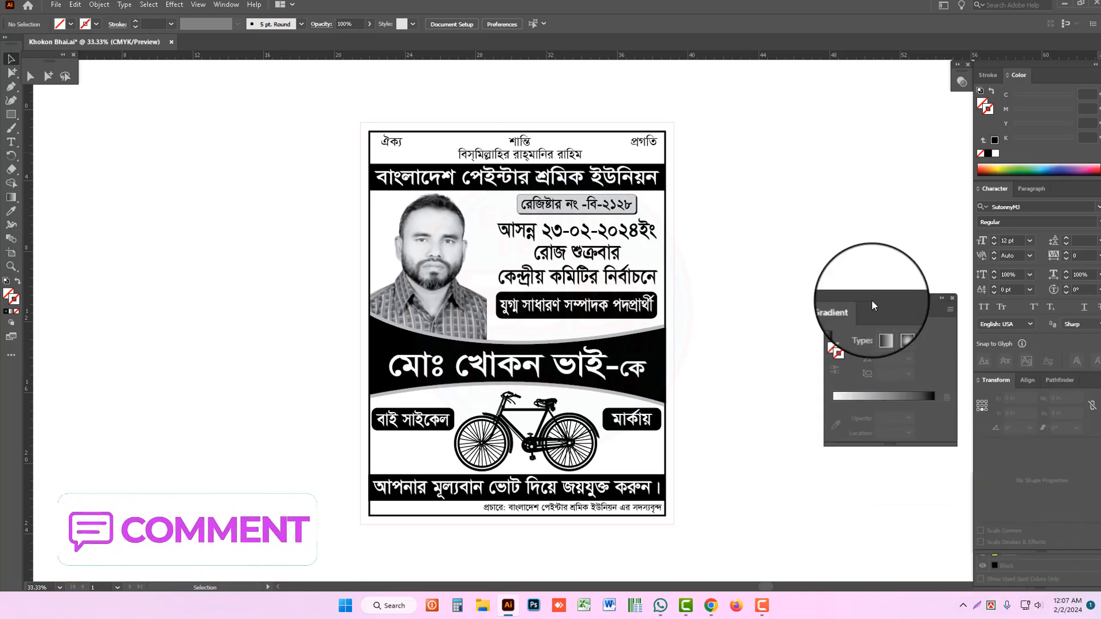
click(943, 285)
drag(943, 303, 837, 310)
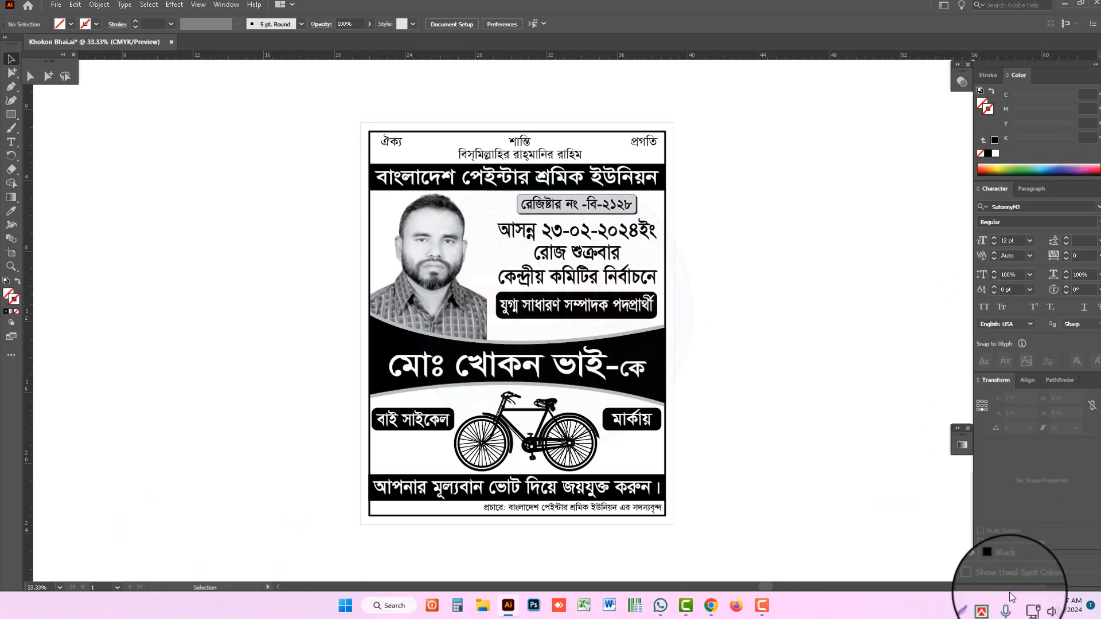
click(981, 503)
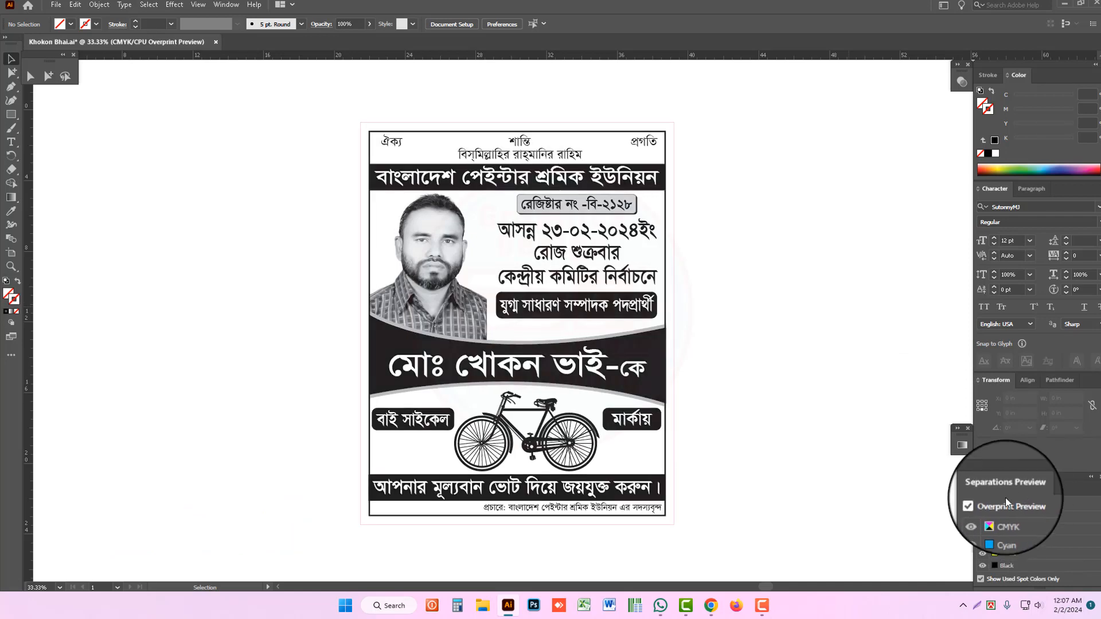
drag(1006, 498, 764, 236)
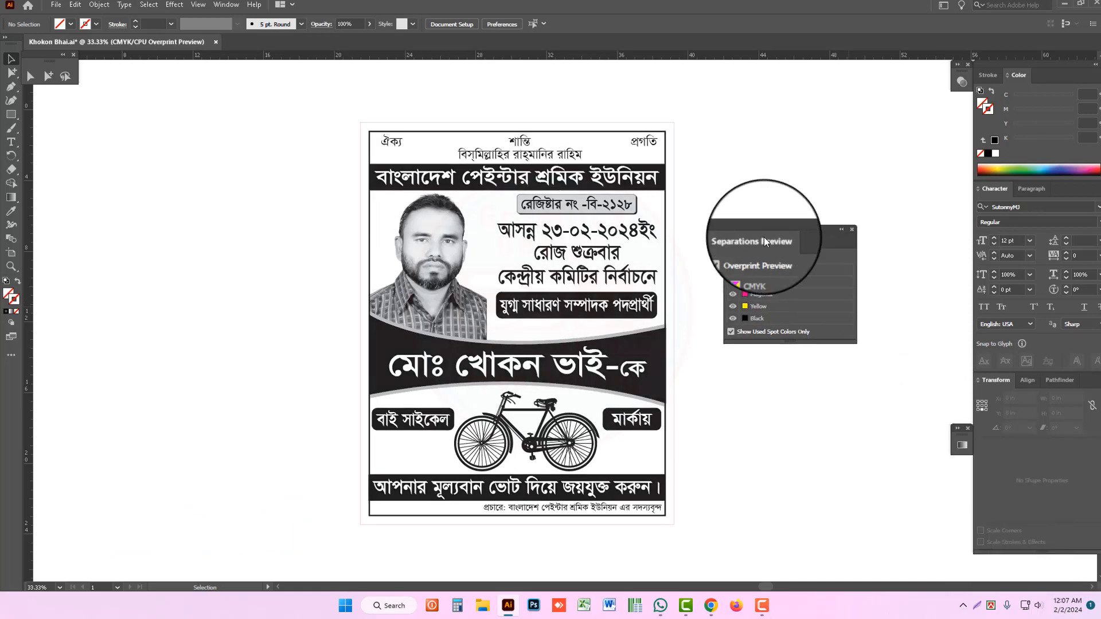
Check the poster's colour separation by hiding and reshowing the Black plate.
click(732, 317)
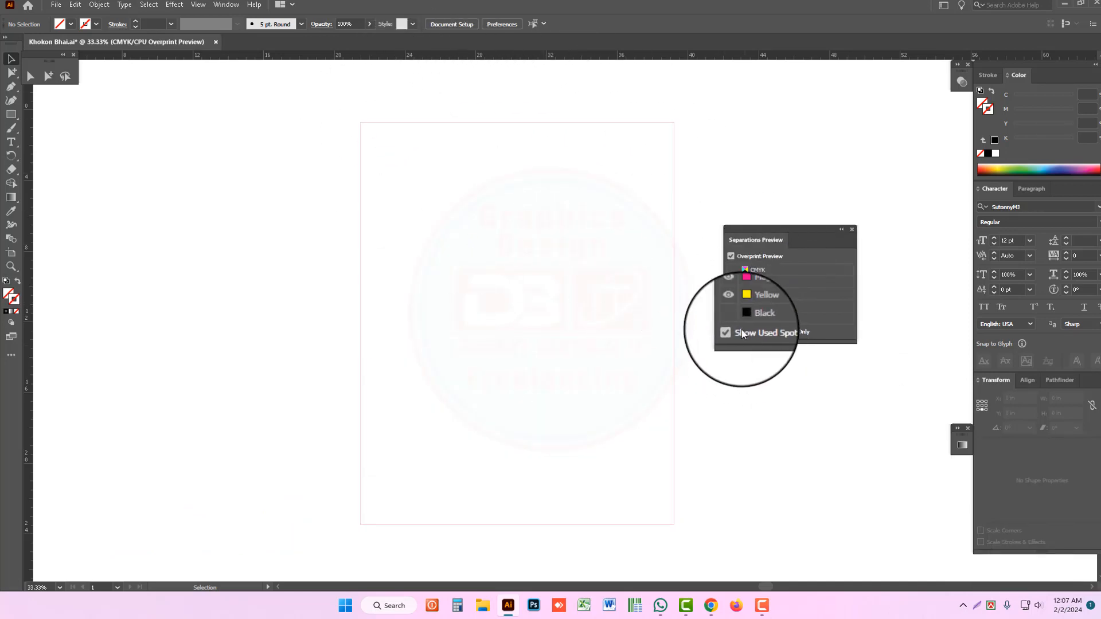
click(733, 317)
click(733, 318)
click(733, 318)
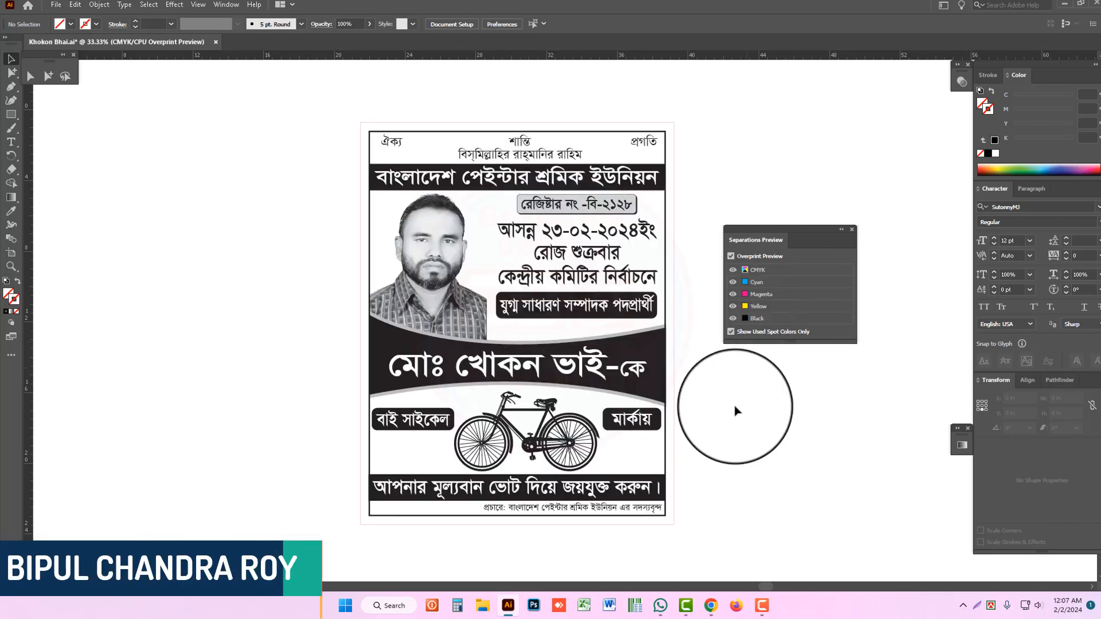
Convert the magenta page outline around the poster into a guide.
click(675, 396)
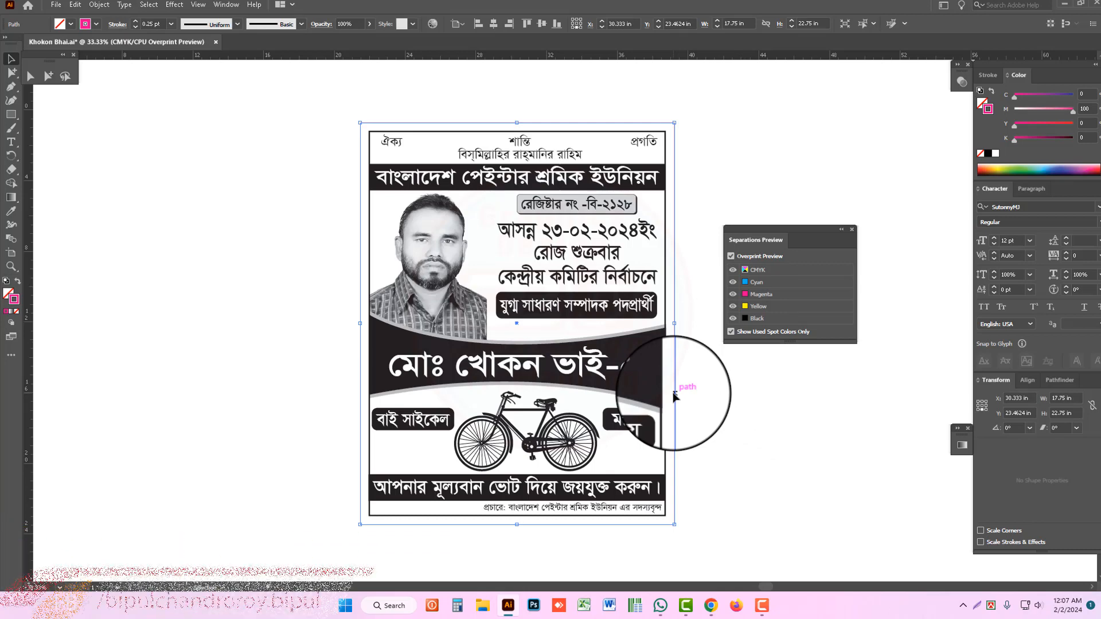
right_click(679, 259)
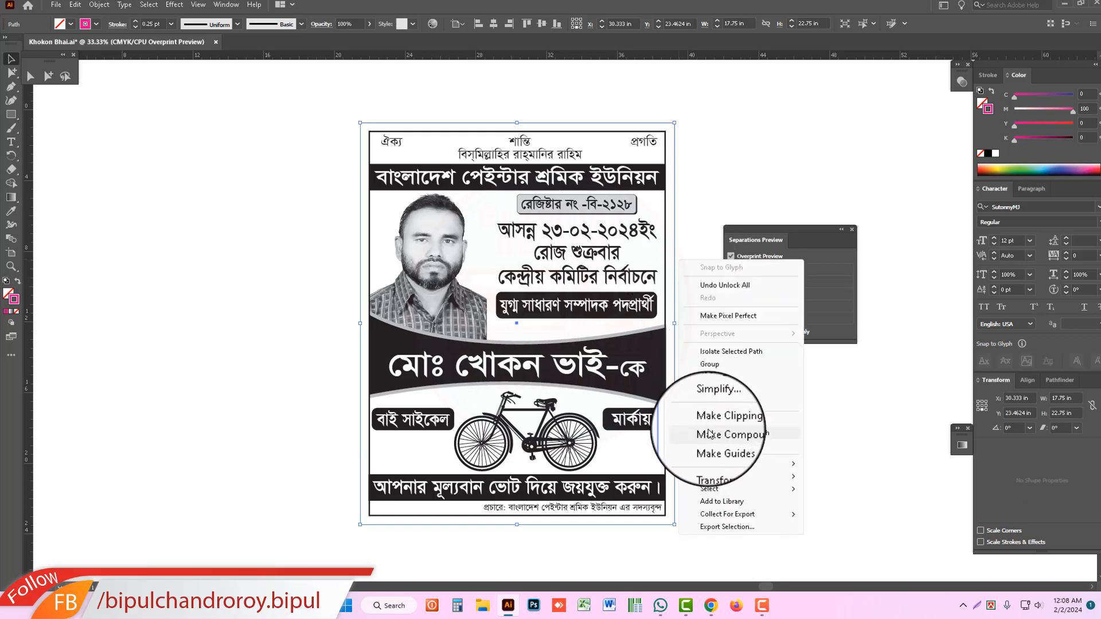
click(716, 447)
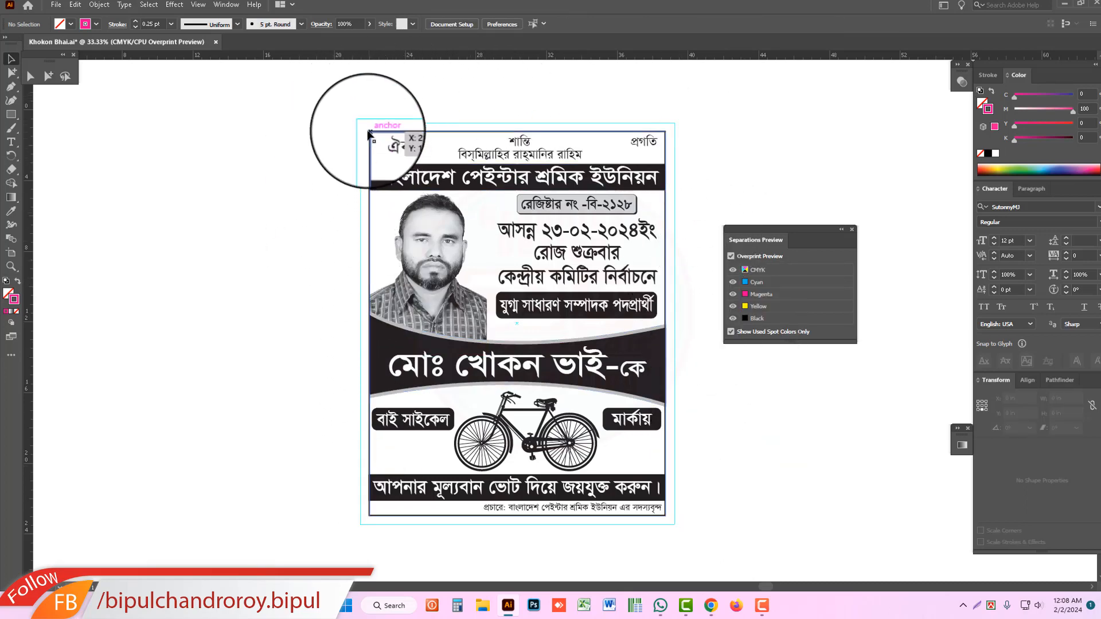
Recheck the whole poster with its guide by hiding and reshowing the Black plate, and put the separations preview away.
drag(313, 105, 693, 532)
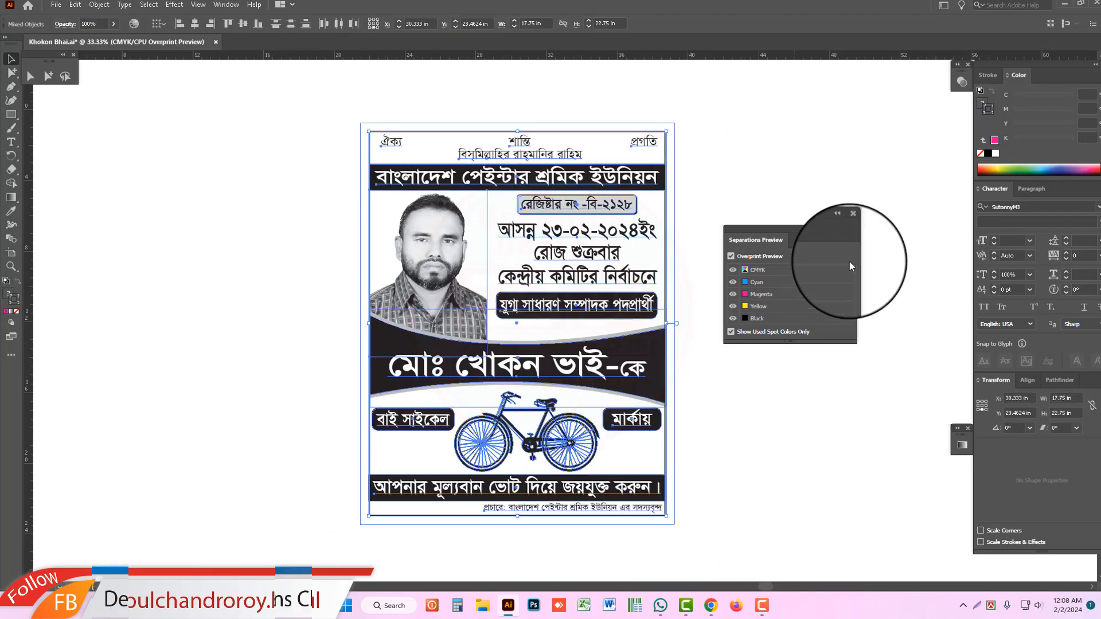
click(733, 319)
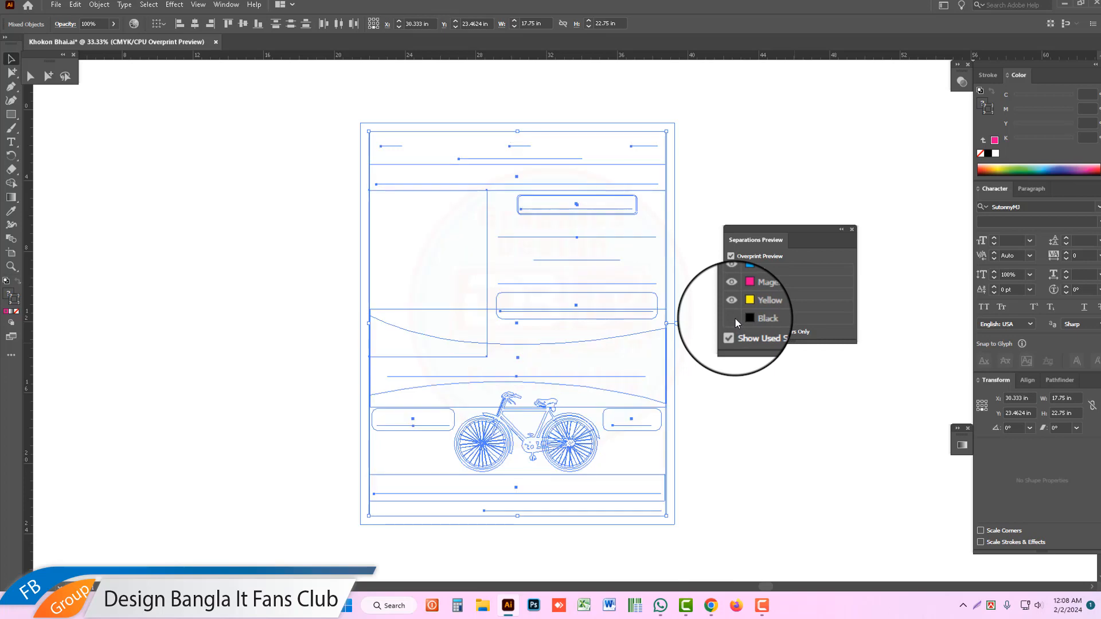
key(ctrl+shift+a)
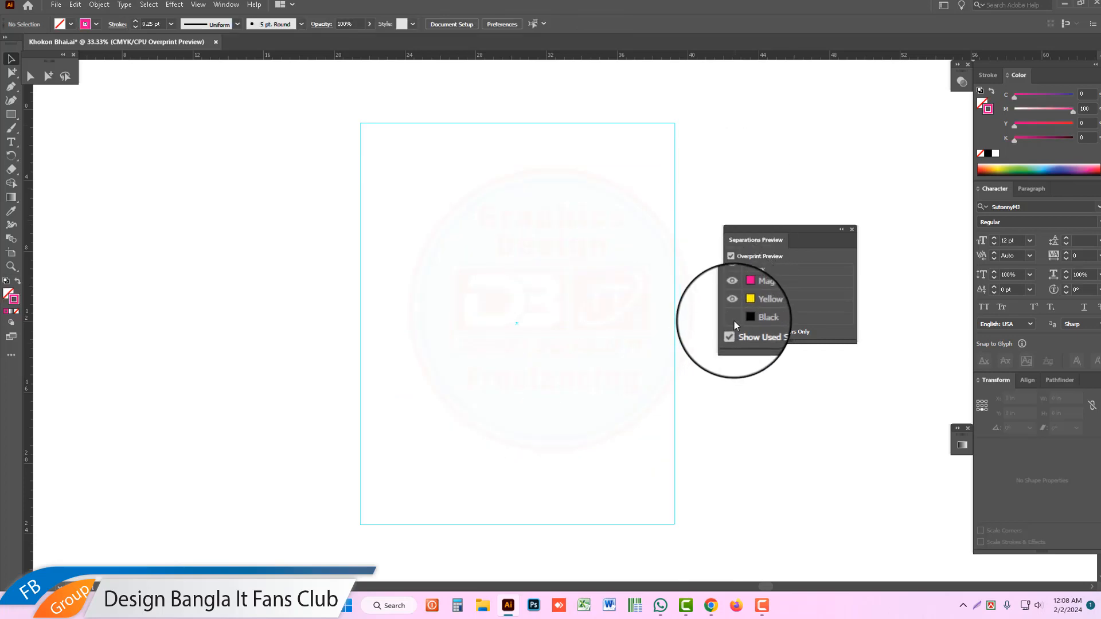
click(734, 319)
click(734, 320)
click(734, 318)
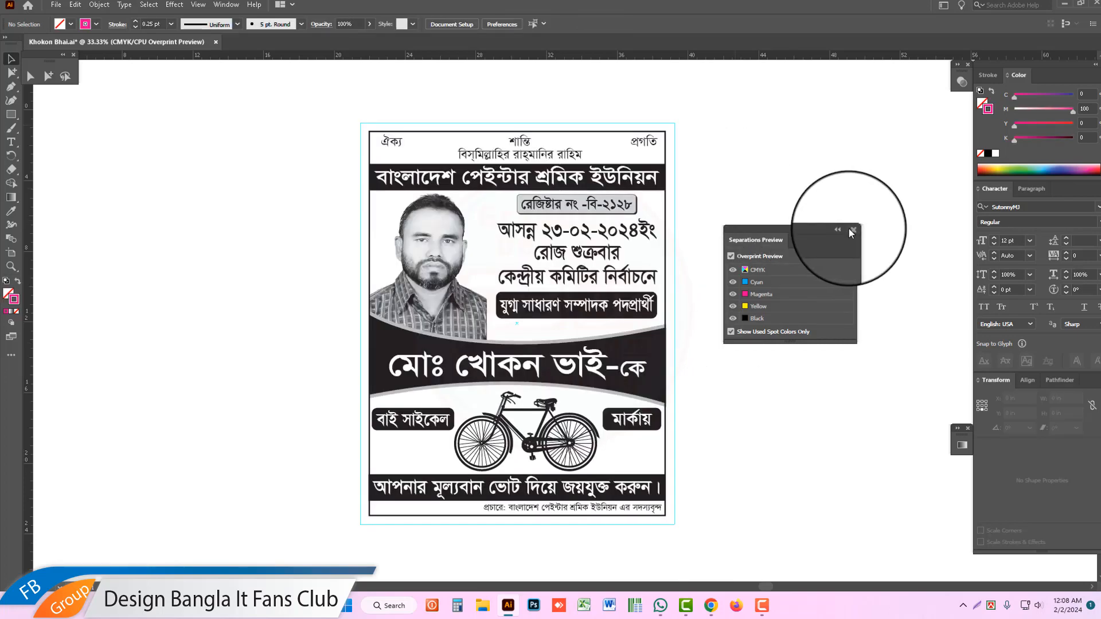
click(842, 230)
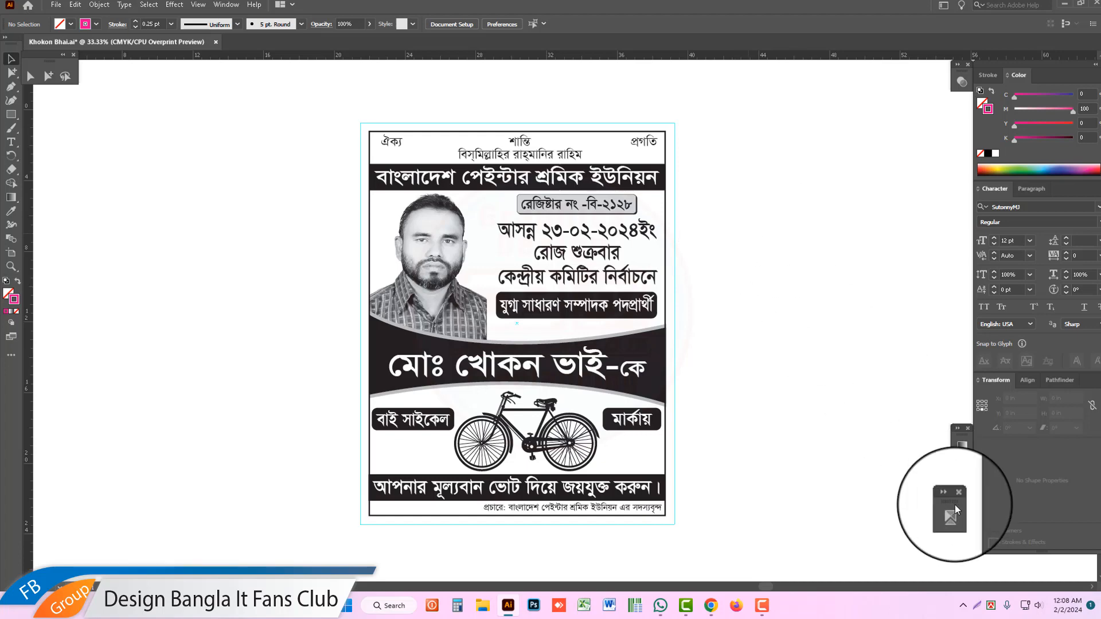
drag(964, 474, 963, 474)
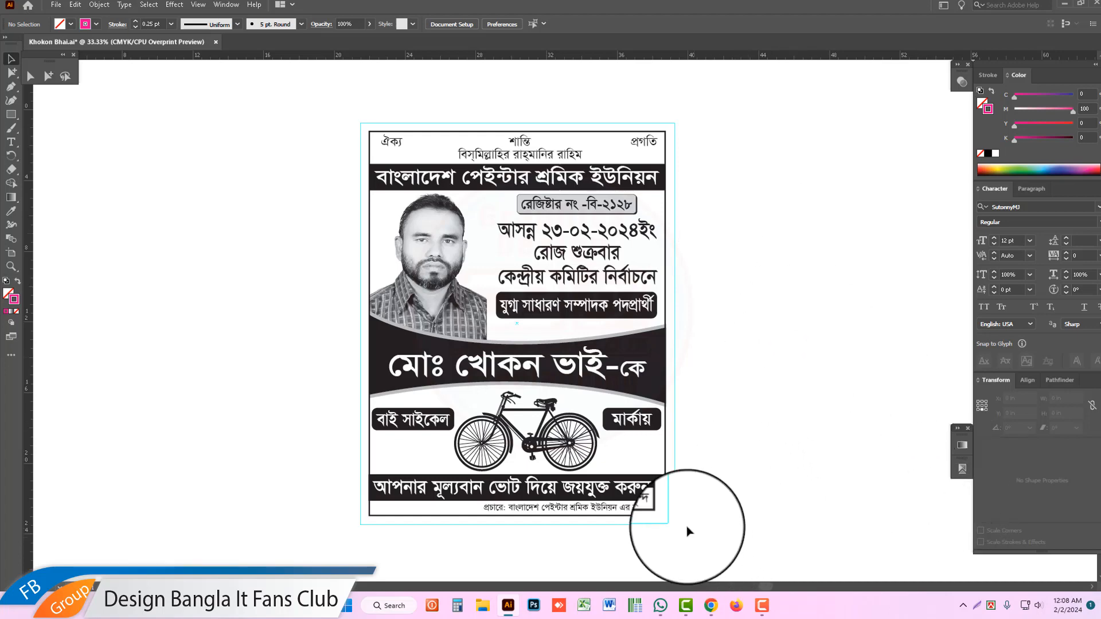
Group all the poster artwork together with its surrounding guide so they move as one.
drag(694, 538, 330, 80)
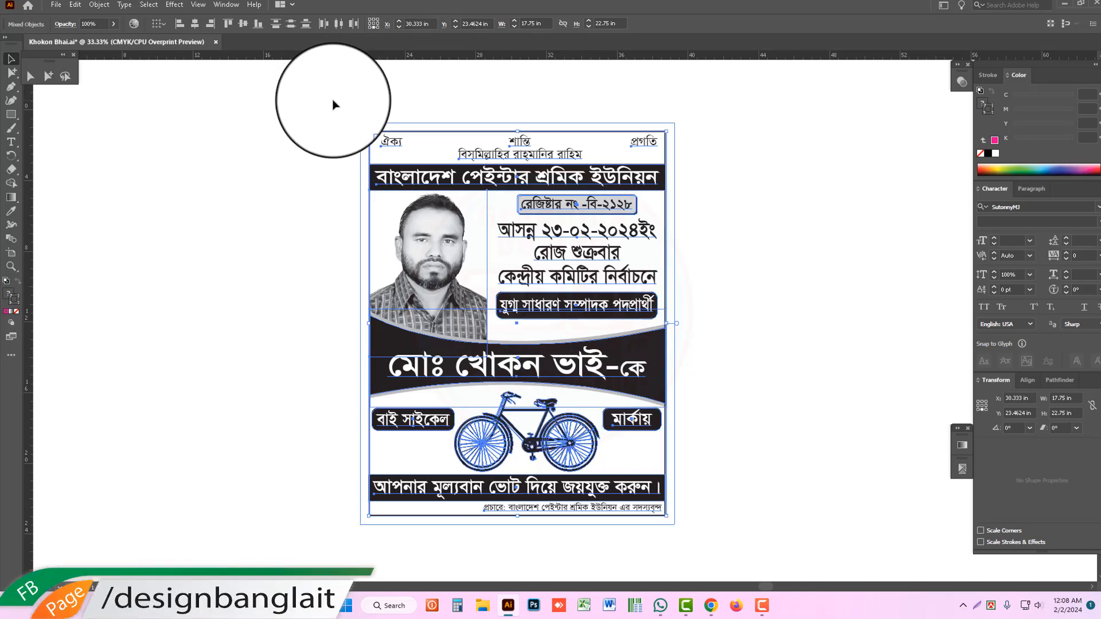
drag(335, 104, 703, 538)
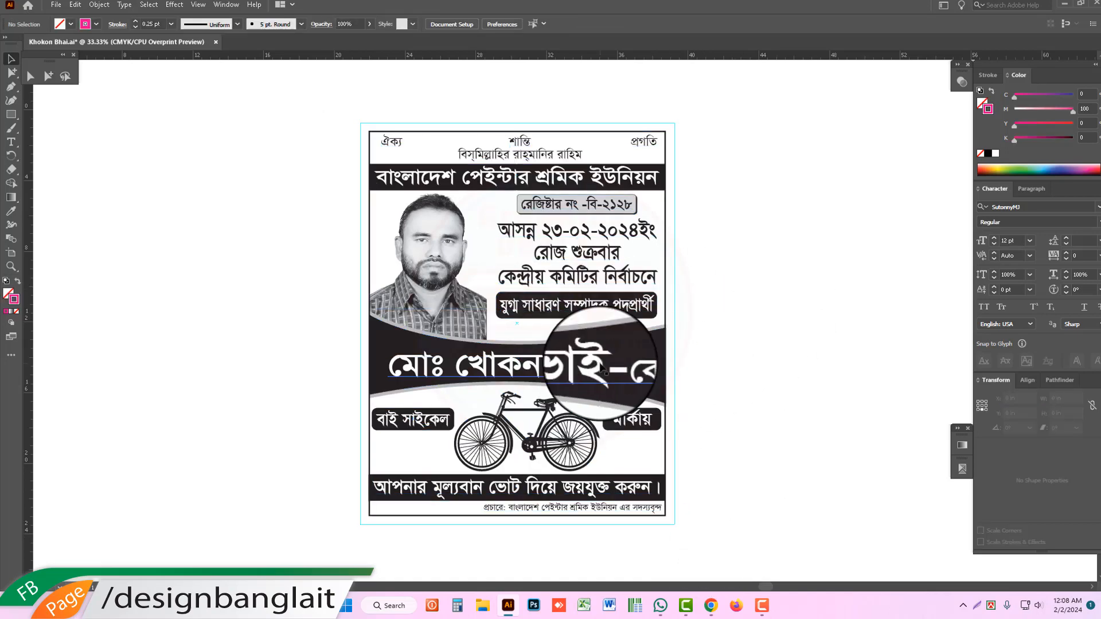
drag(570, 368, 611, 383)
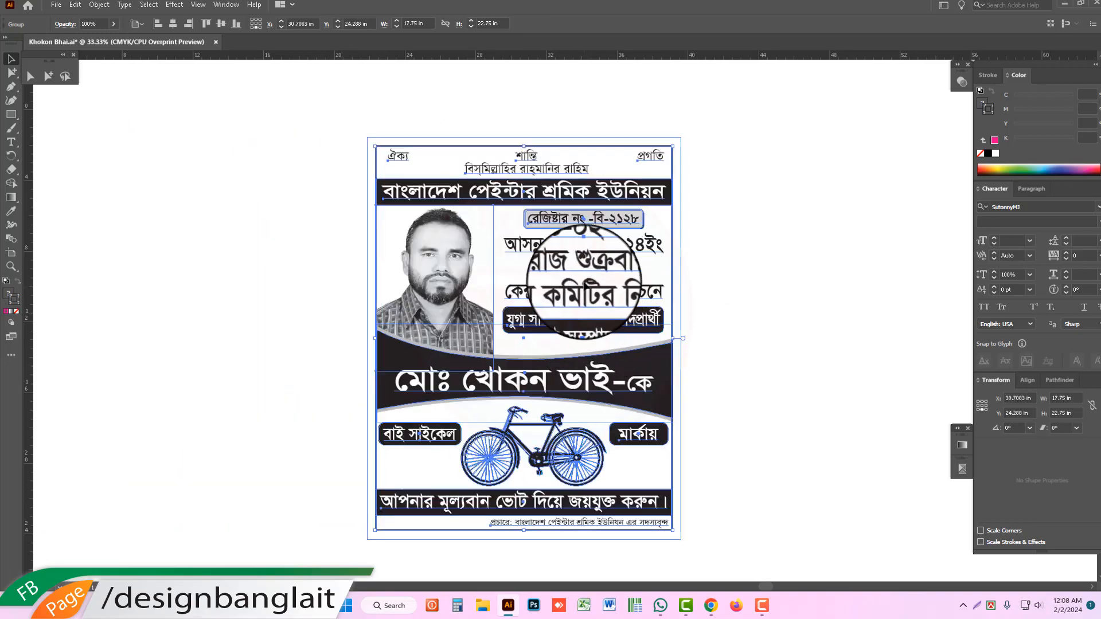
Test the grouping by moving the whole poster around the canvas, leaving it at about X 29.3 in, Y 24.1 in.
drag(666, 345, 691, 290)
click(725, 226)
drag(673, 104, 669, 166)
drag(535, 179, 574, 120)
drag(620, 207, 597, 241)
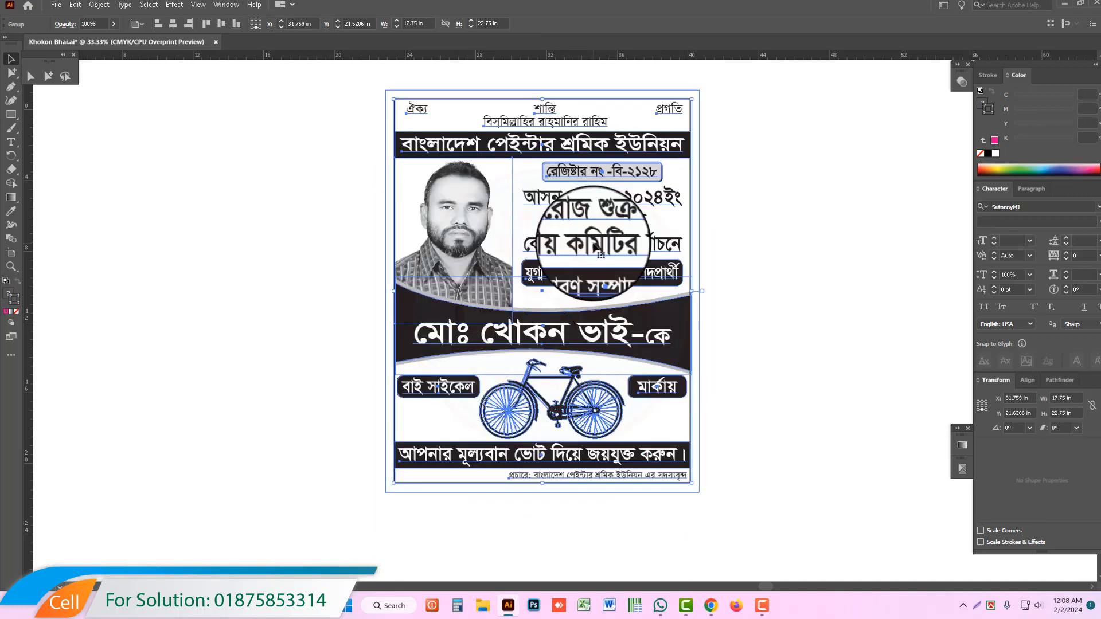
ctrl+alt+click(576, 340)
key(ctrl+minus)
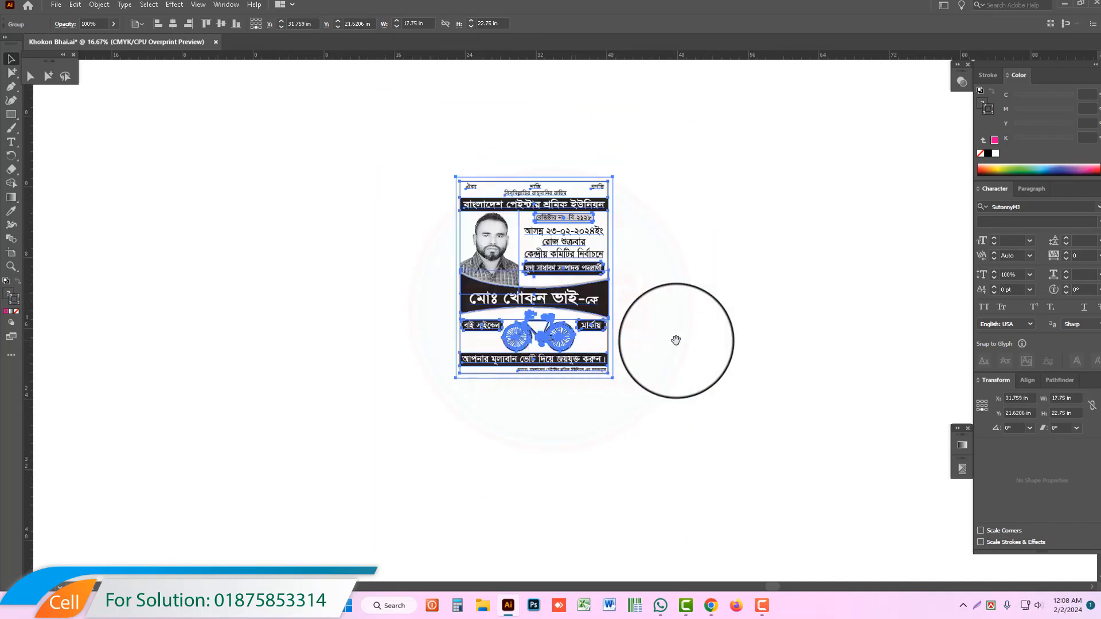
drag(528, 258, 392, 284)
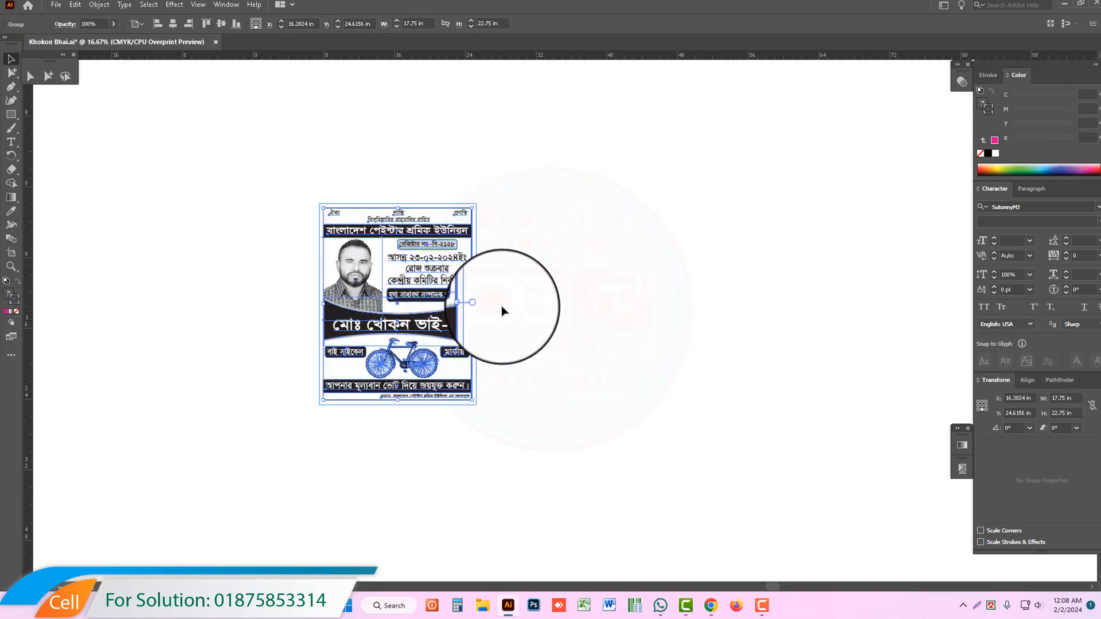
drag(425, 277, 536, 273)
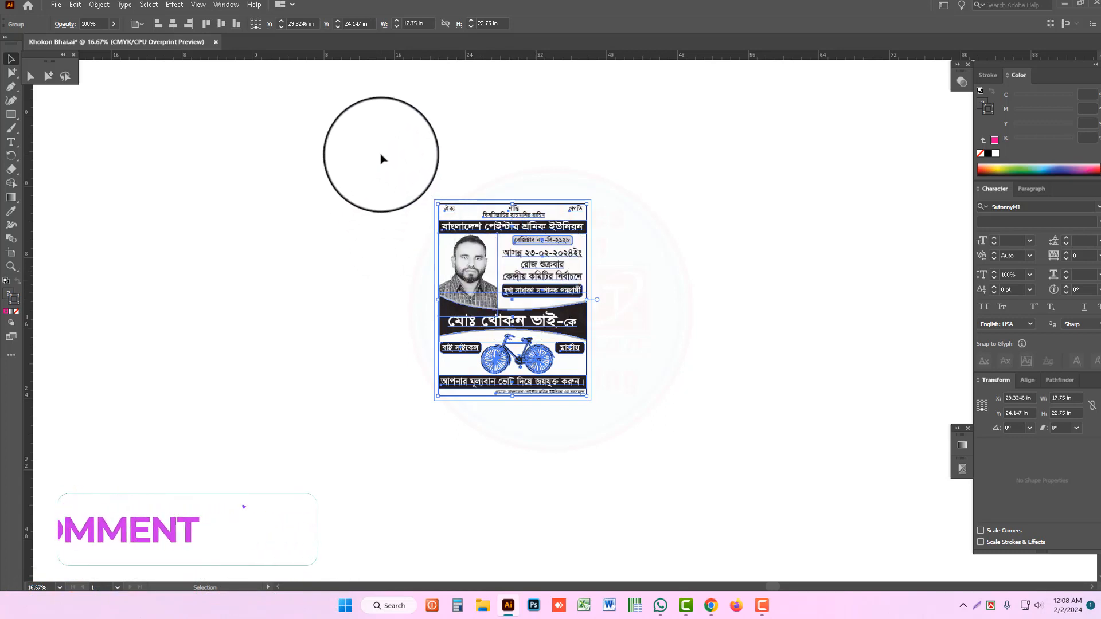
Place a copy of the poster edge to edge beside the original and select both posters together.
drag(381, 156, 631, 468)
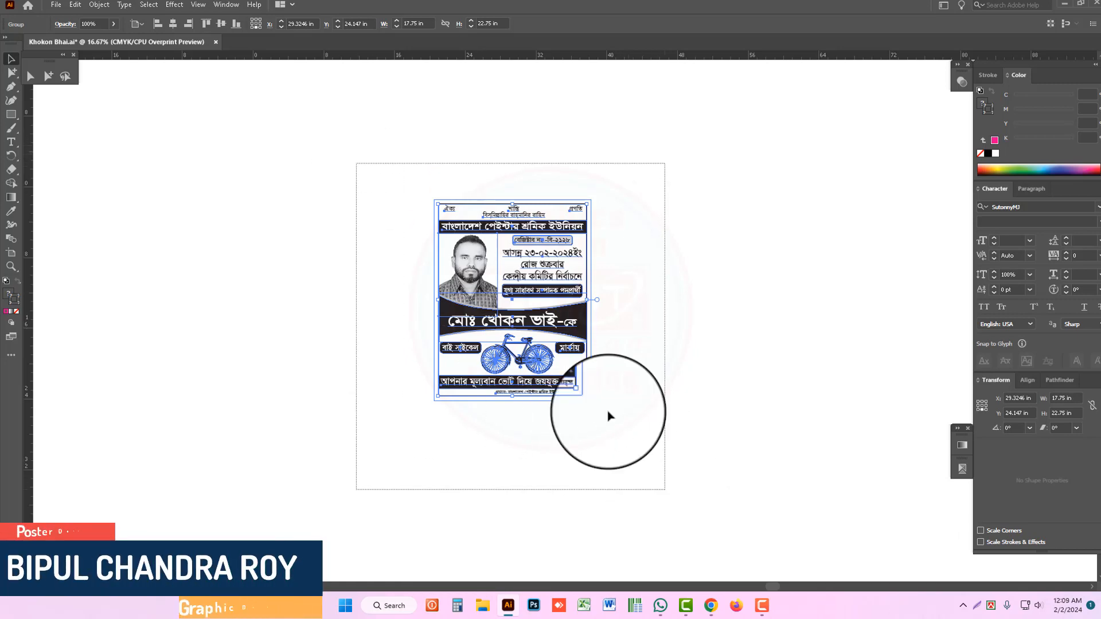
drag(503, 340, 664, 342)
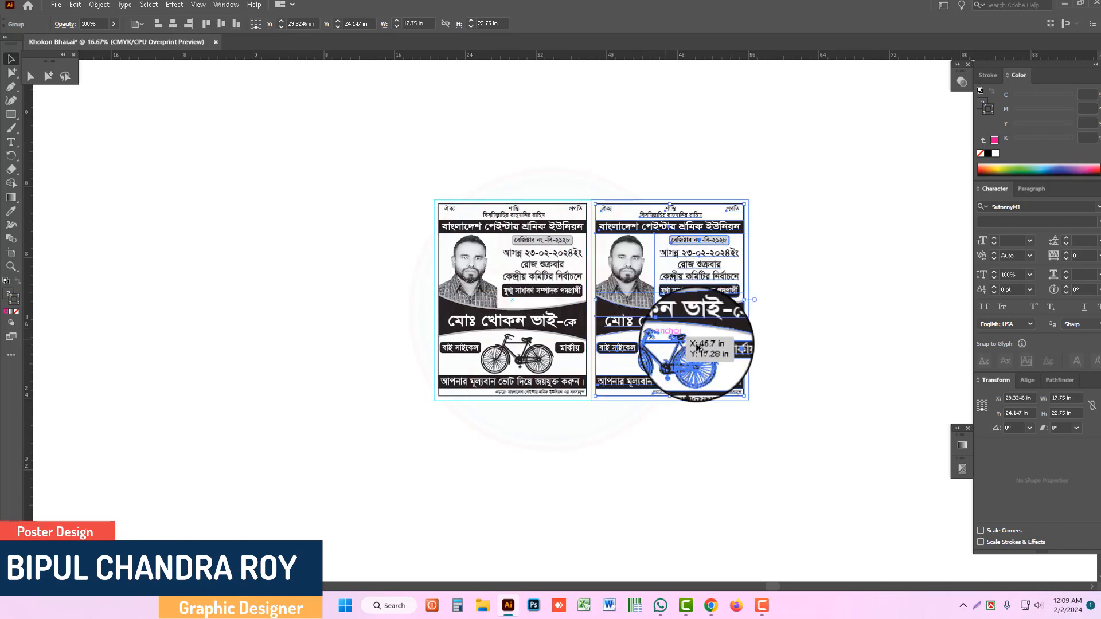
shift+click(503, 386)
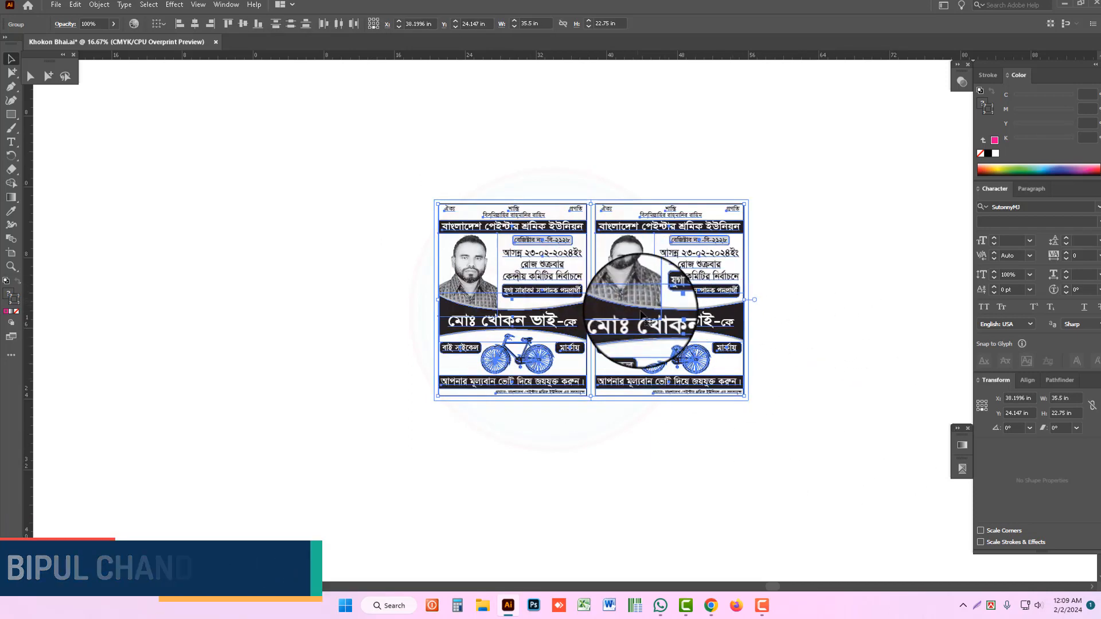
drag(393, 159, 852, 486)
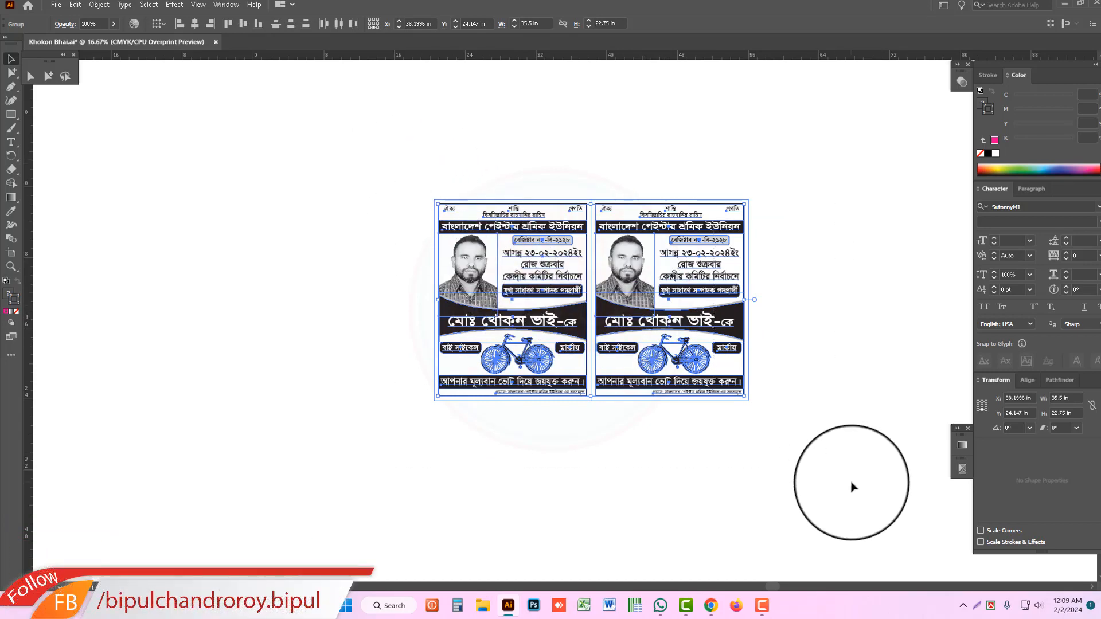
Delete the duplicate poster, keeping only the original.
drag(809, 464, 657, 172)
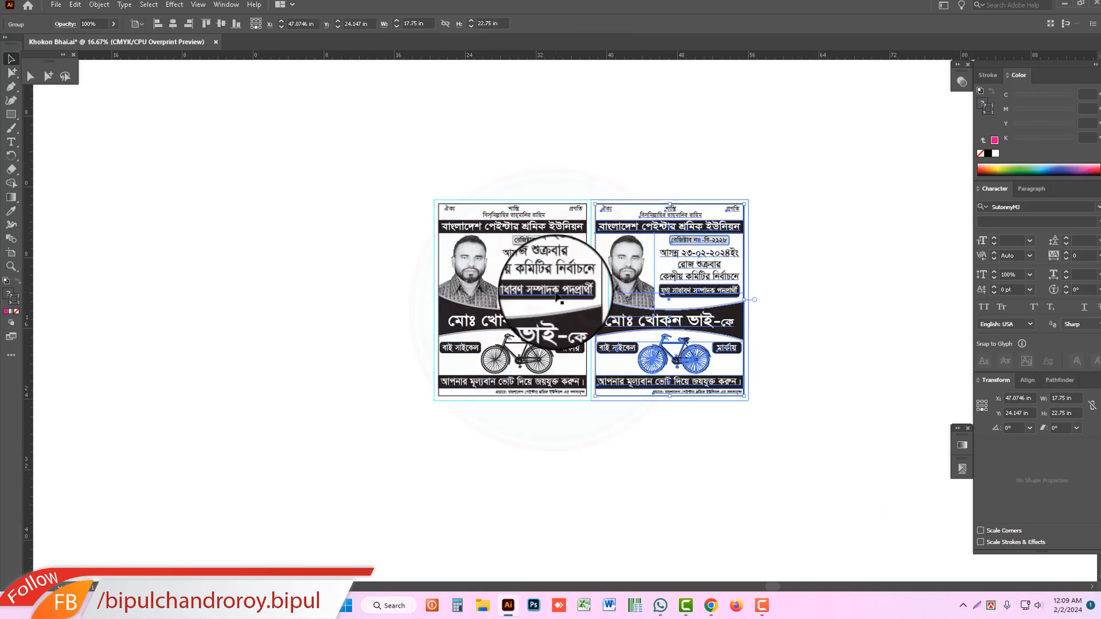
drag(694, 85, 816, 496)
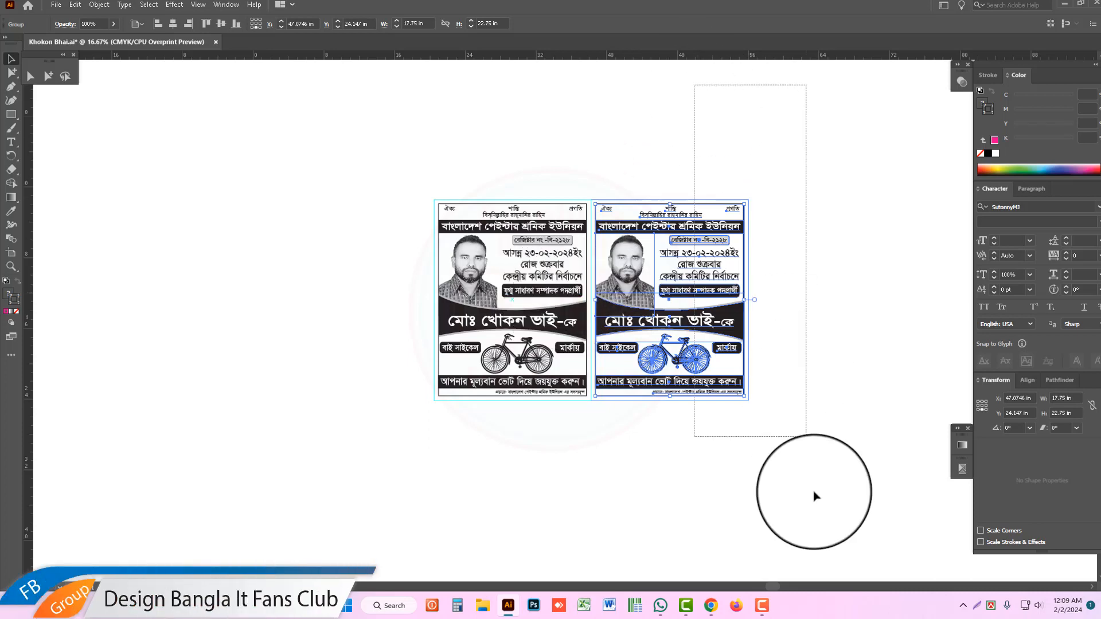
key(Delete)
Rotate the whole poster group, including its page guide, 90° counterclockwise.
drag(657, 460, 447, 178)
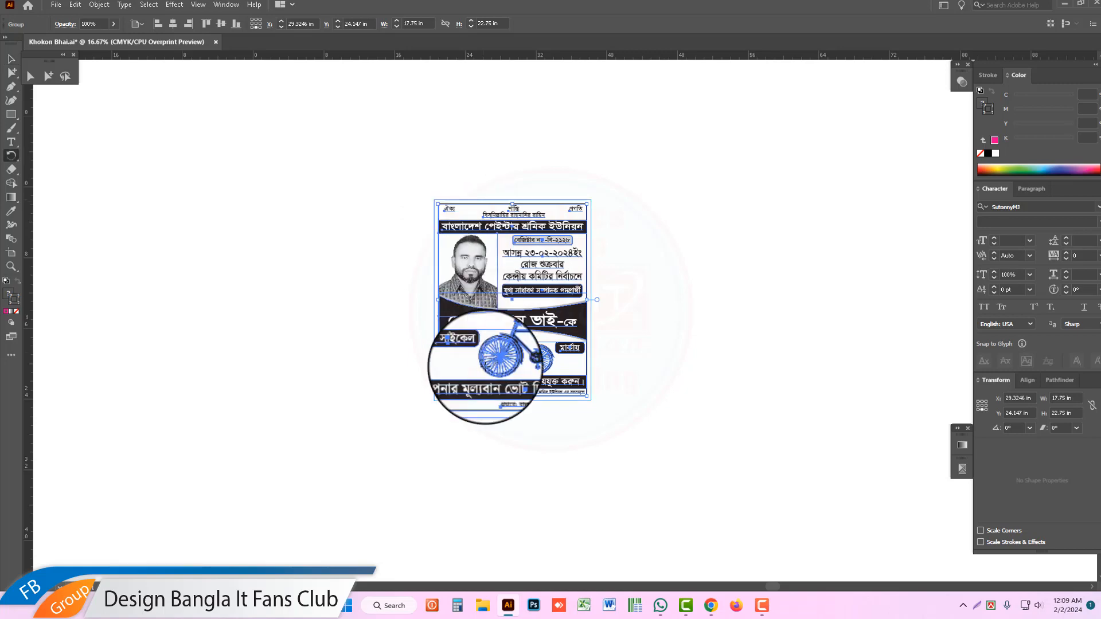
drag(450, 398, 728, 396)
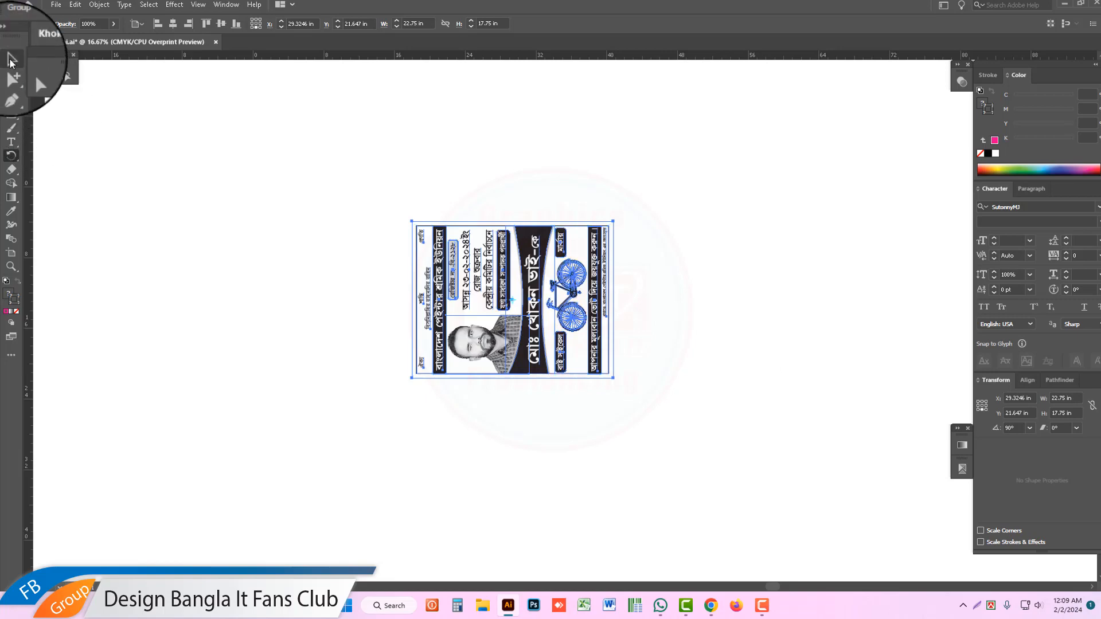
click(10, 58)
Release the page guide around the rotated poster back into an editable magenta outline.
drag(457, 263, 716, 438)
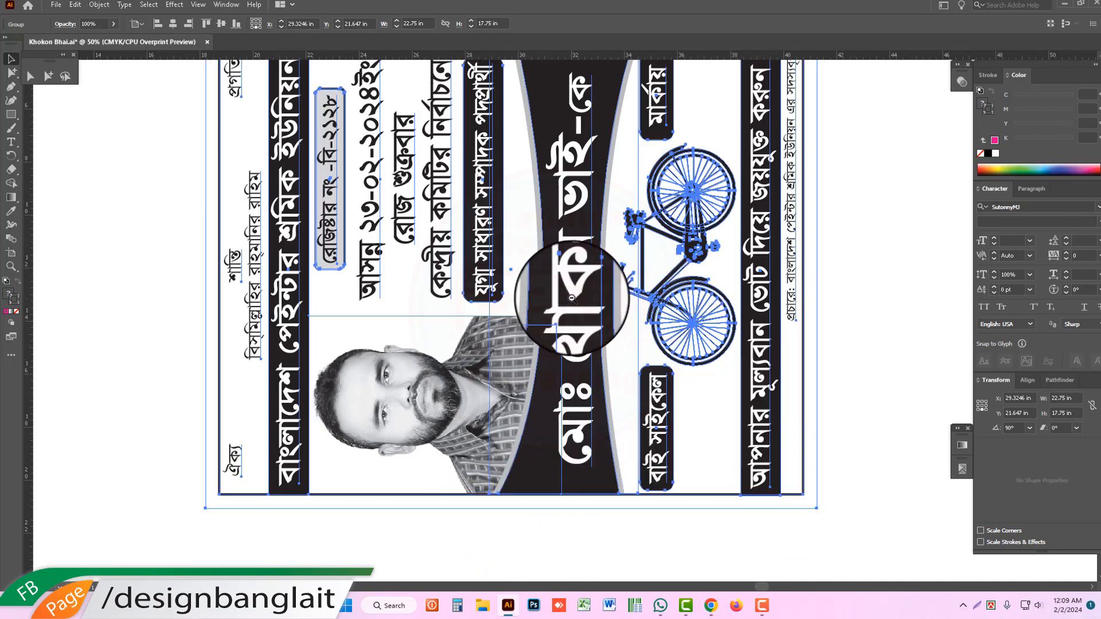
scroll(572, 298, up, 3)
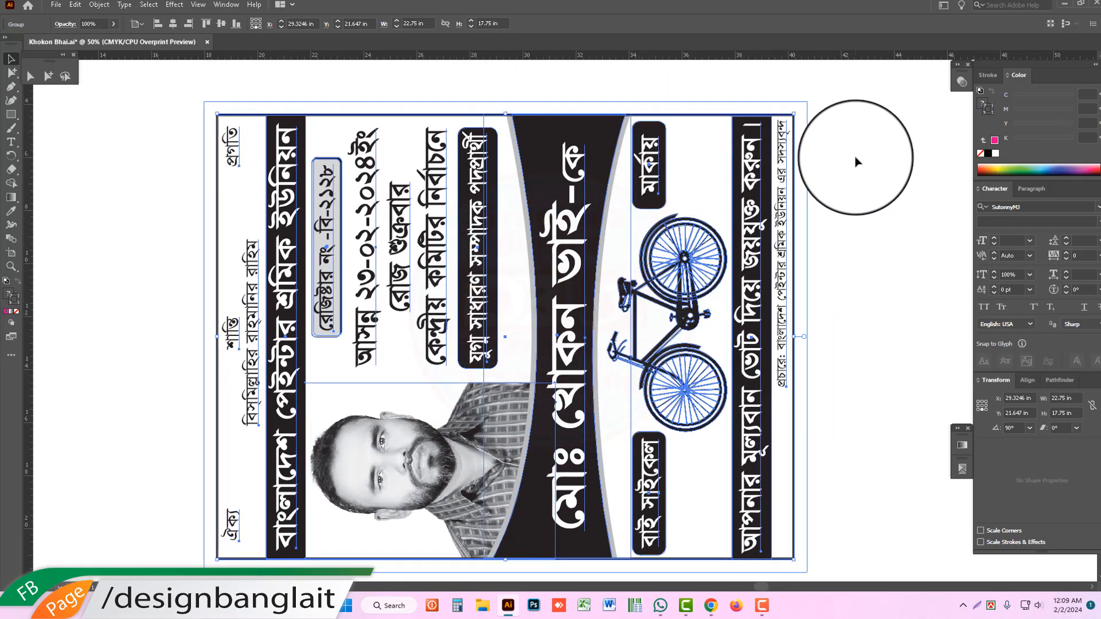
click(48, 76)
click(225, 102)
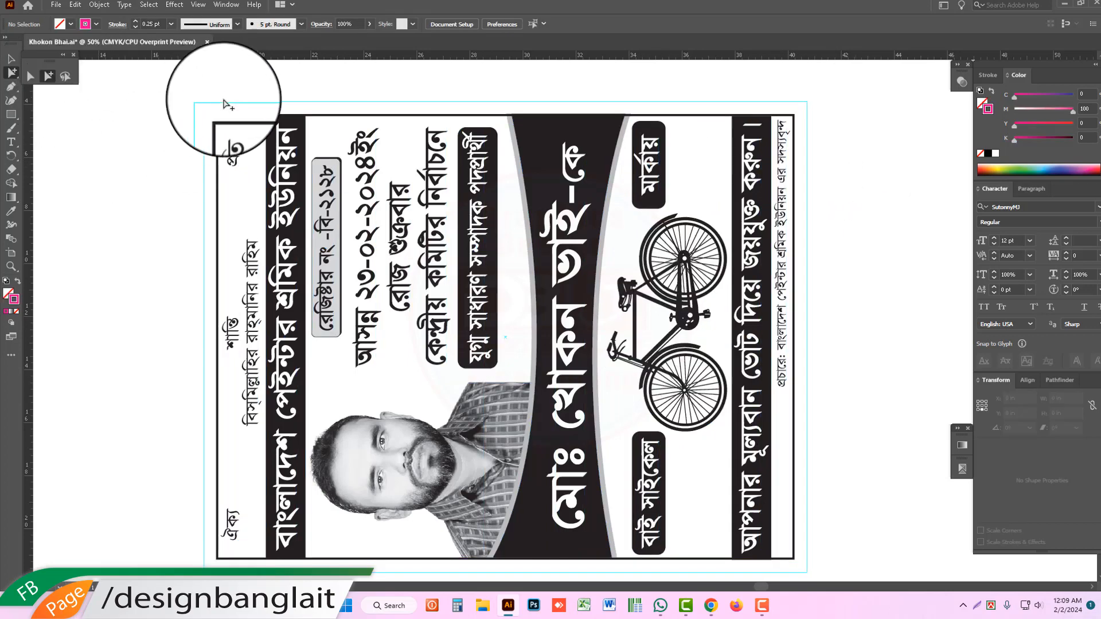
click(226, 103)
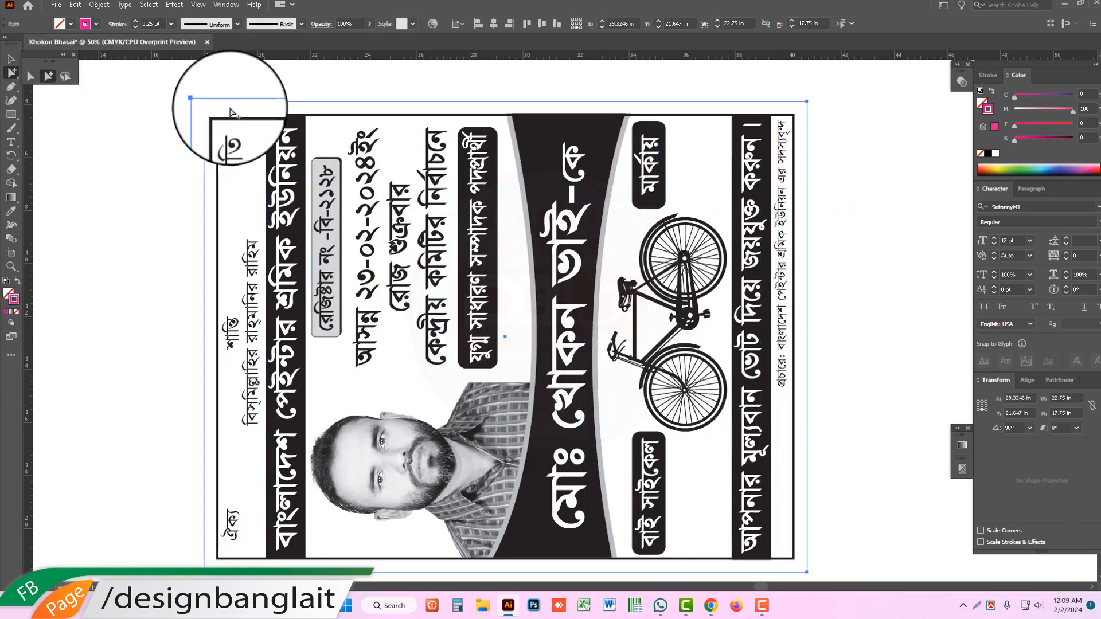
right_click(245, 107)
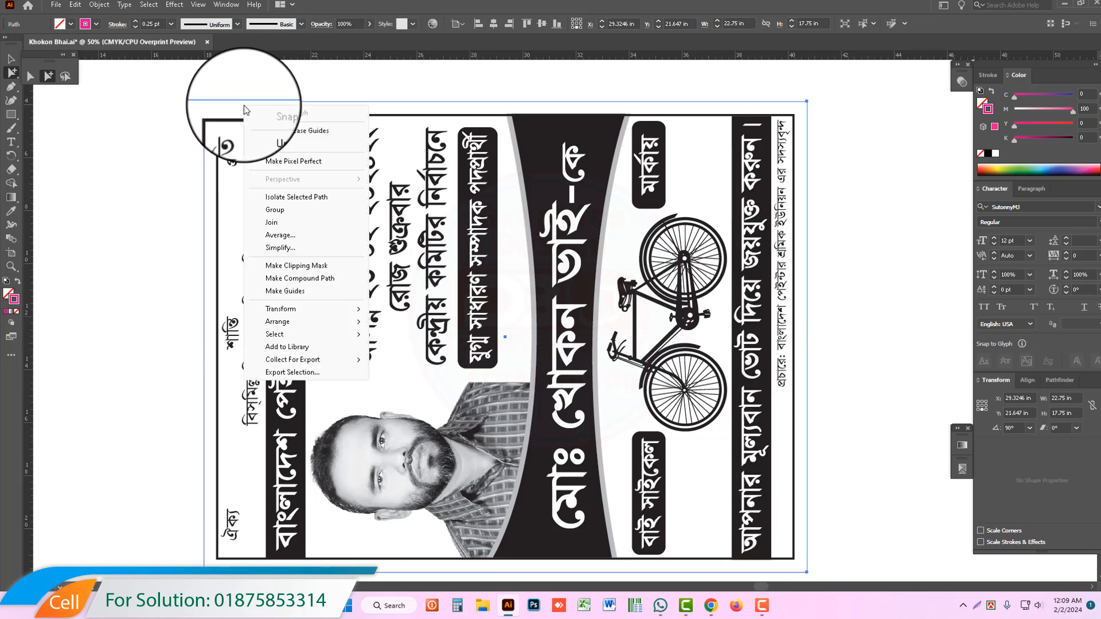
click(65, 76)
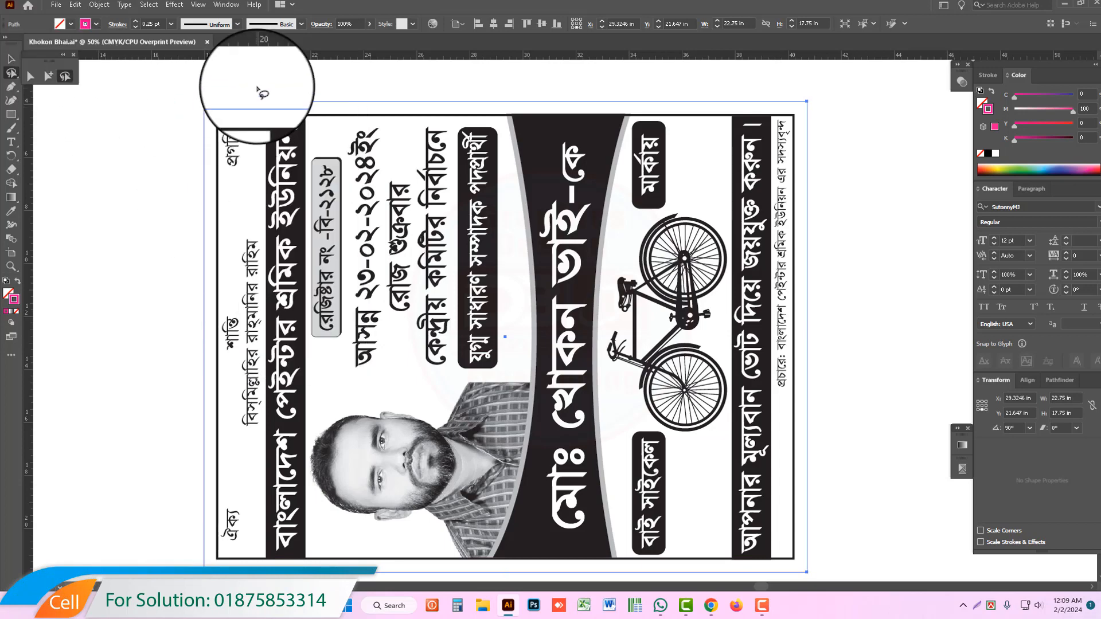
Ungroup the poster so the page outline can be selected on its own.
click(11, 59)
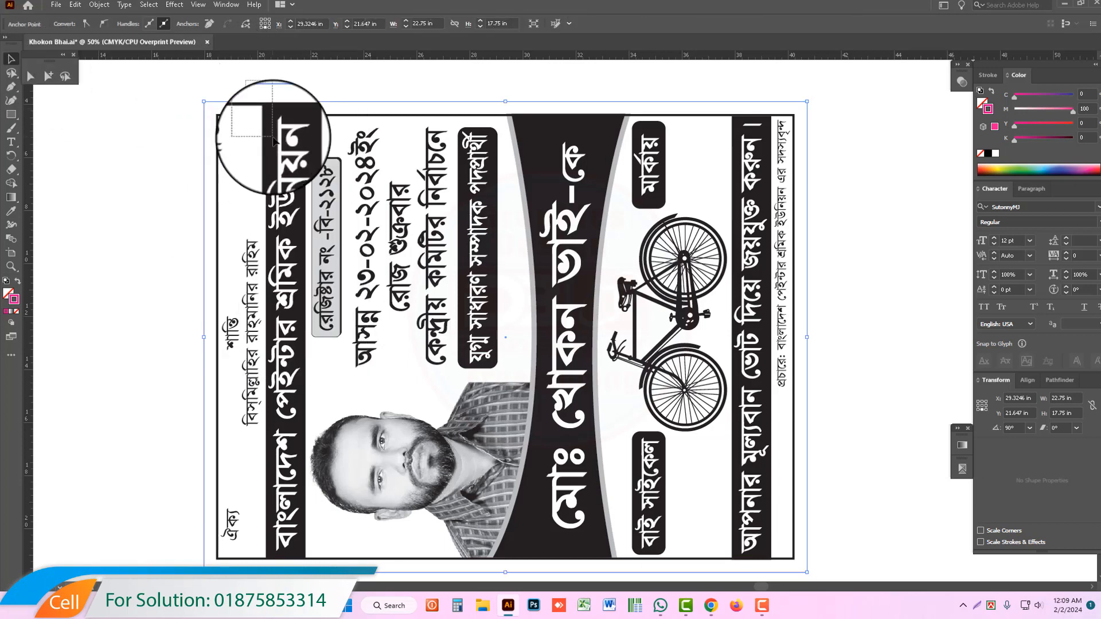
click(239, 117)
right_click(244, 108)
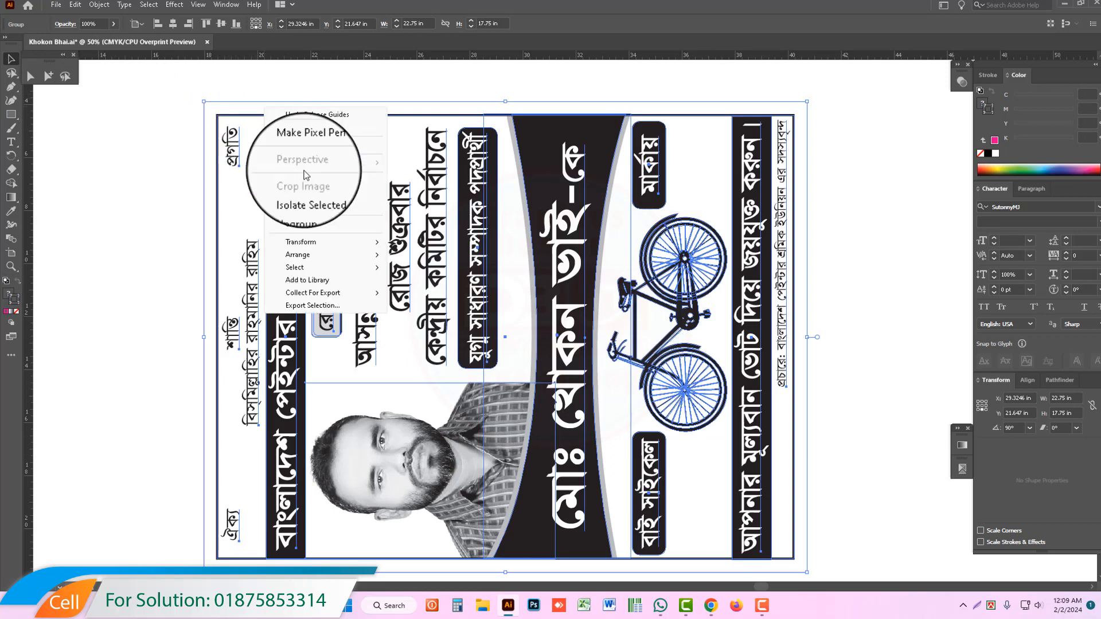
click(300, 207)
Apply the Crop Marks effect to the magenta page outline and expand its appearance into editable lines.
drag(177, 74, 216, 111)
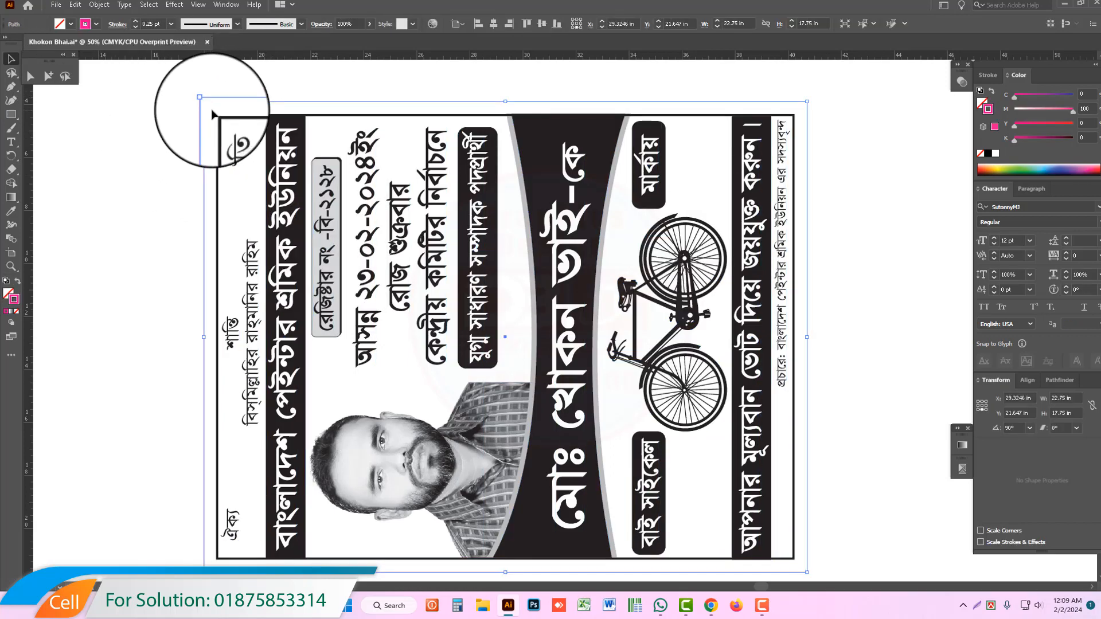
click(170, 6)
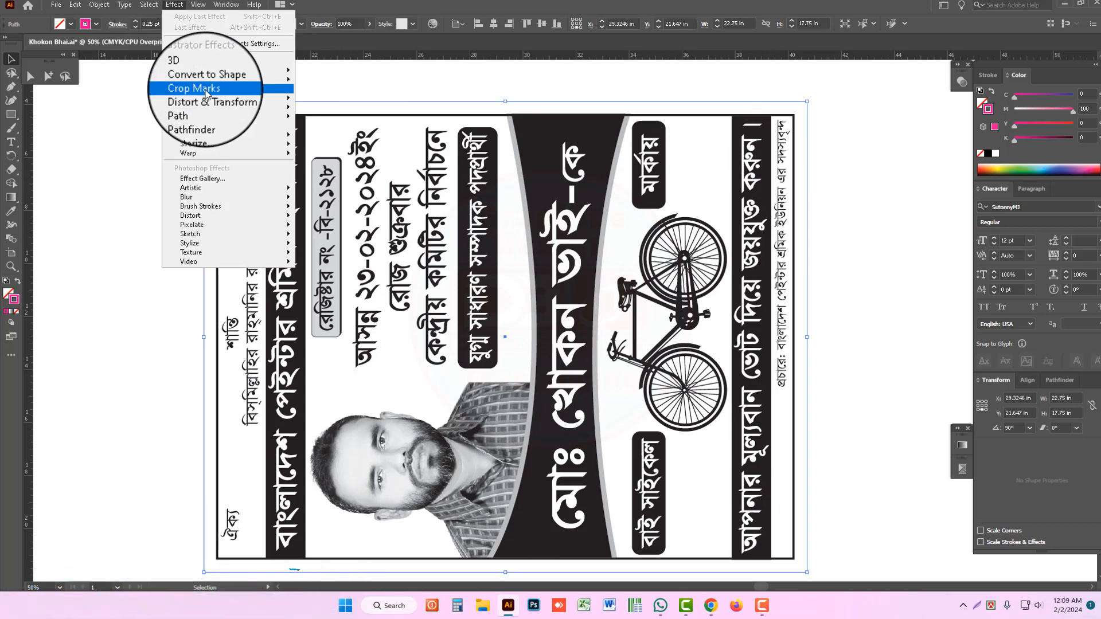
click(198, 89)
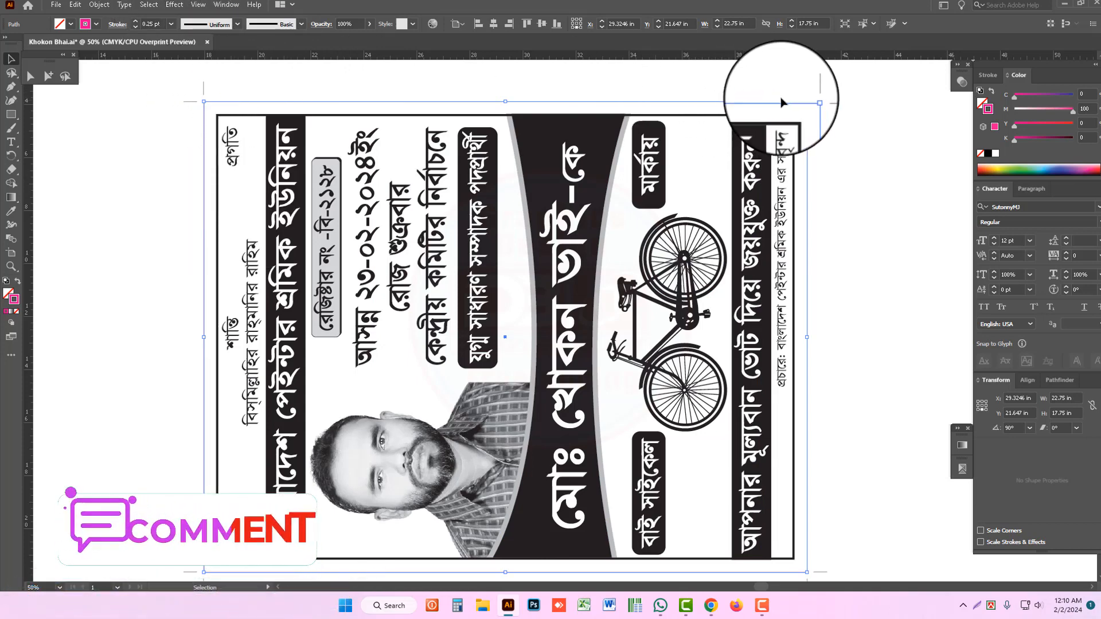
key(ctrl+minus)
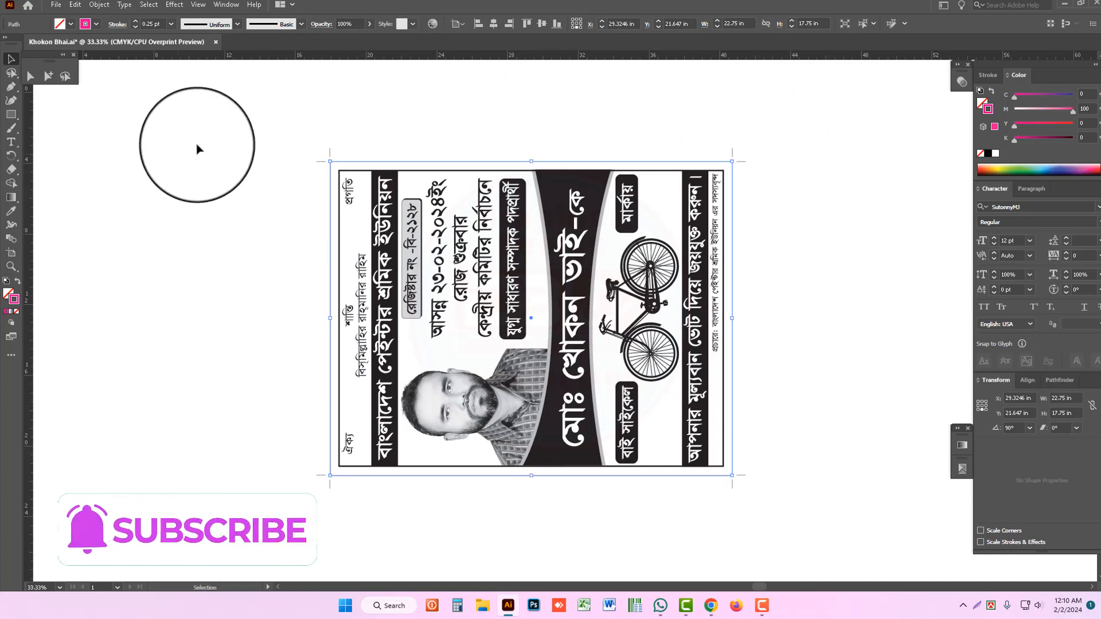
click(99, 5)
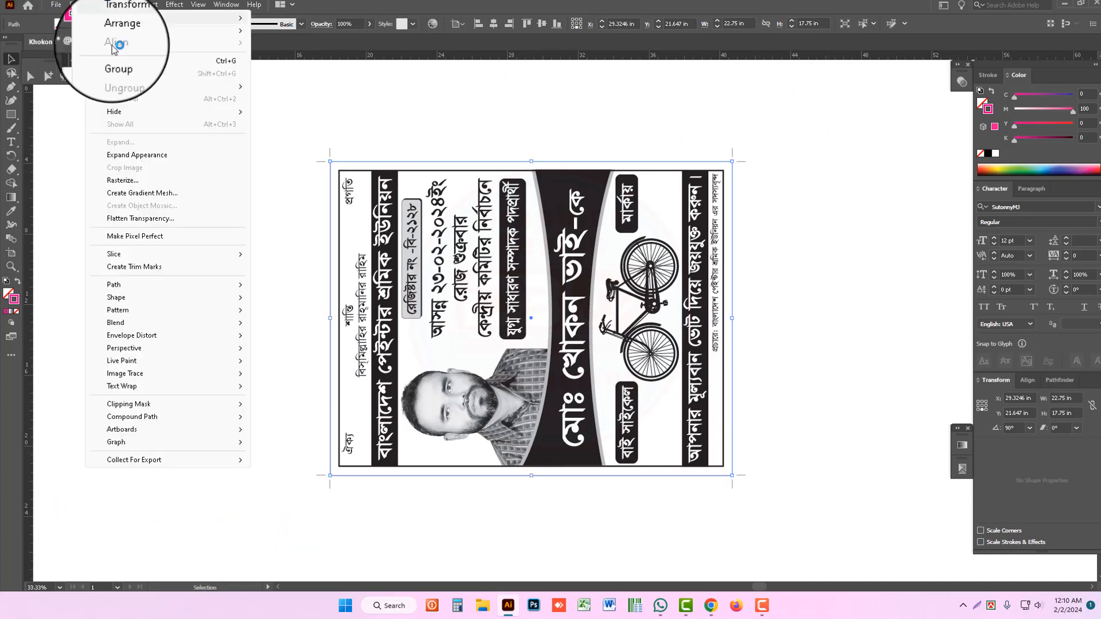
click(129, 151)
Deselect the artwork and set the keyboard increment in the preferences to 17 mm.
click(46, 75)
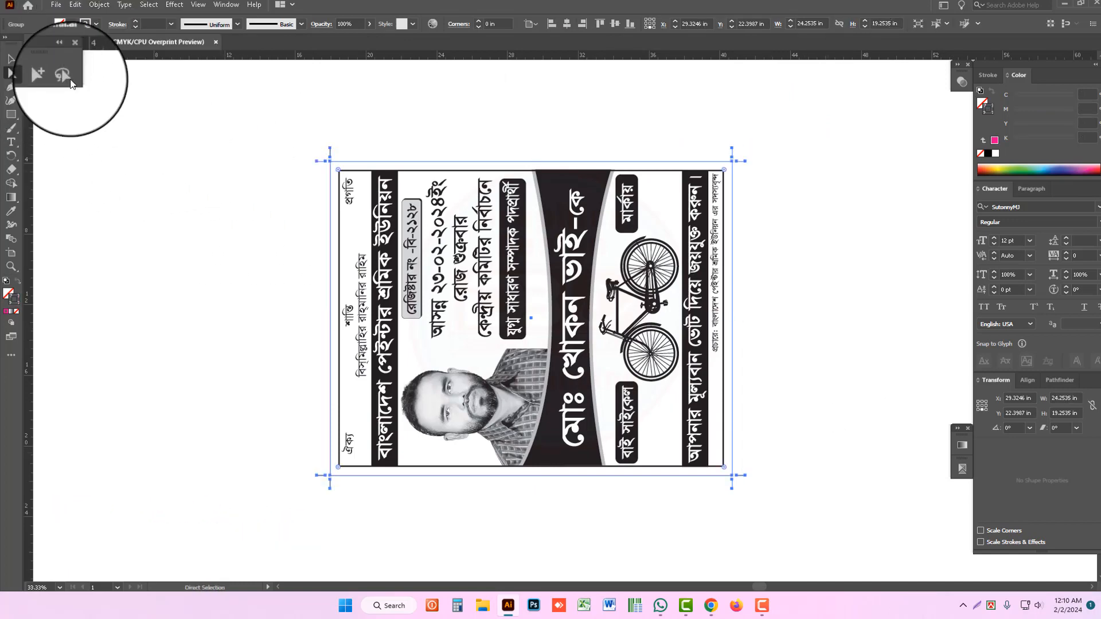
click(277, 103)
key(ctrl+k)
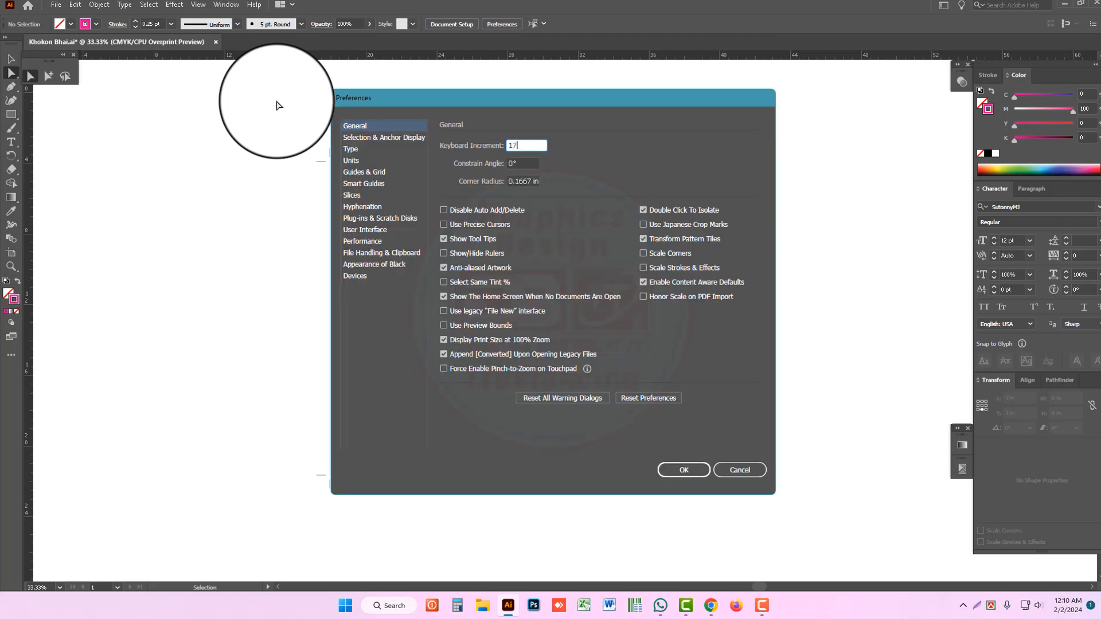
text(17mm)
key(Return)
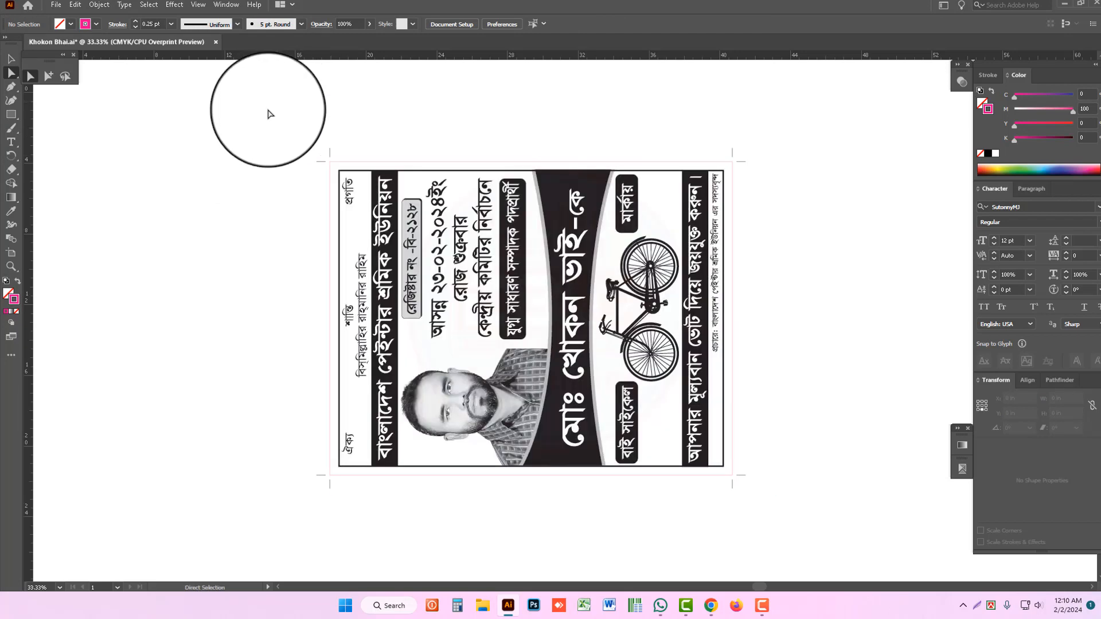
Shorten the crop marks on all four sides by nudging their outer end points 17 mm inward.
drag(236, 109, 769, 154)
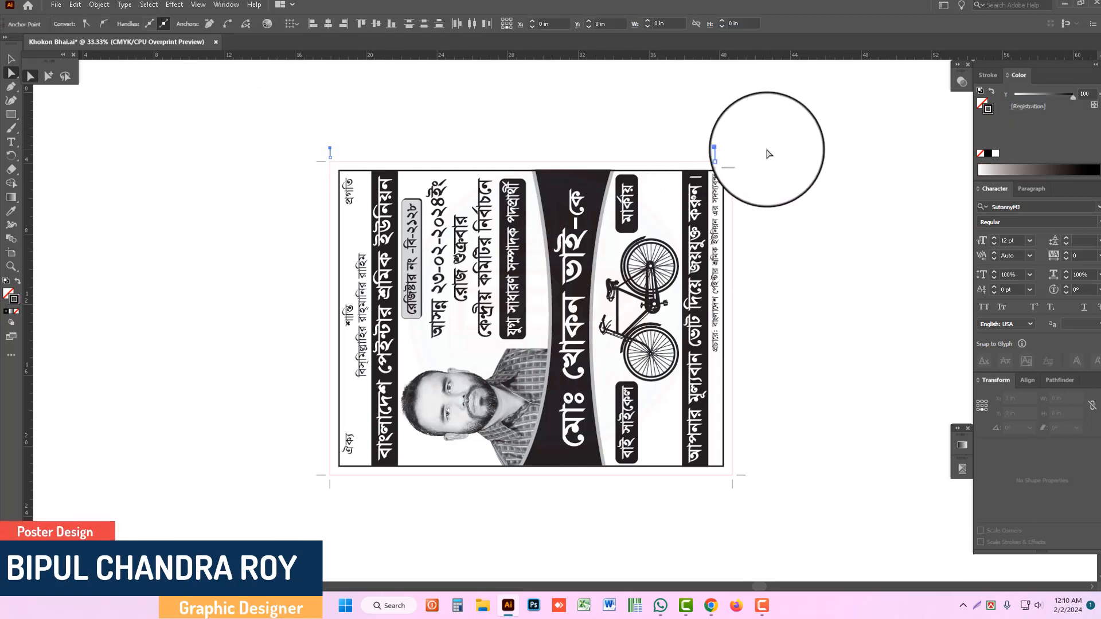
drag(782, 537, 741, 153)
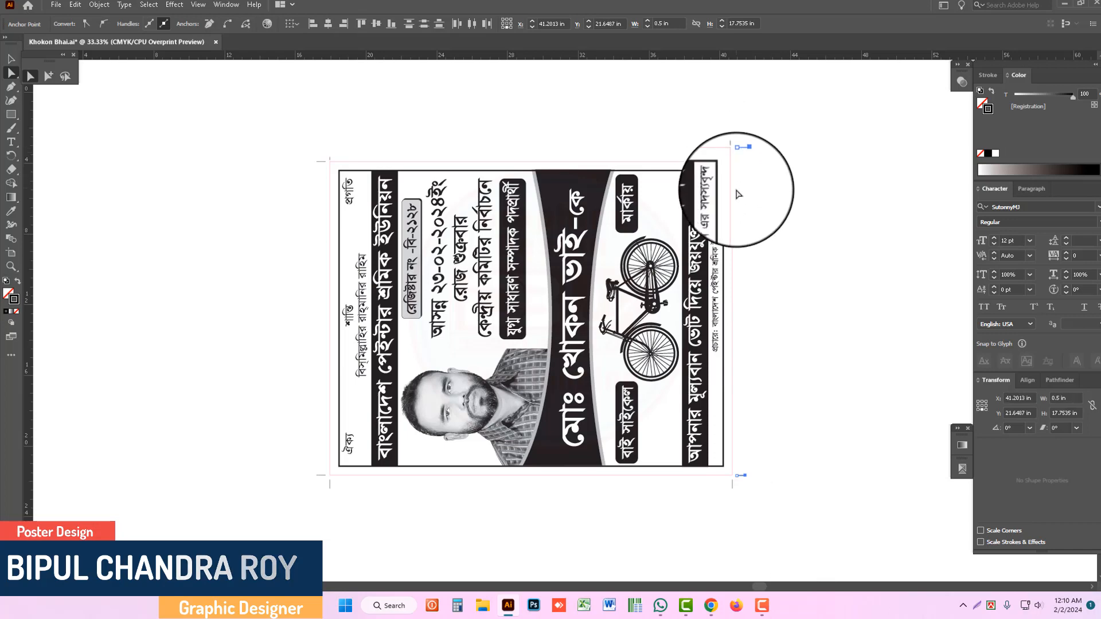
drag(777, 517, 309, 491)
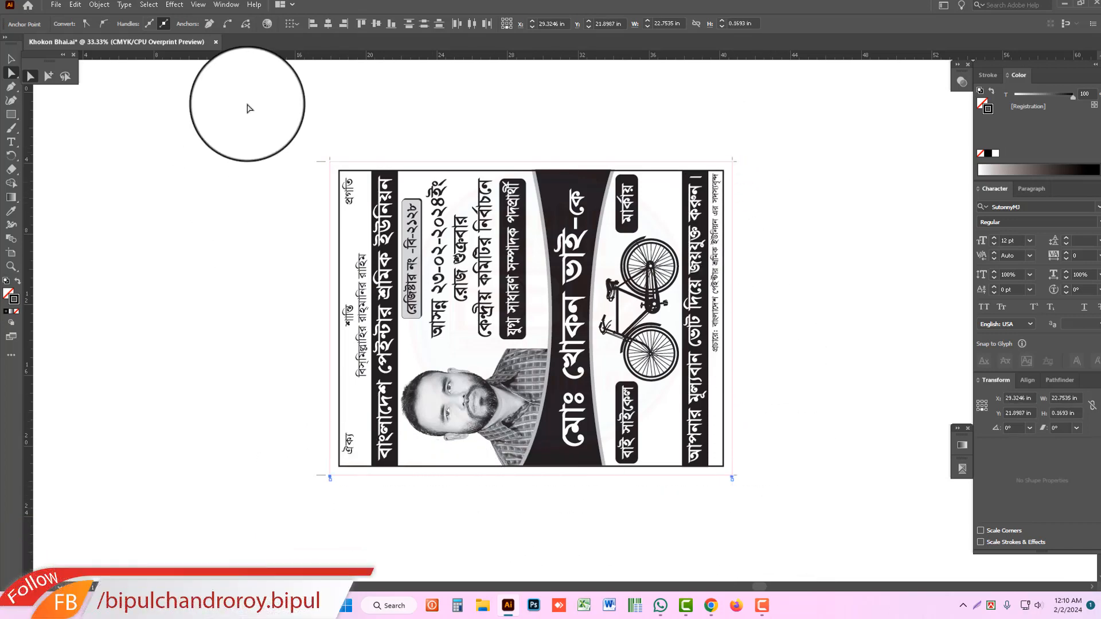
drag(255, 106, 320, 500)
key(shift+Right)
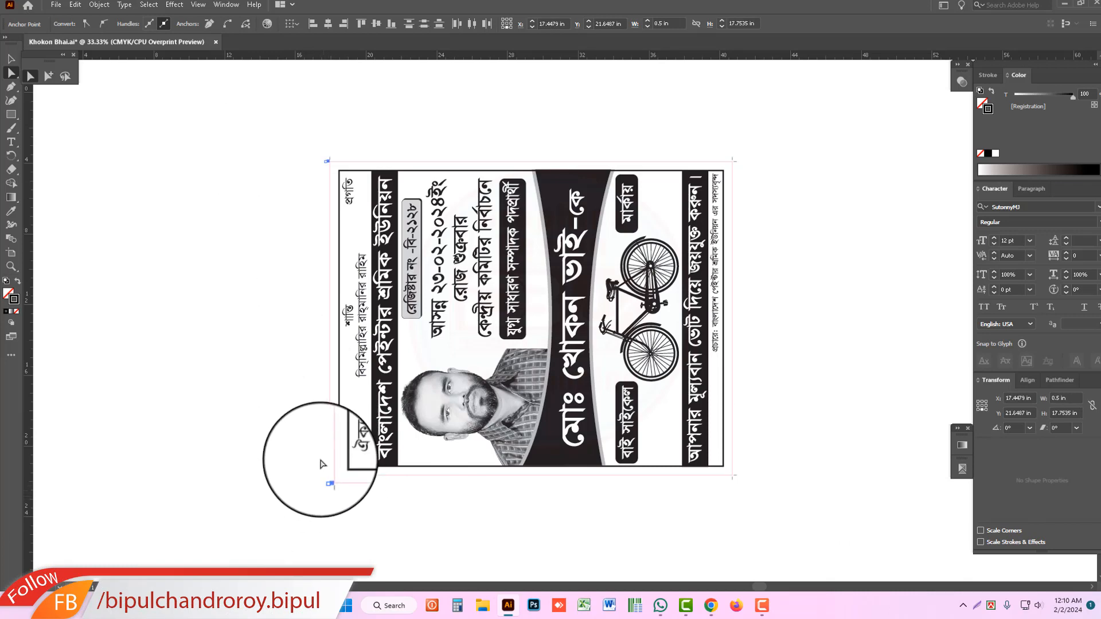
click(250, 302)
Check the shortened corner crop marks up close and convert the magenta page outline back into a guide.
drag(322, 127, 469, 269)
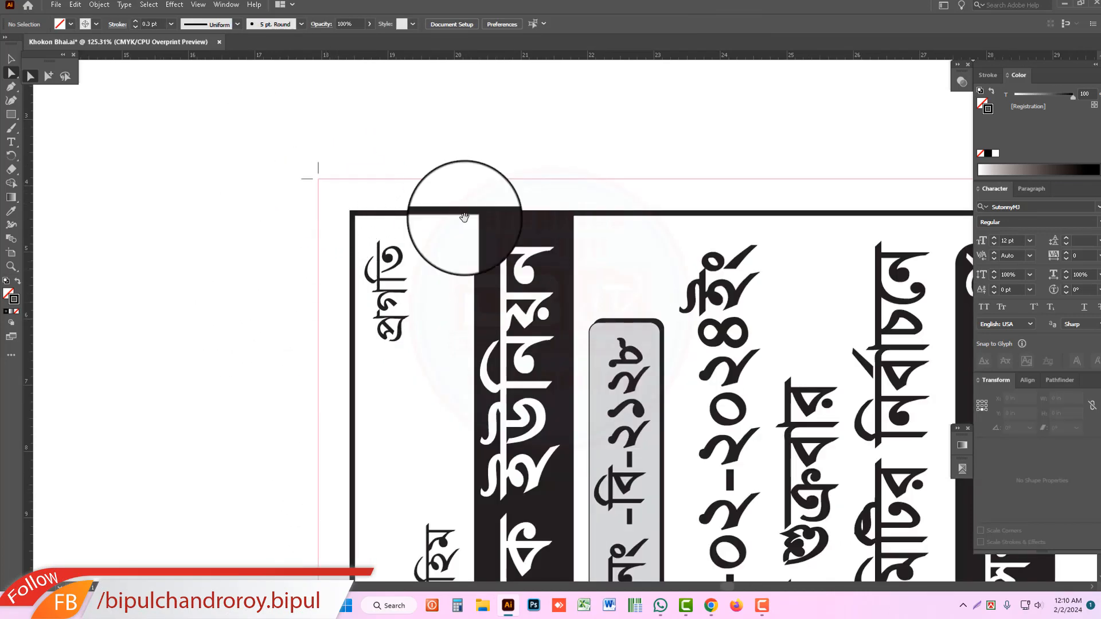
ctrl+alt+click(683, 378)
ctrl+alt+click(683, 379)
click(48, 73)
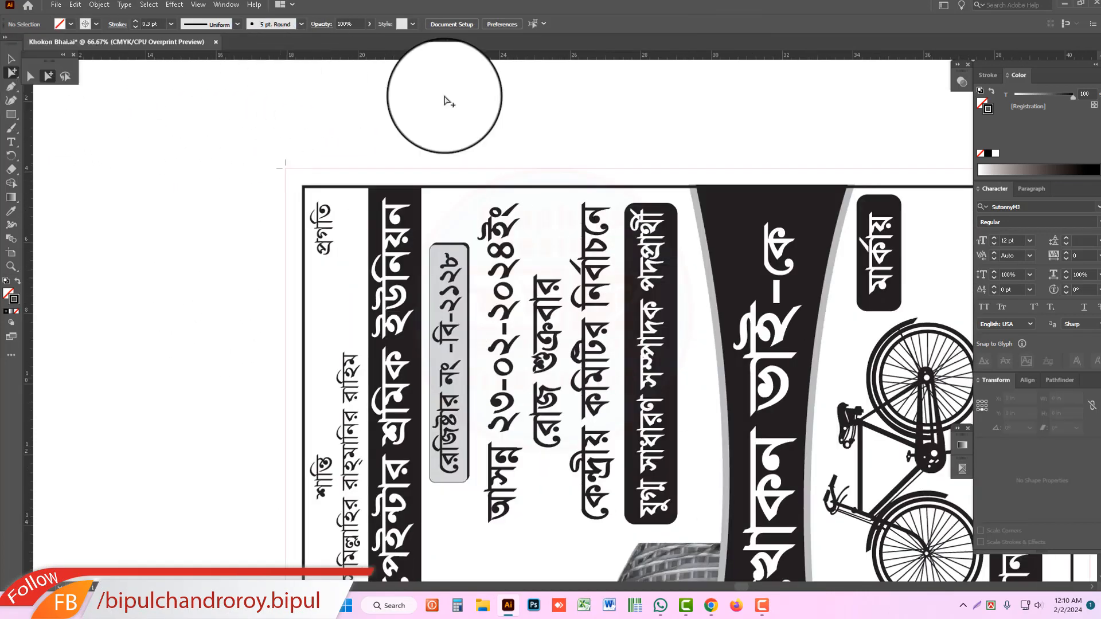
click(498, 173)
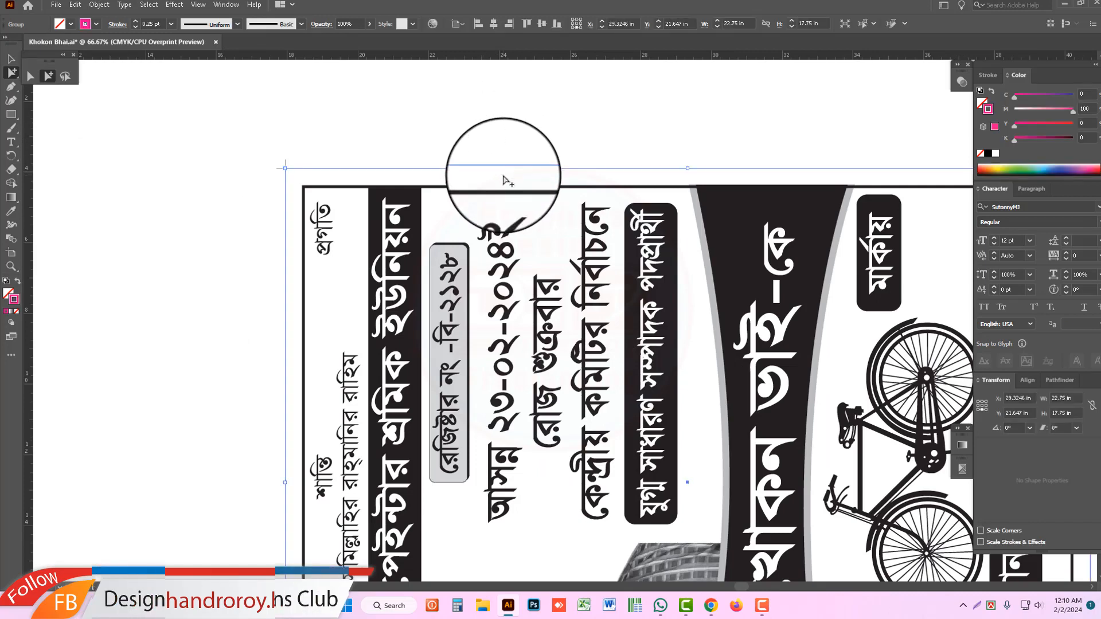
right_click(516, 148)
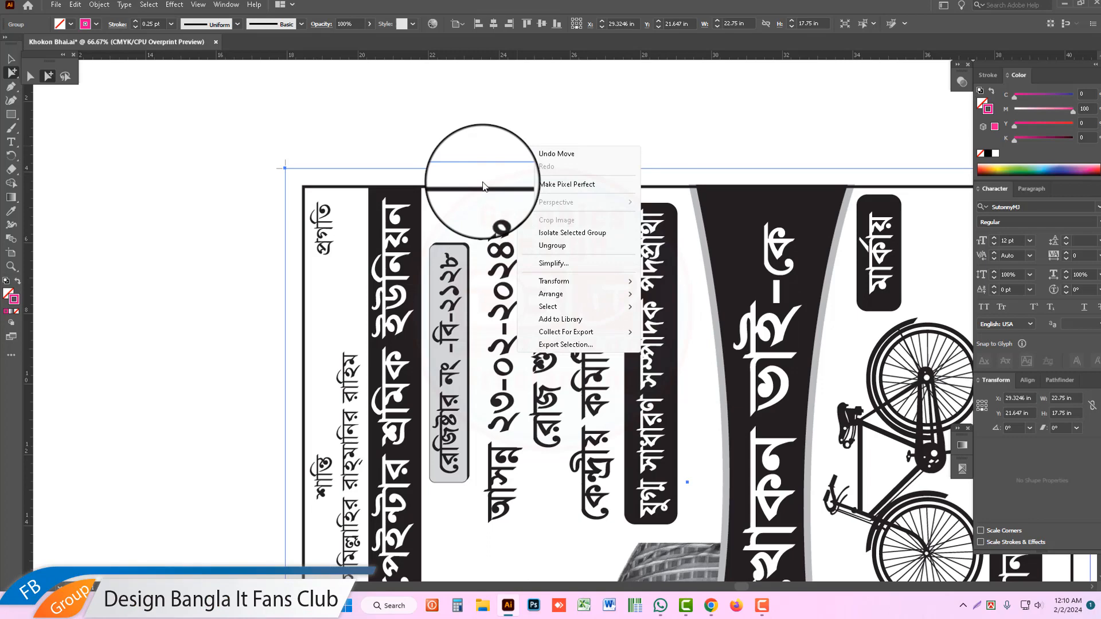
click(455, 147)
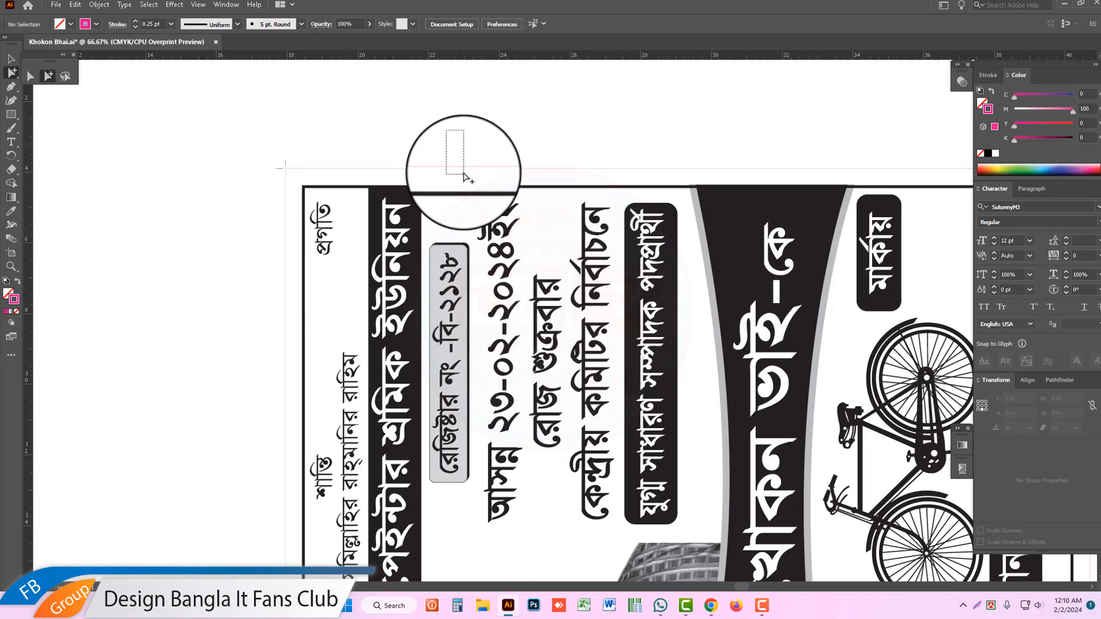
key(ctrl+minus)
key(ctrl+minus)
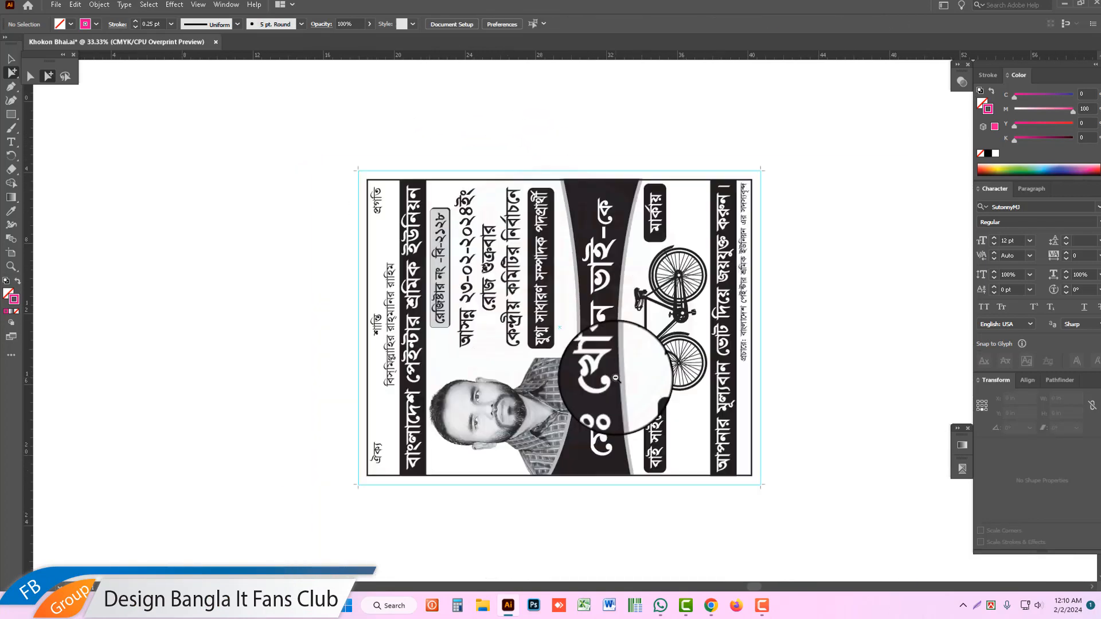
drag(616, 378, 544, 335)
click(10, 59)
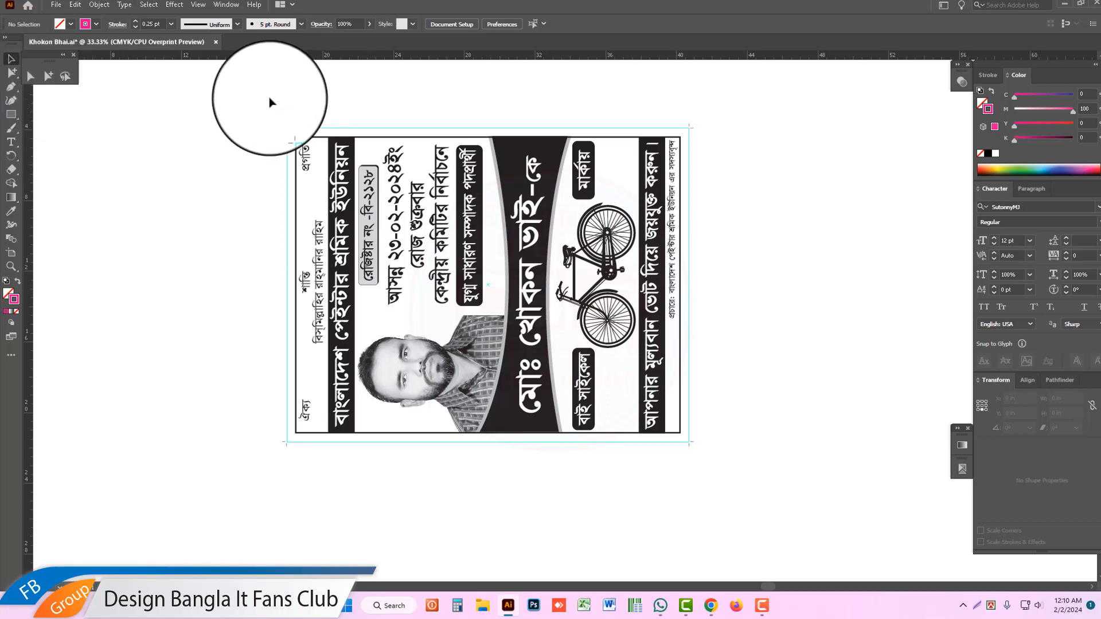
Group the rotated poster with its crop marks, and open the Registration Mark file from the desktop.
drag(270, 102, 742, 476)
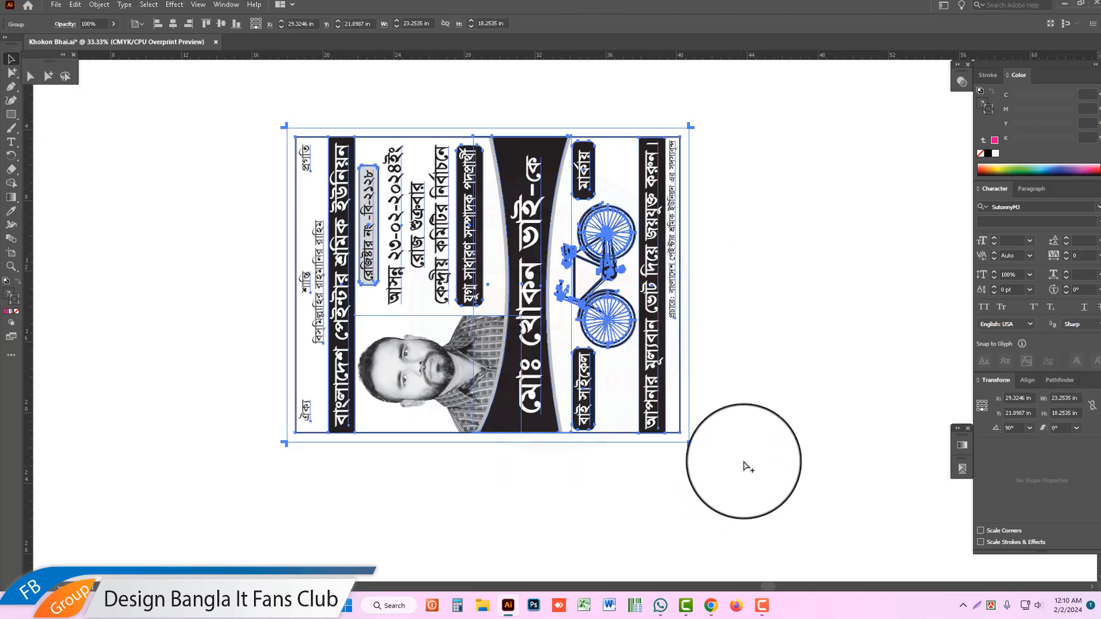
click(1065, 3)
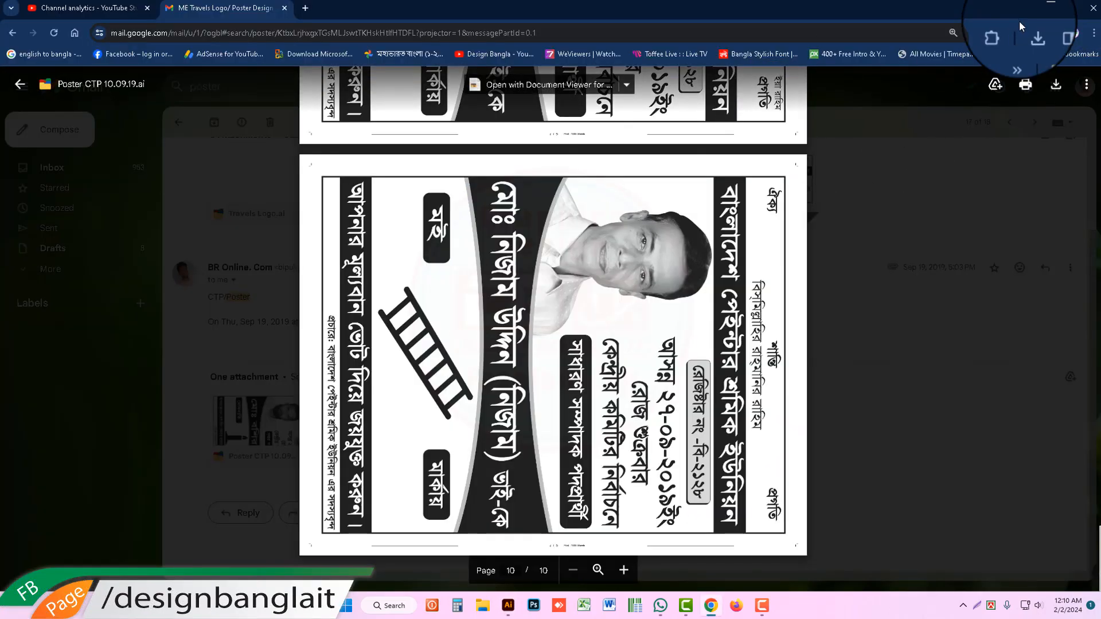
click(1040, 13)
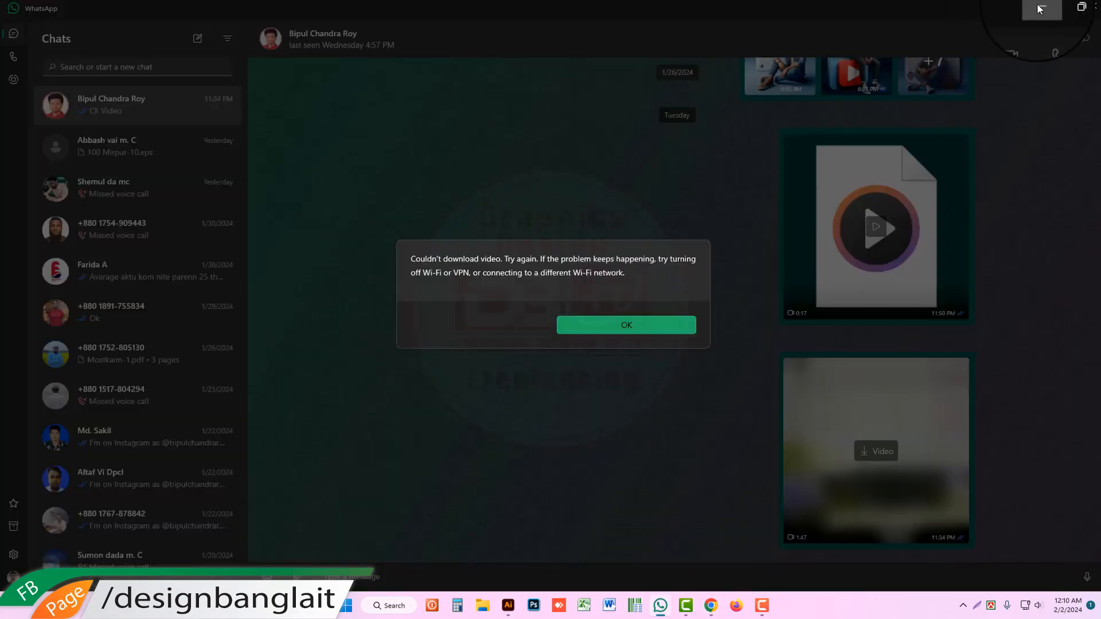
click(1040, 9)
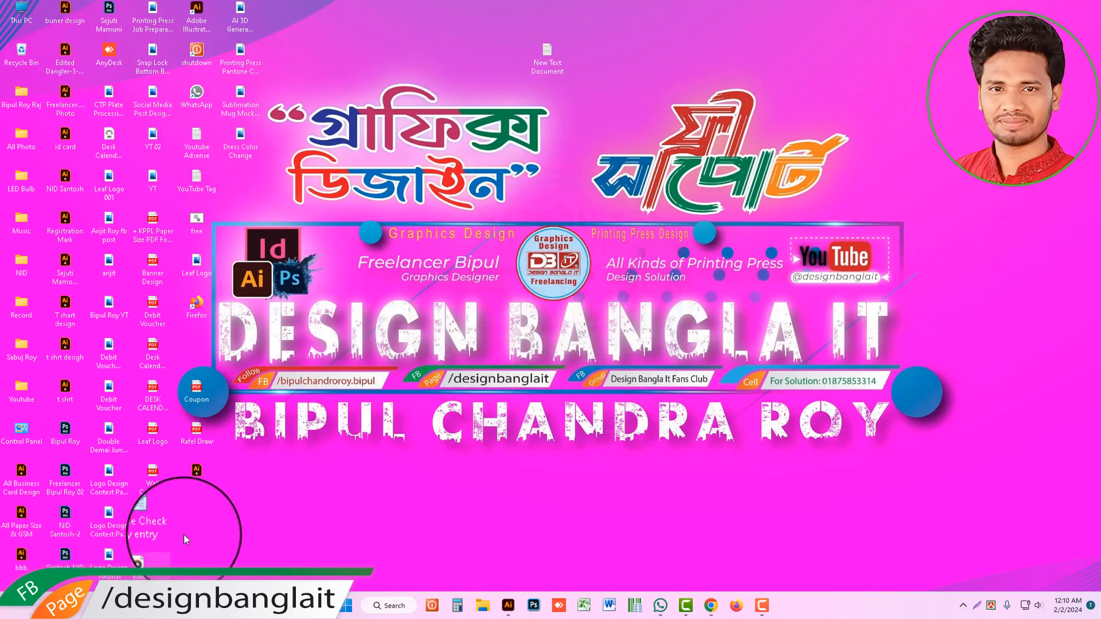
drag(63, 223, 535, 493)
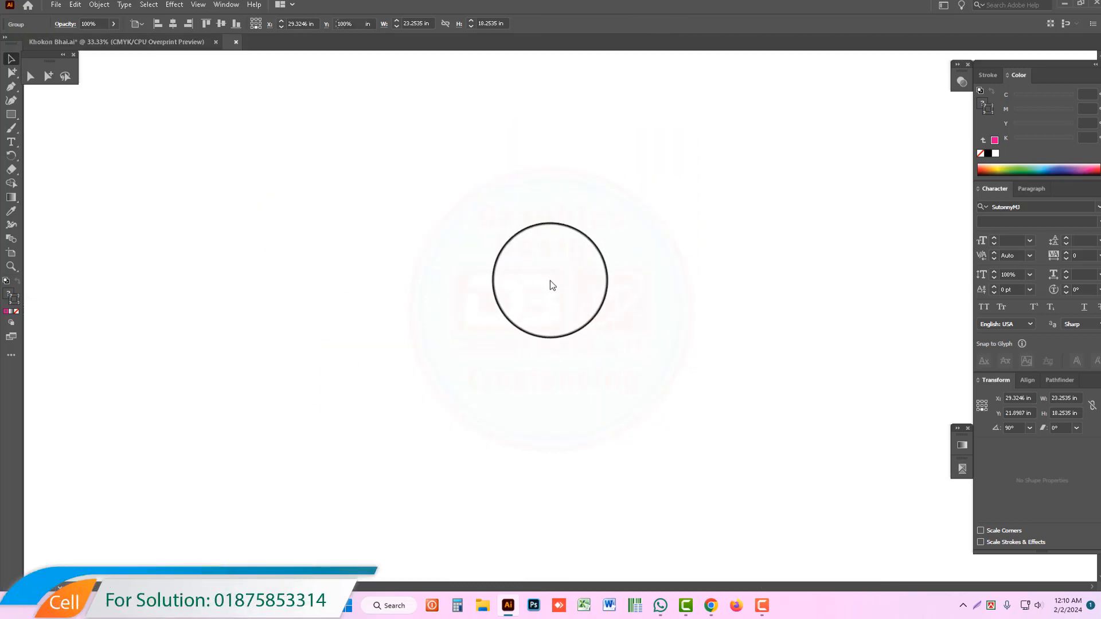
Select and copy the registration line with its colour patches beneath the "CTP DD 0 Plate" heading.
drag(441, 351, 439, 347)
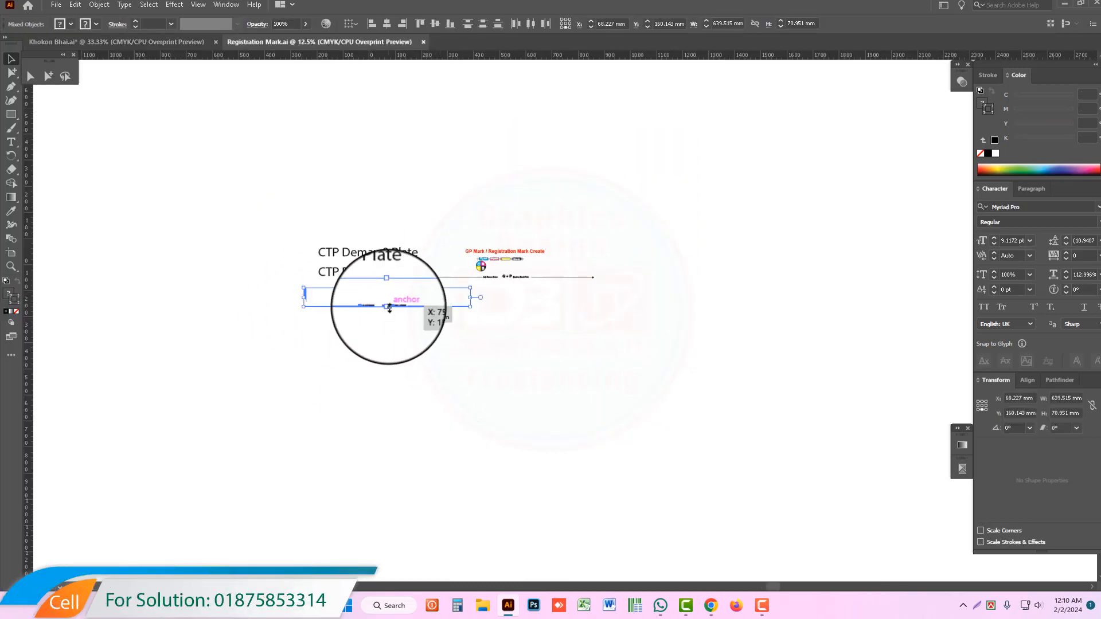
drag(398, 311, 215, 51)
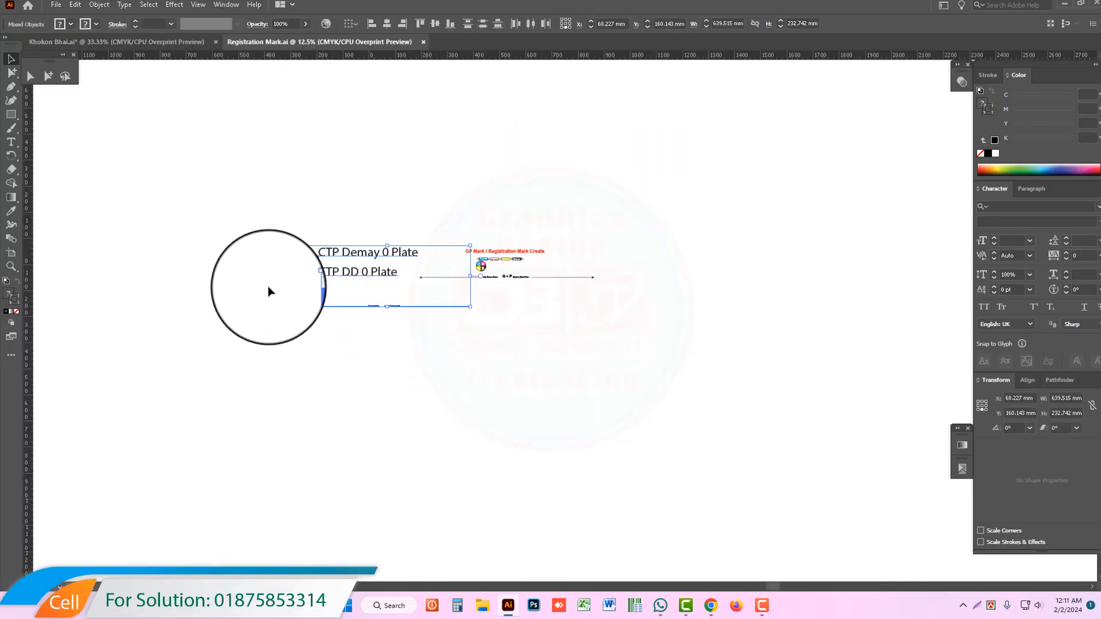
drag(269, 287, 395, 308)
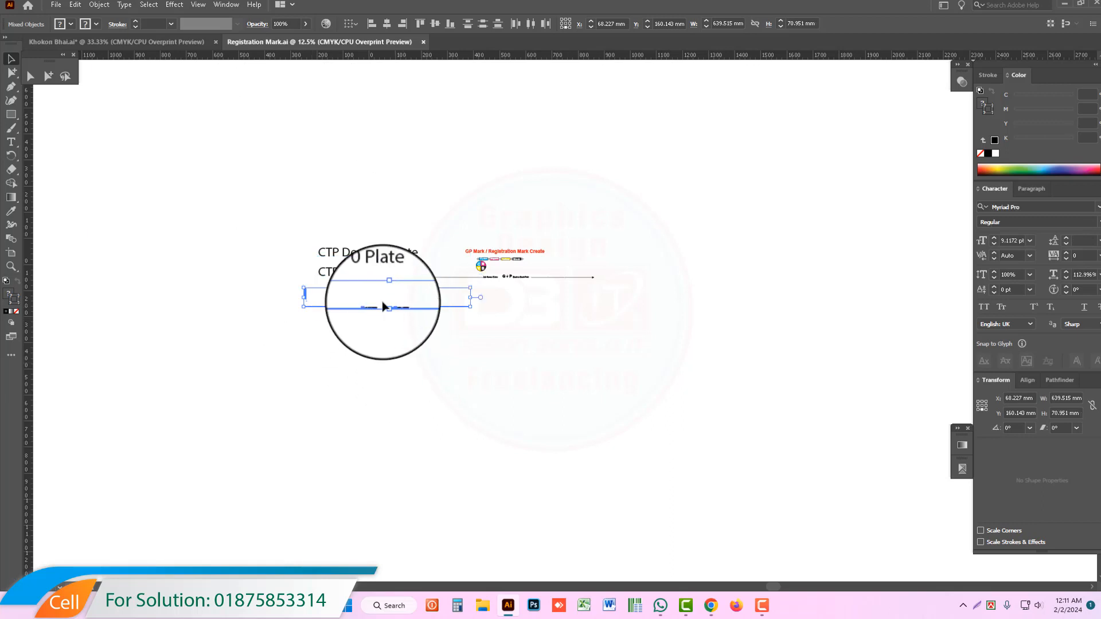
click(293, 303)
scroll(561, 362, up, 3)
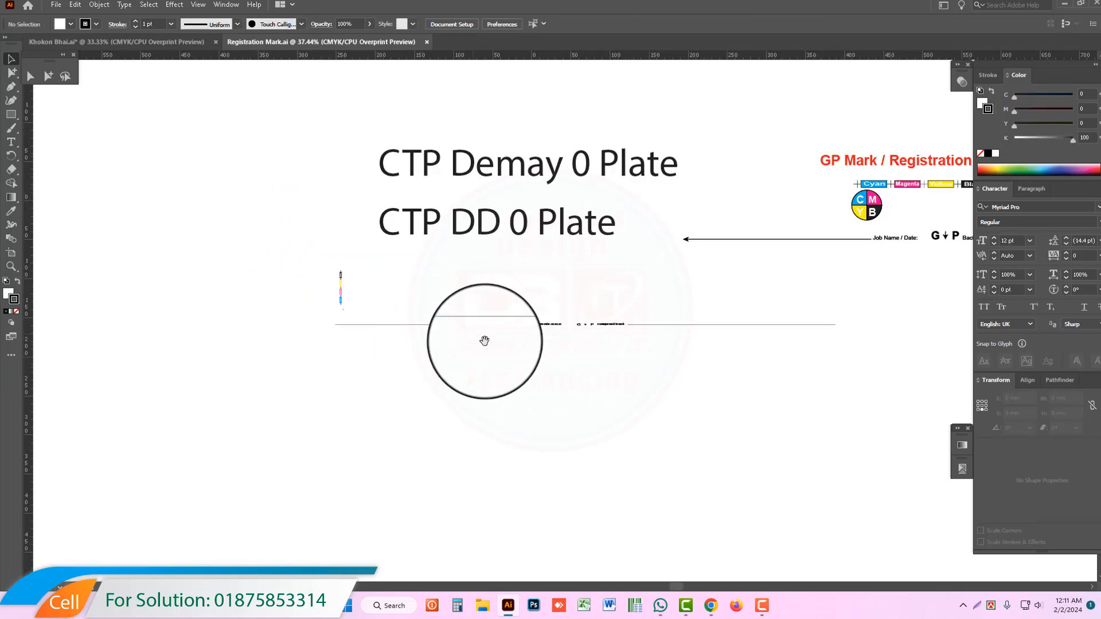
drag(627, 355, 264, 285)
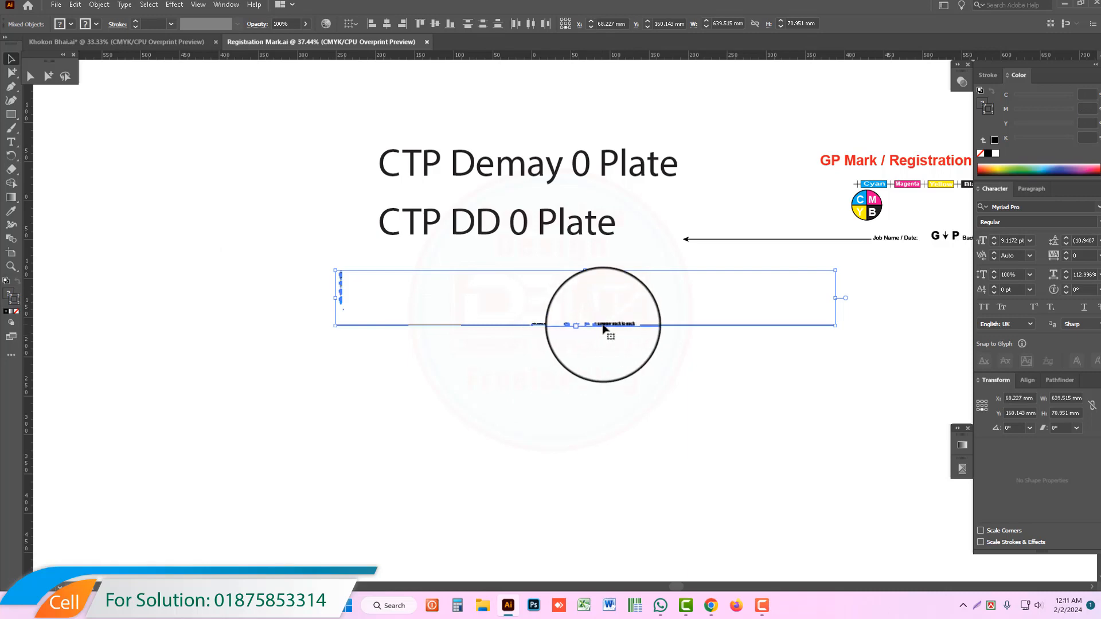
Paste the registration line and colour patches into the poster document and position them just below the poster.
click(195, 44)
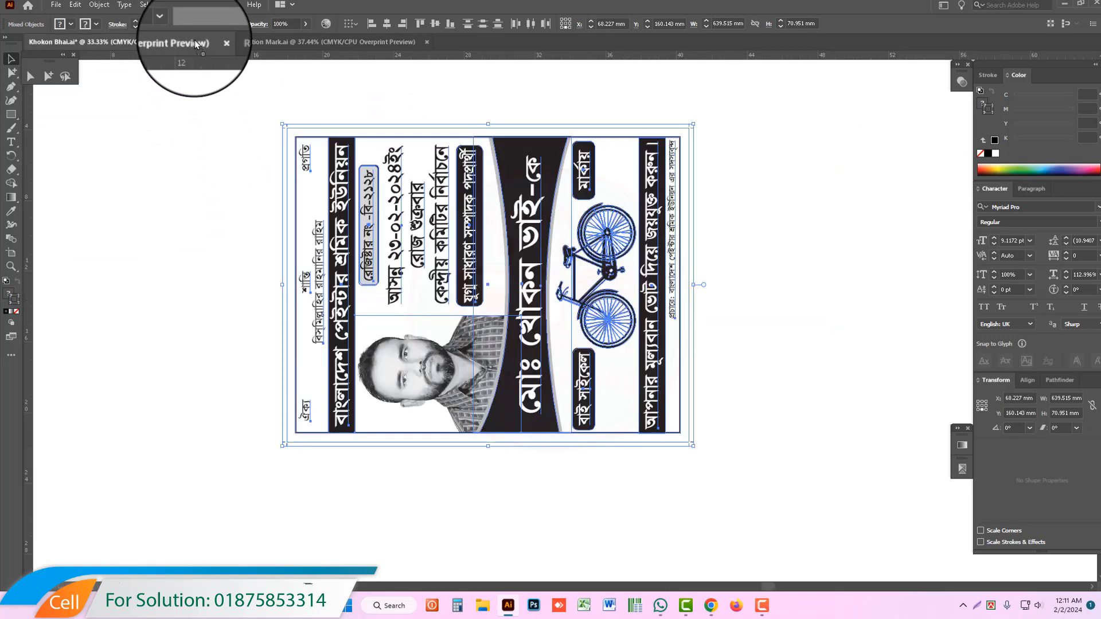
click(437, 470)
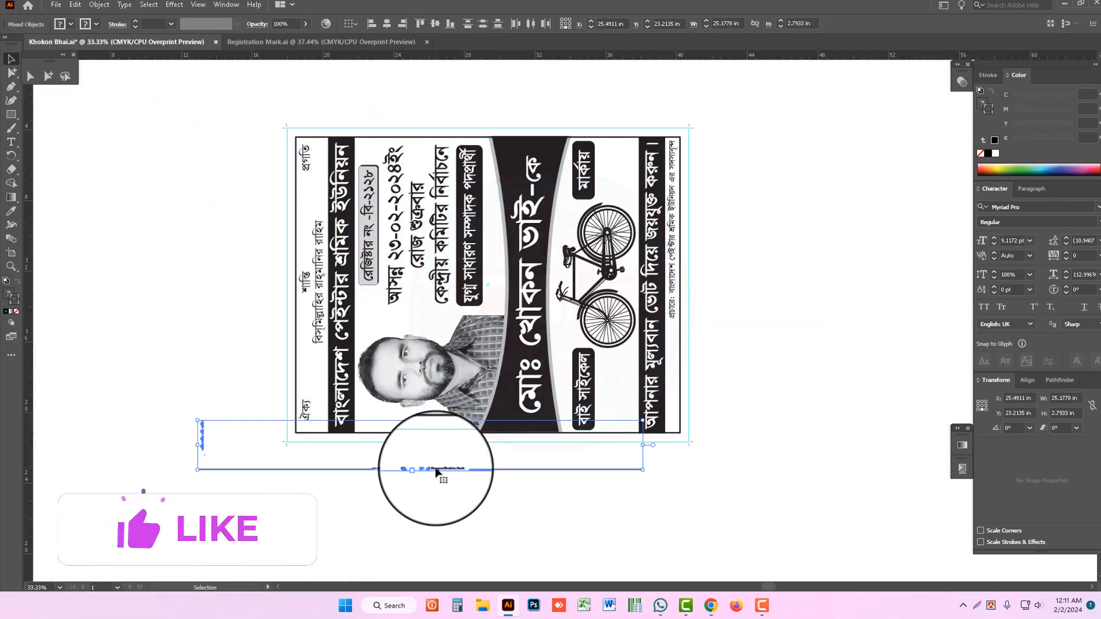
drag(437, 471, 493, 470)
click(375, 450)
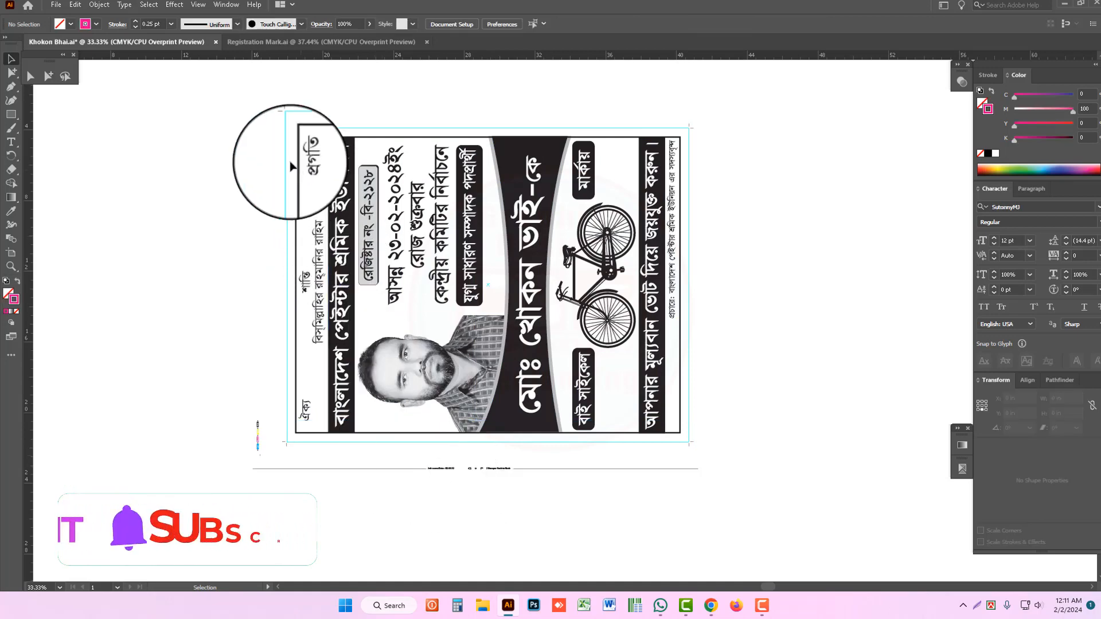
Place a vertical guide at the poster's centre and snap the arrow between G and P to its crossing with the lower page guide.
click(324, 172)
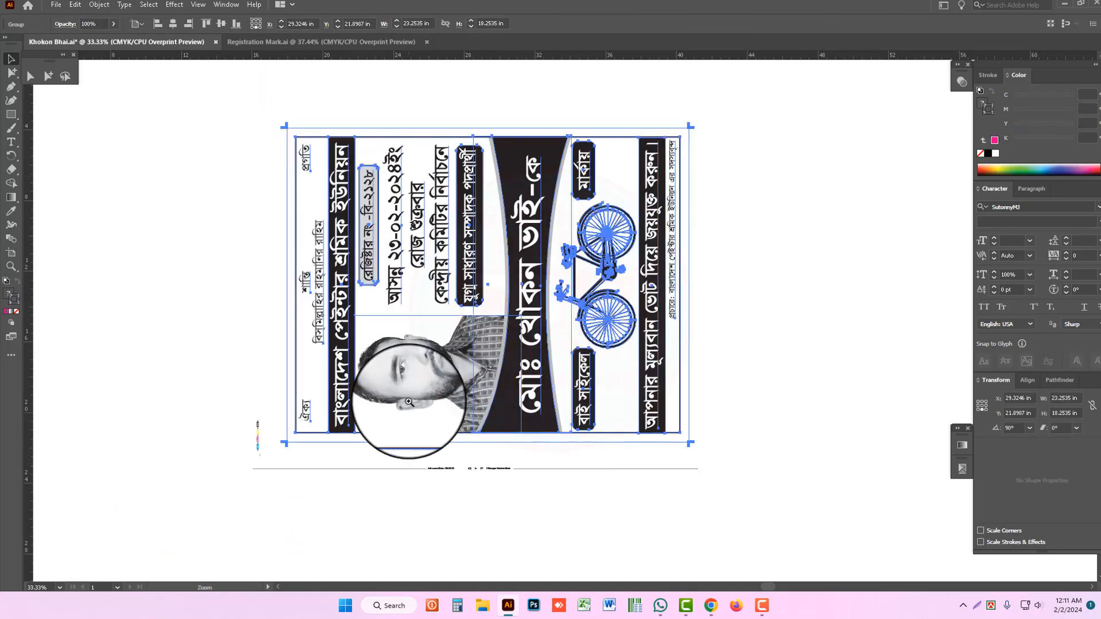
drag(409, 403, 568, 485)
drag(32, 354, 523, 307)
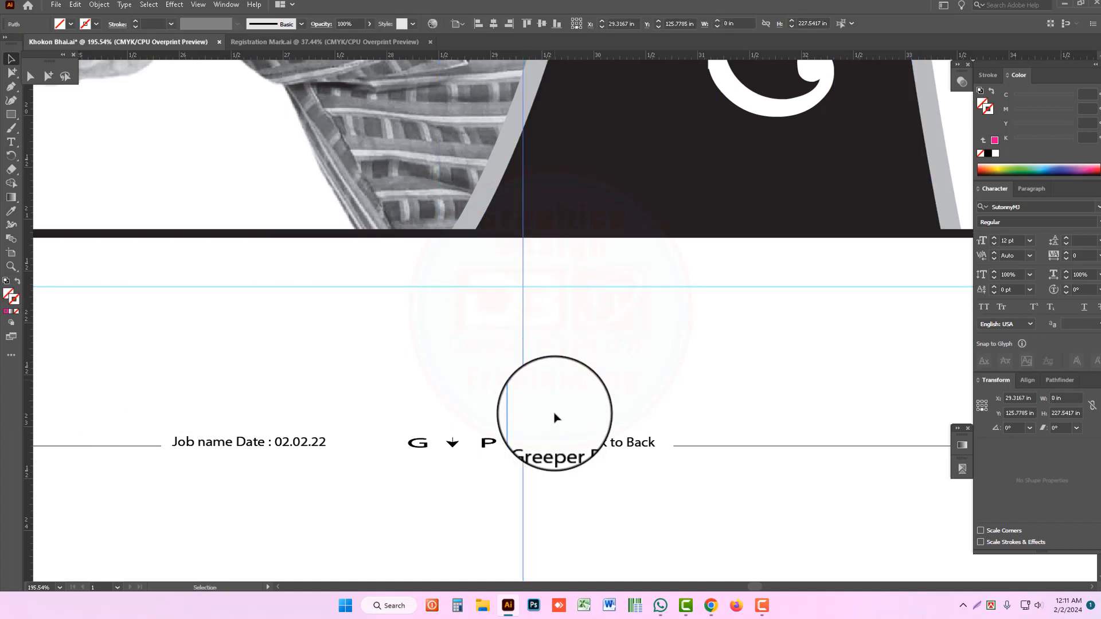
drag(451, 442, 523, 293)
scroll(563, 320, up, 6)
drag(534, 354, 528, 340)
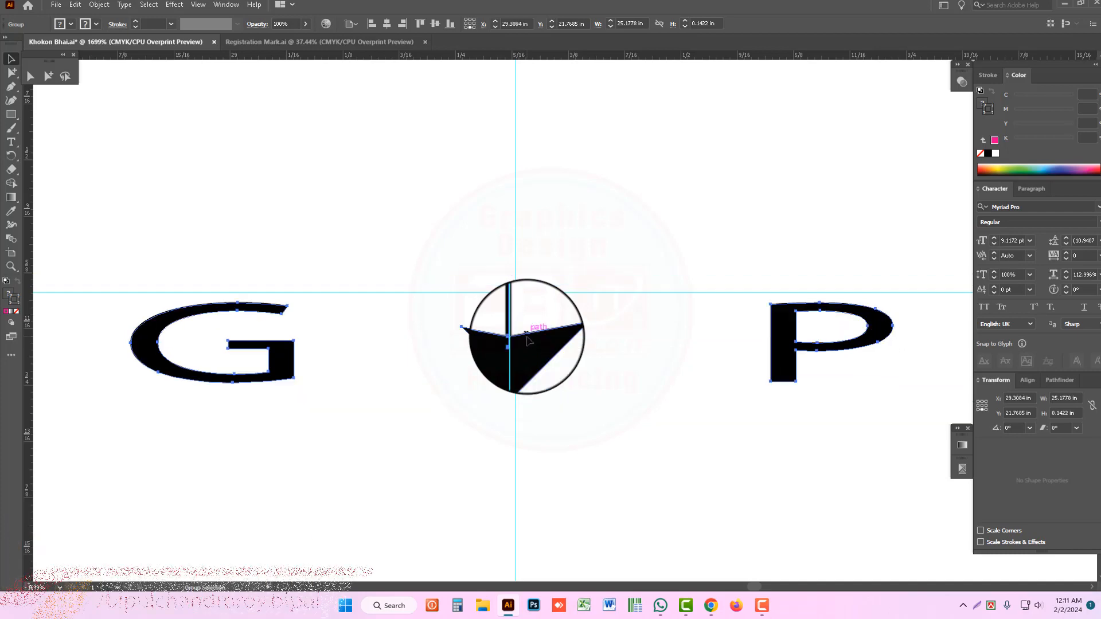
Reduce the keyboard increment in the preferences and nudge the registration line about 0.12 in down from the page guide.
scroll(528, 340, down, 10)
drag(651, 356, 442, 270)
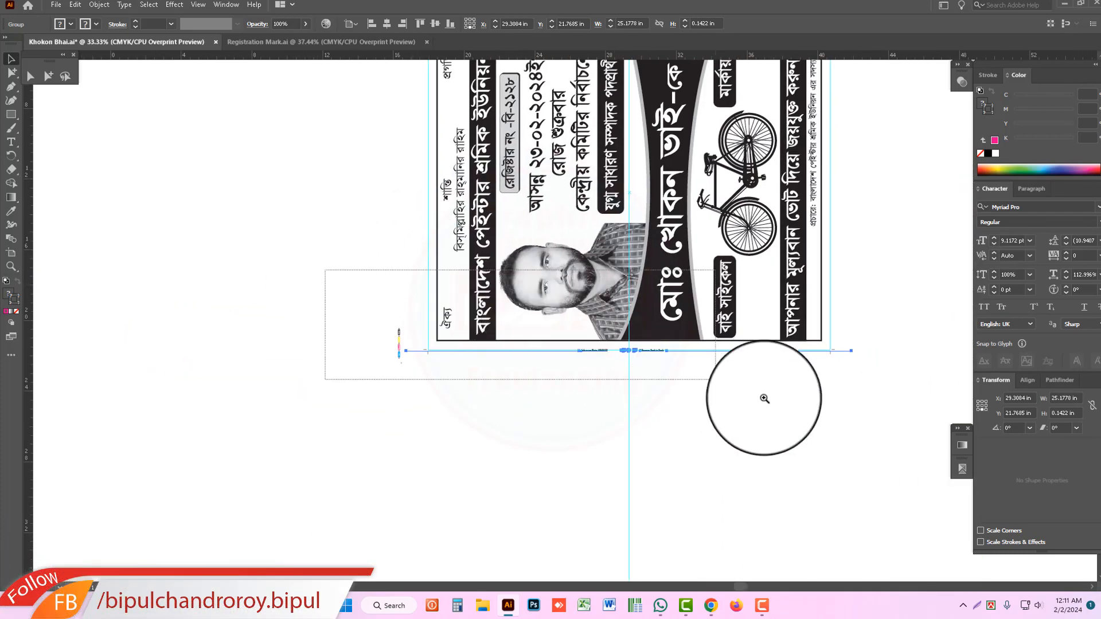
scroll(668, 411, up, 3)
key(ctrl+k)
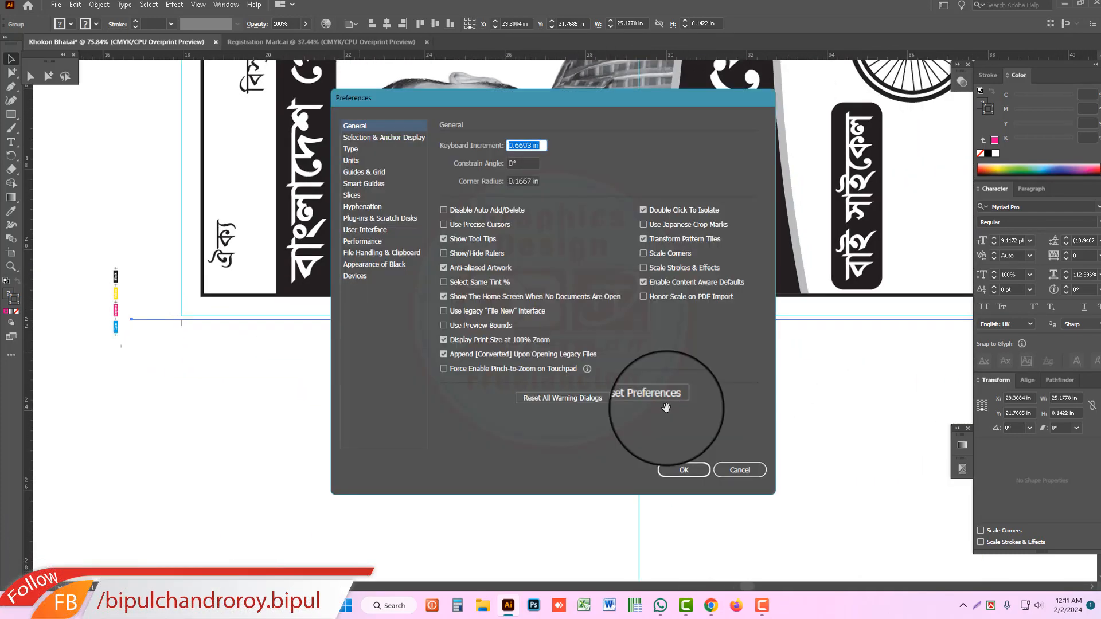
key(Return)
key(Down)
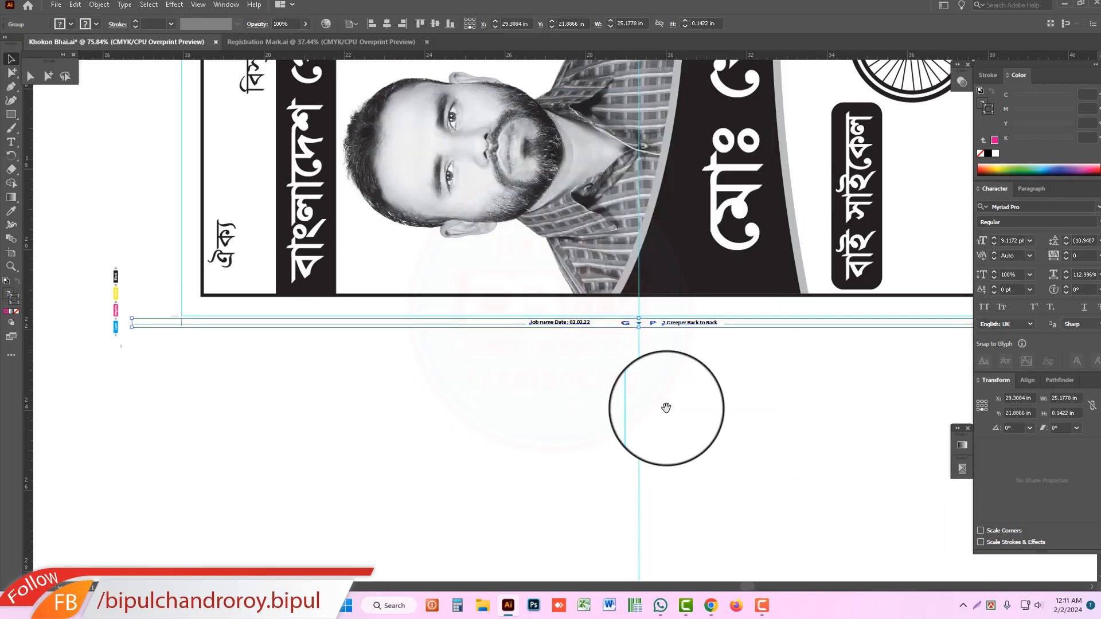
Change the job name and date label on the registration line to "Poster Print Date : 02.02.2024".
key(z)
drag(552, 280, 718, 372)
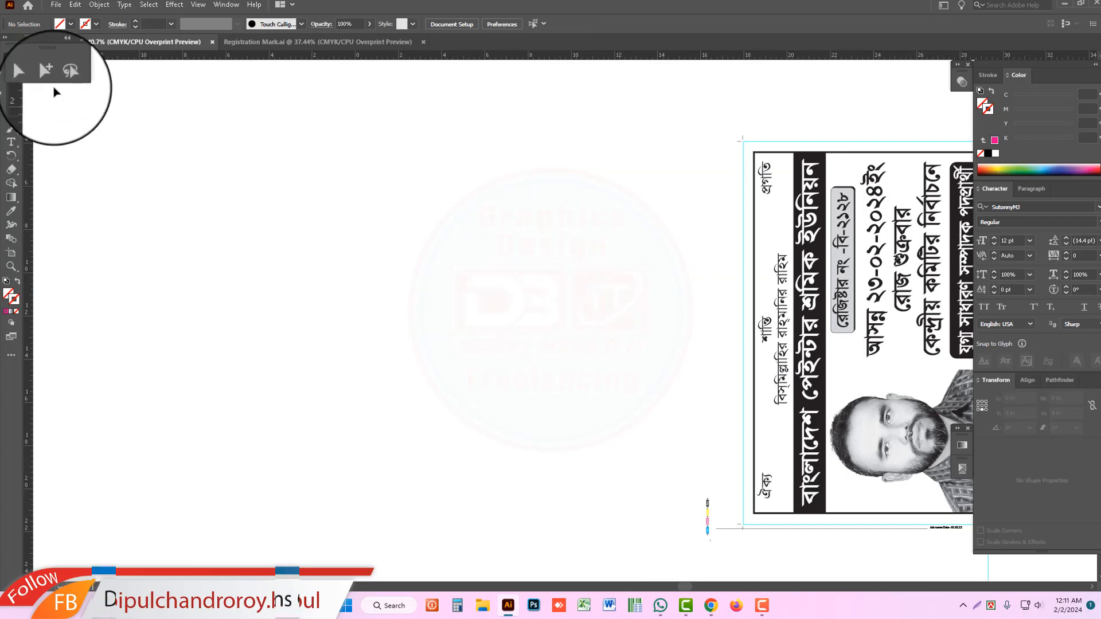
click(49, 78)
drag(706, 401, 291, 118)
scroll(528, 247, up, 5)
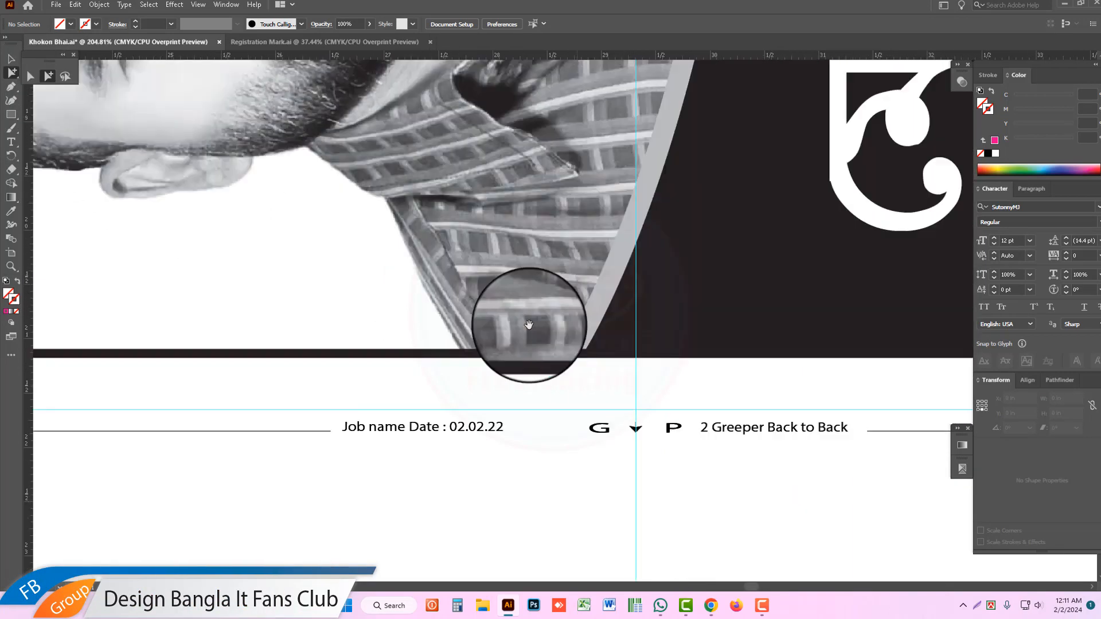
key(t)
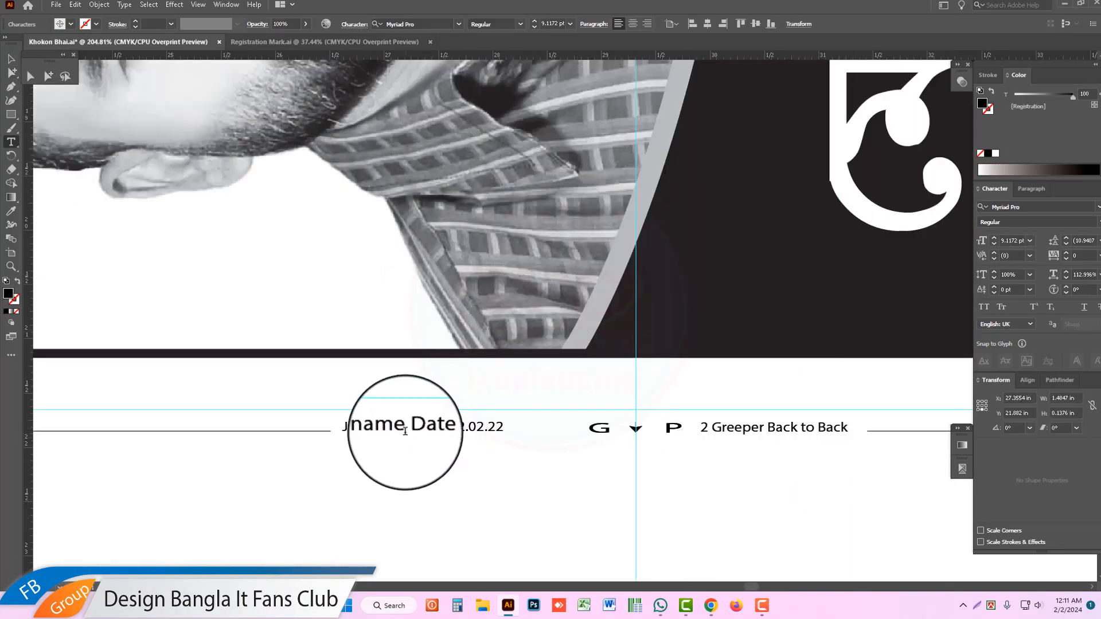
drag(406, 429, 339, 411)
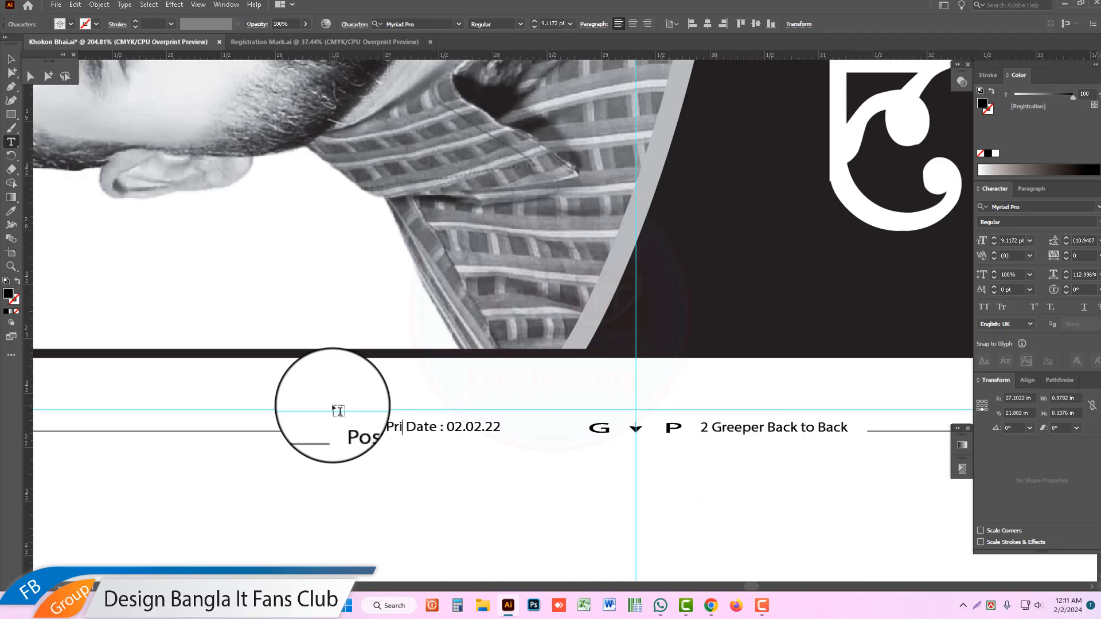
drag(515, 428, 459, 427)
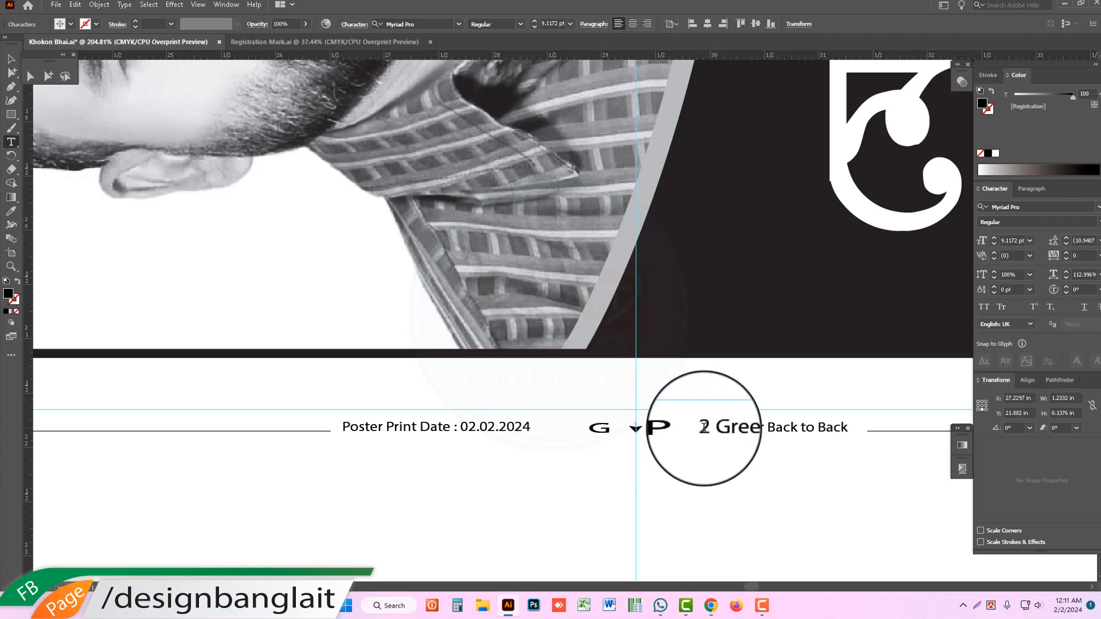
Replace the "2 Greeper Back to Back" label with "One Side Print" and deselect the text.
drag(704, 428, 842, 445)
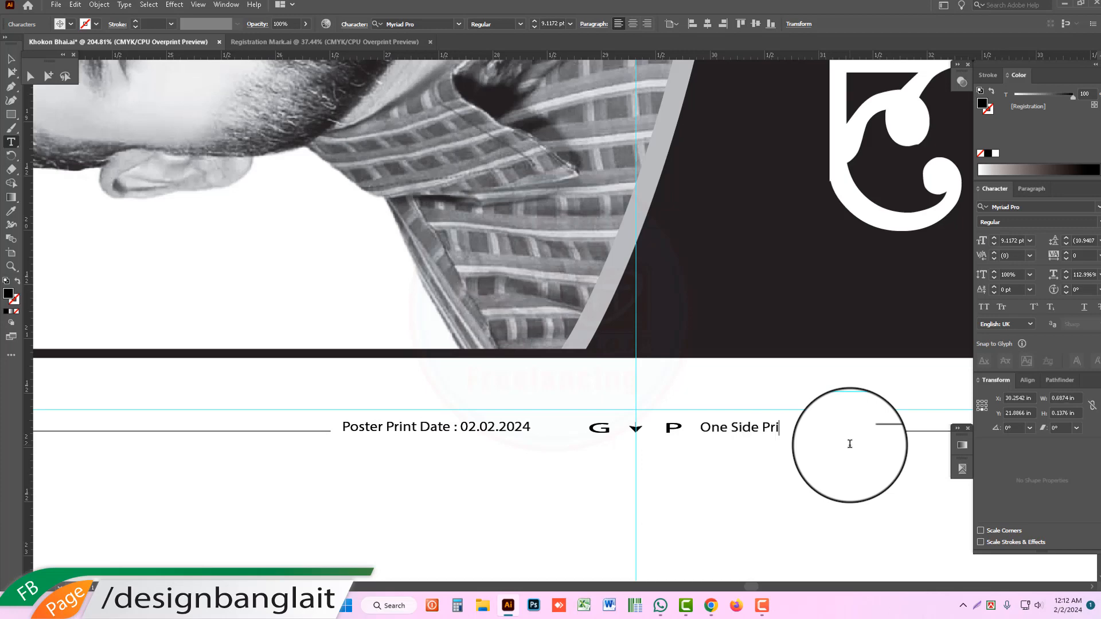
key(Escape)
click(762, 468)
Shorten both horizontal registration lines by moving their outer end points inward, inside the poster's lower corner crop marks.
key(ctrl+minus)
key(ctrl+minus)
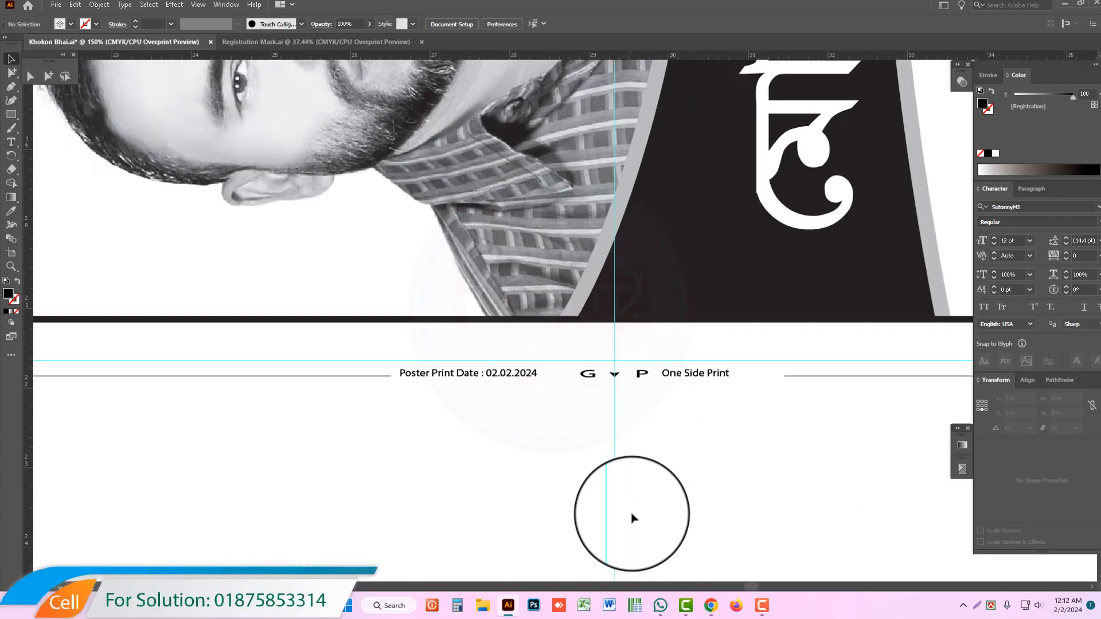
drag(631, 517, 576, 531)
key(ctrl+minus)
key(ctrl+minus)
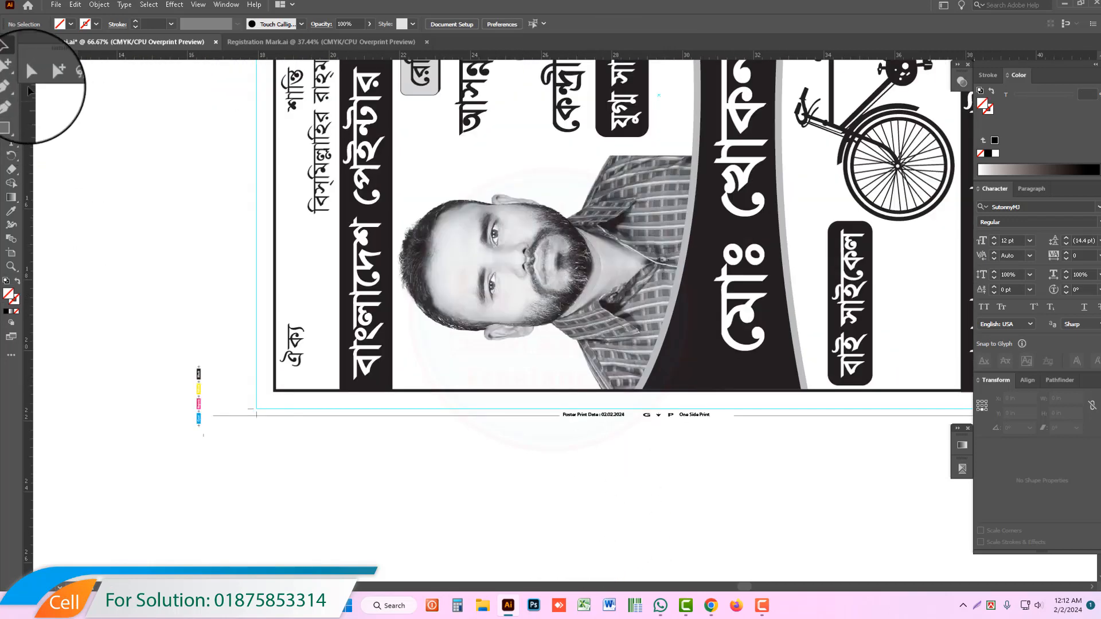
click(49, 76)
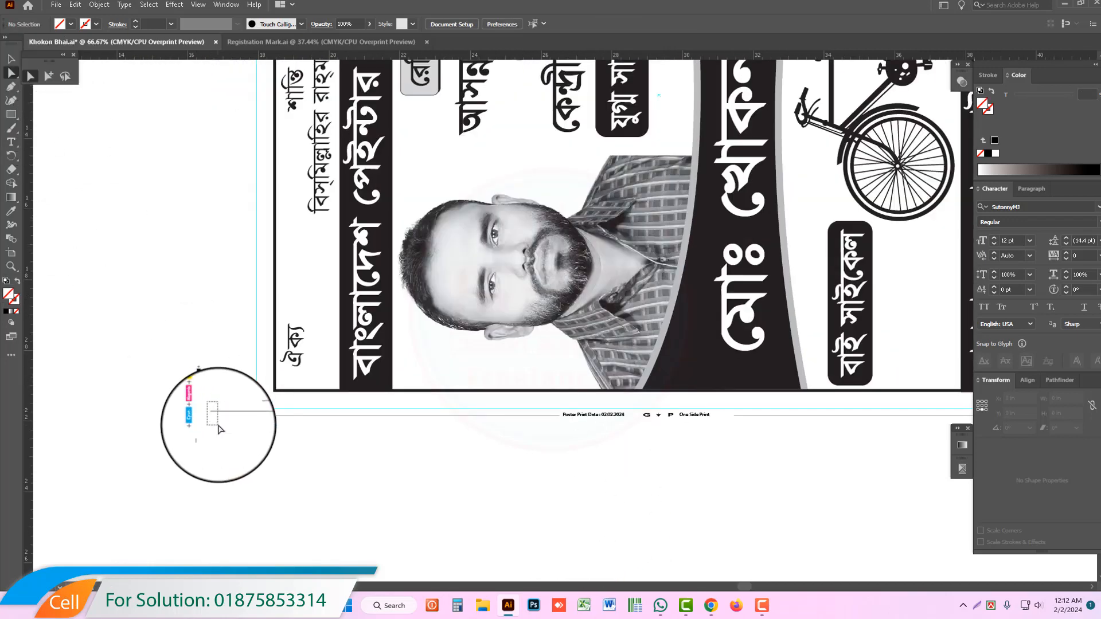
drag(218, 429, 216, 424)
drag(262, 427, 310, 427)
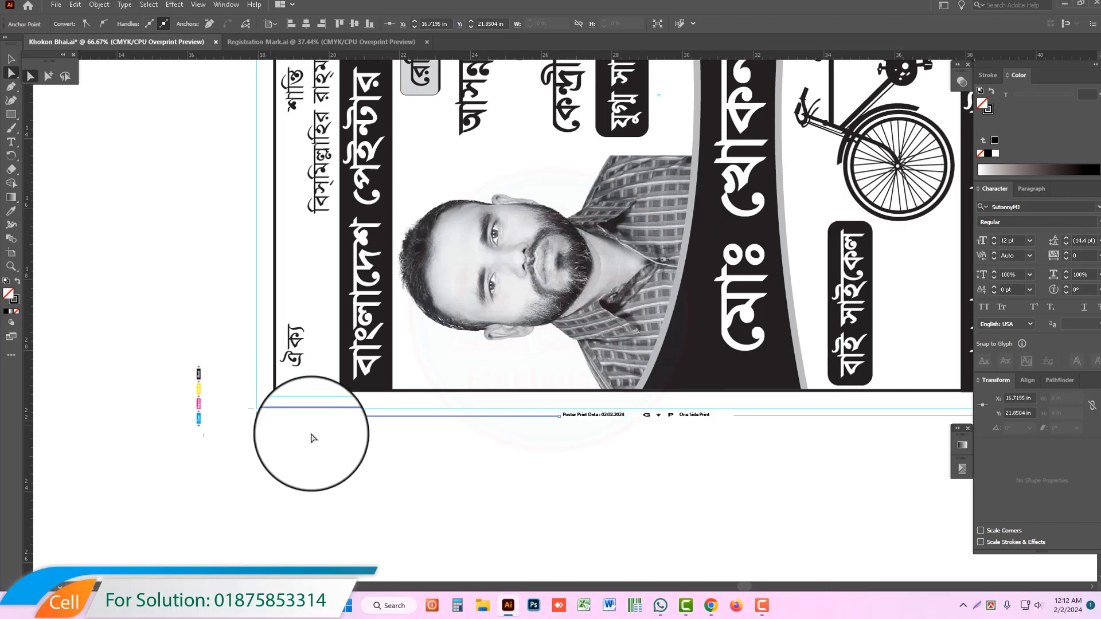
scroll(516, 423, right, 6)
drag(672, 378, 571, 396)
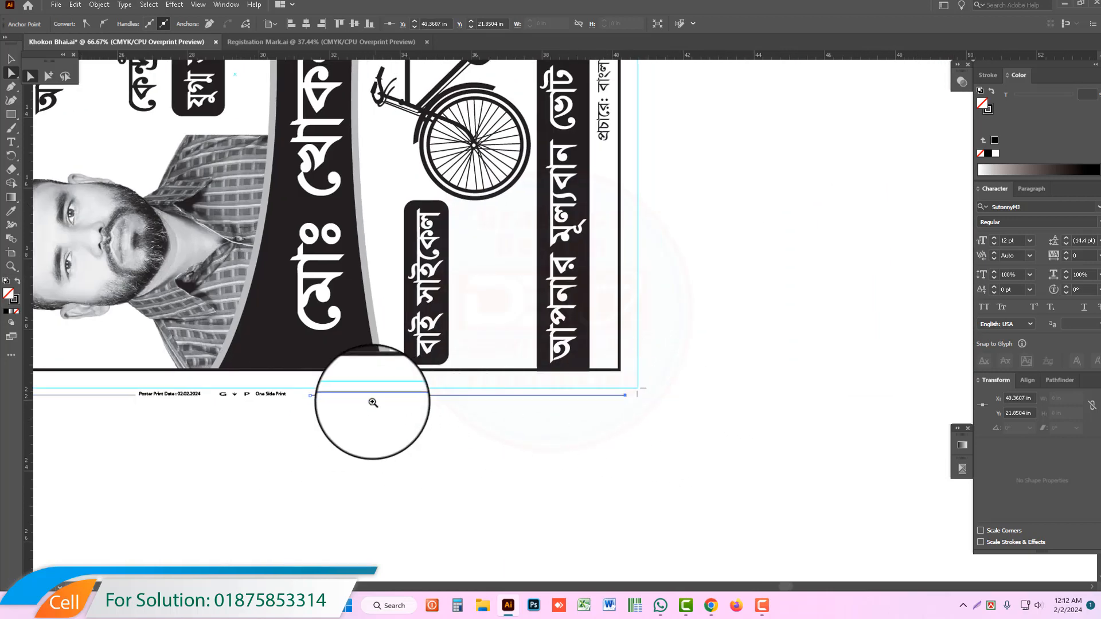
Delete the small stray mark and the Cyan, Magenta and Yellow colour patches, keeping only the Black patch.
scroll(504, 430, left, 6)
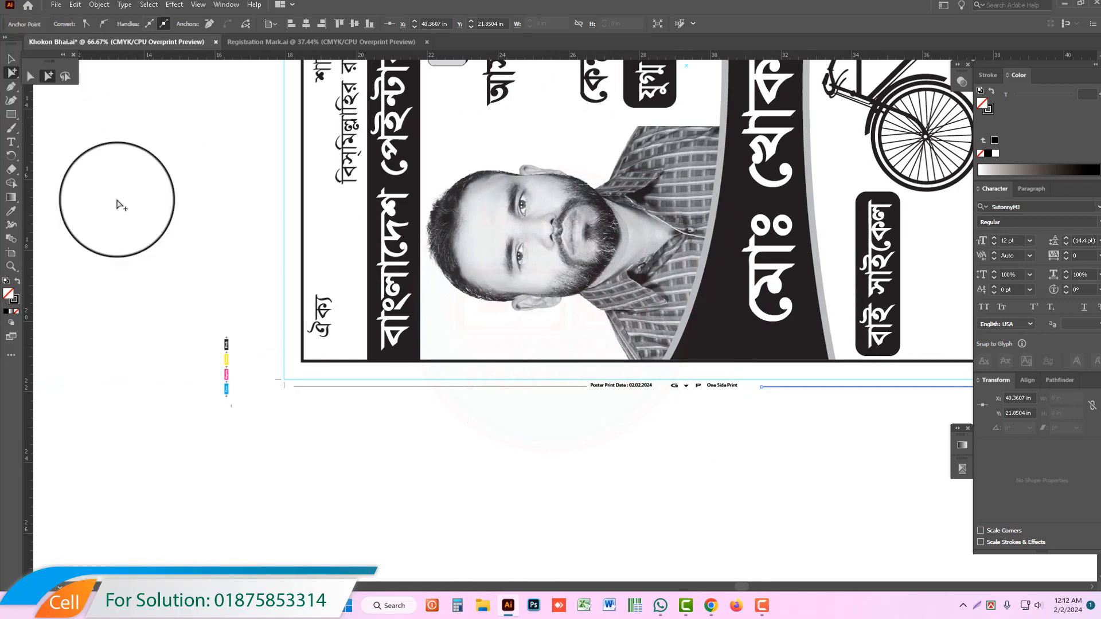
drag(123, 216, 258, 467)
drag(362, 499, 362, 506)
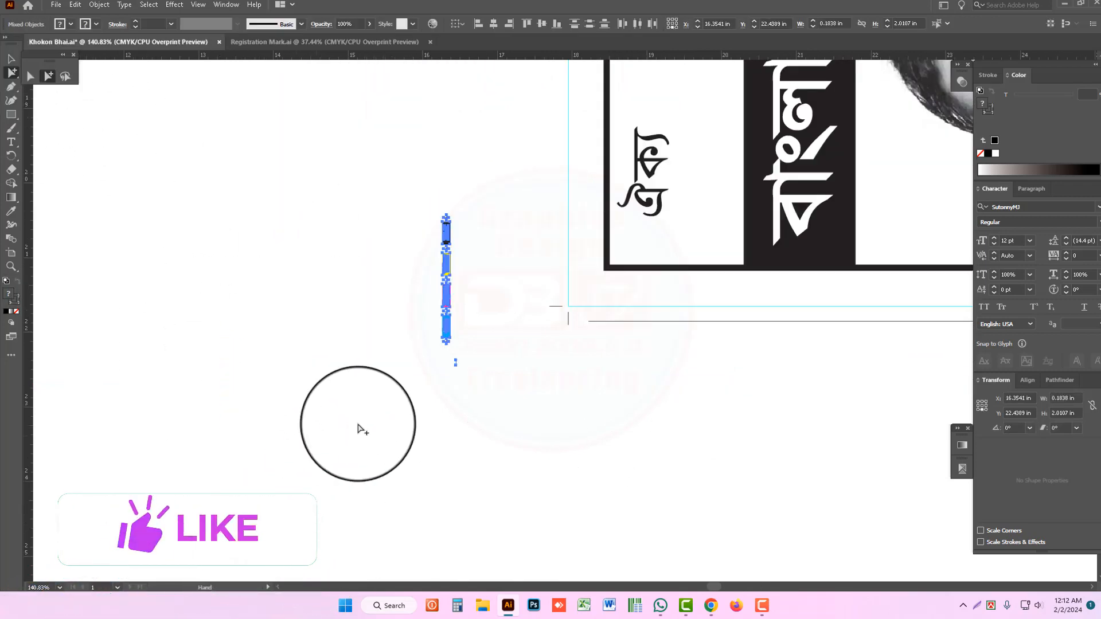
drag(518, 414, 379, 352)
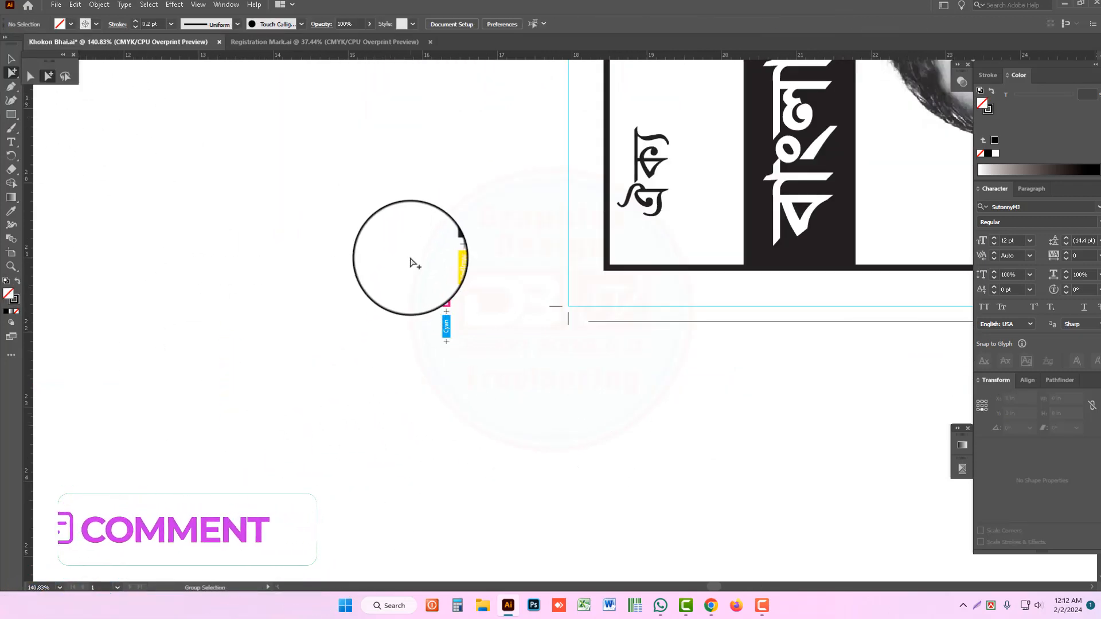
drag(411, 256, 474, 361)
key(Delete)
Move the Black colour patch beside the page's lower-left corner, at about X 17.84 in and Y 21.59 in.
drag(492, 309, 422, 202)
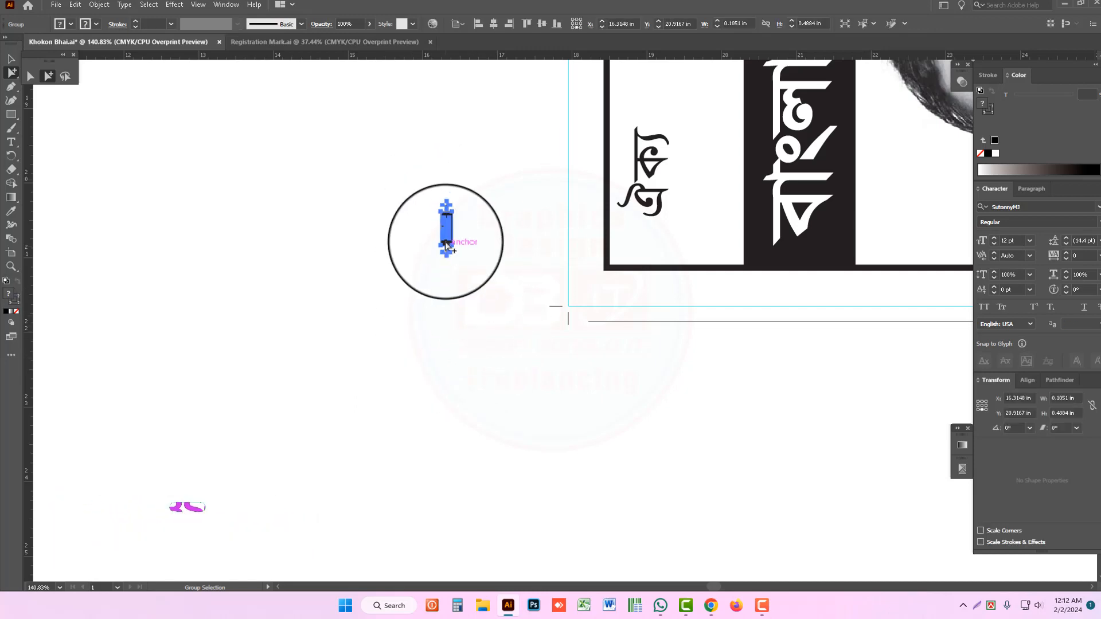
drag(447, 238, 558, 288)
ctrl+alt+click(654, 260)
ctrl+alt+click(654, 260)
ctrl+alt+click(653, 259)
ctrl+alt+click(630, 217)
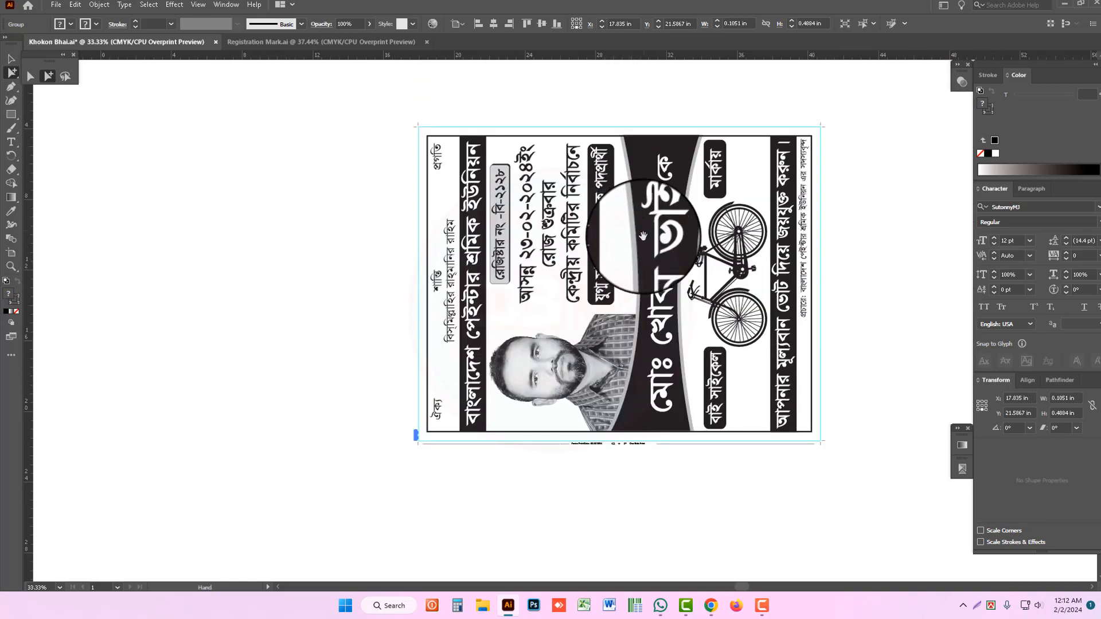
Duplicate the Black colour patch straight up along the page's left edge, placing the copy near the upper-left corner.
drag(643, 236, 595, 325)
drag(368, 532, 368, 228)
drag(294, 455, 445, 562)
drag(520, 354, 578, 425)
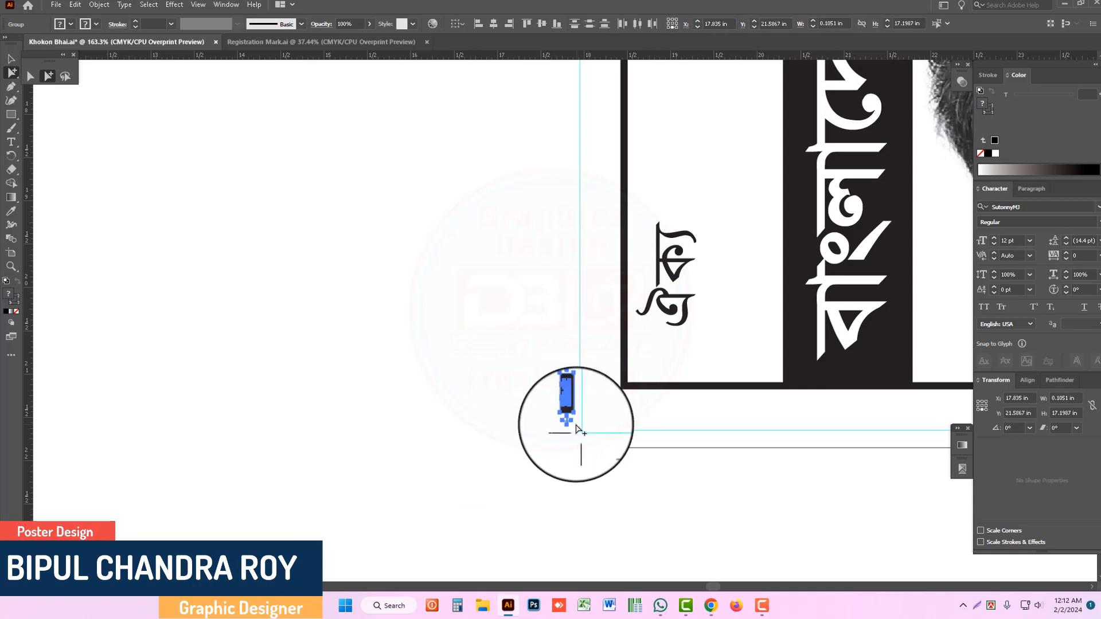
ctrl+alt+click(652, 325)
ctrl+alt+click(653, 325)
ctrl+alt+click(653, 325)
ctrl+alt+click(653, 326)
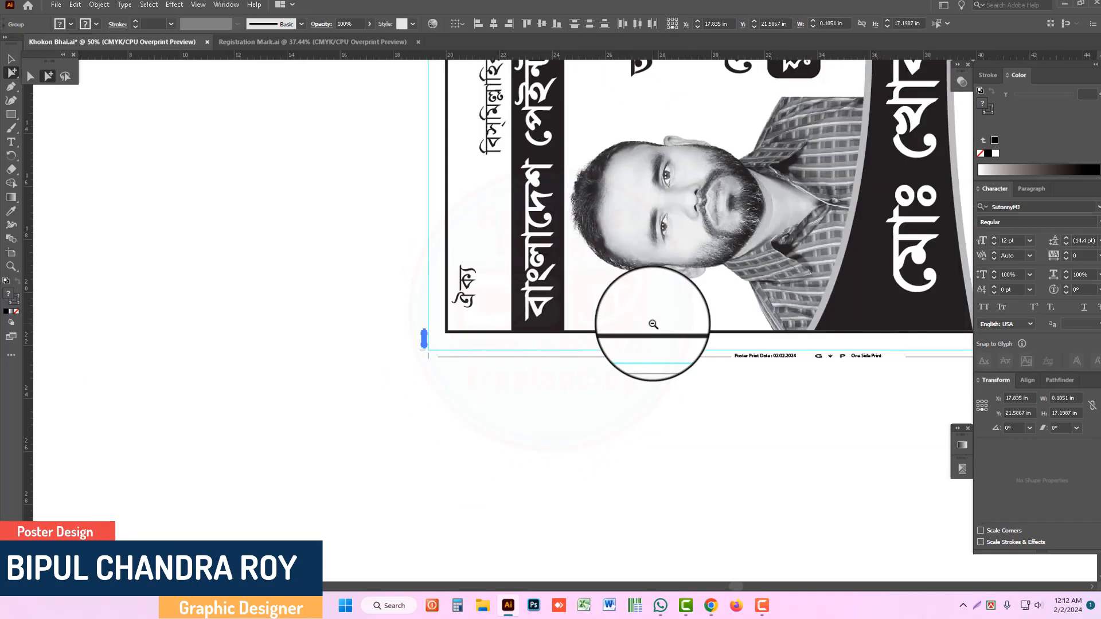
ctrl+alt+click(652, 324)
ctrl+alt+click(644, 165)
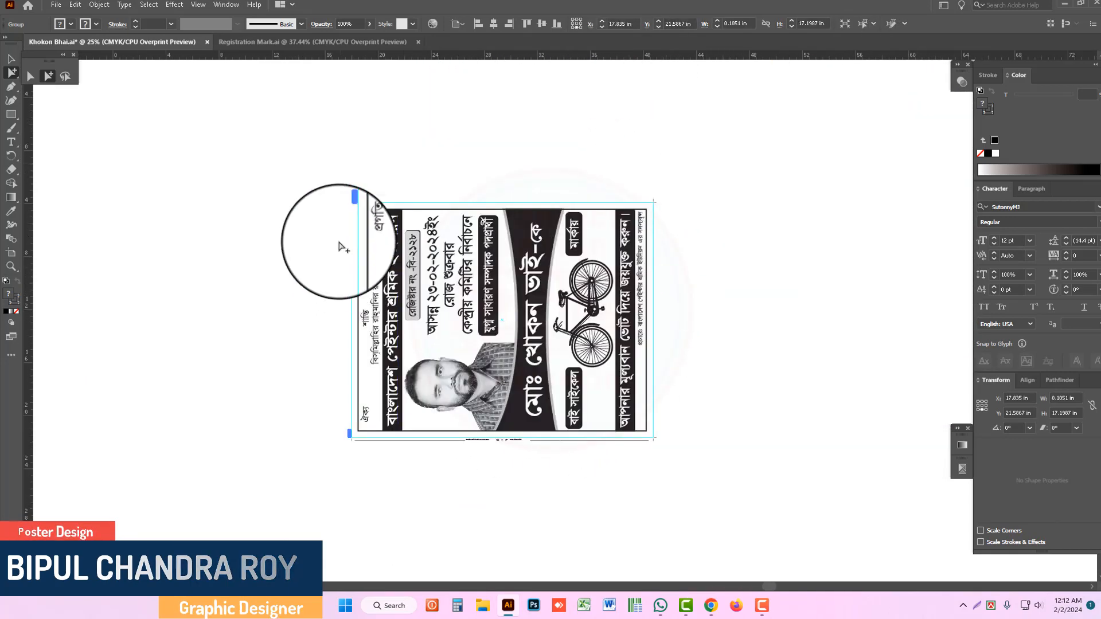
Duplicate both Black patches horizontally to the page's right edge and move the copies close to the trim line.
drag(349, 213, 677, 232)
drag(644, 195, 677, 243)
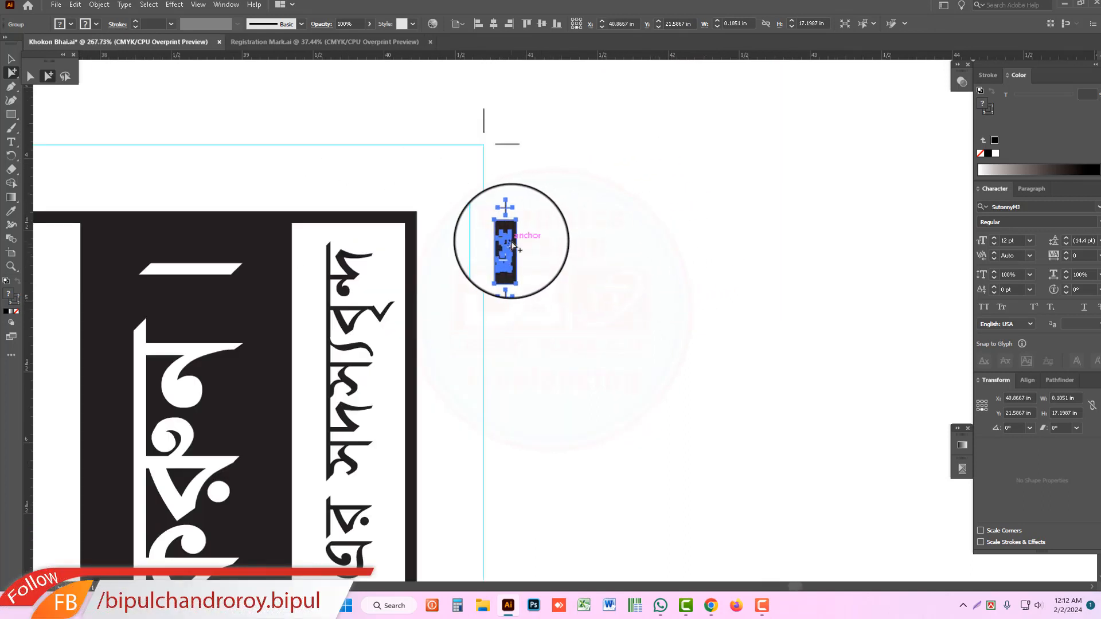
drag(512, 241, 492, 241)
Set the keyboard increment to 2 mm and nudge the two right-edge patches one step right, to about X 40.83 in.
key(ctrl+k)
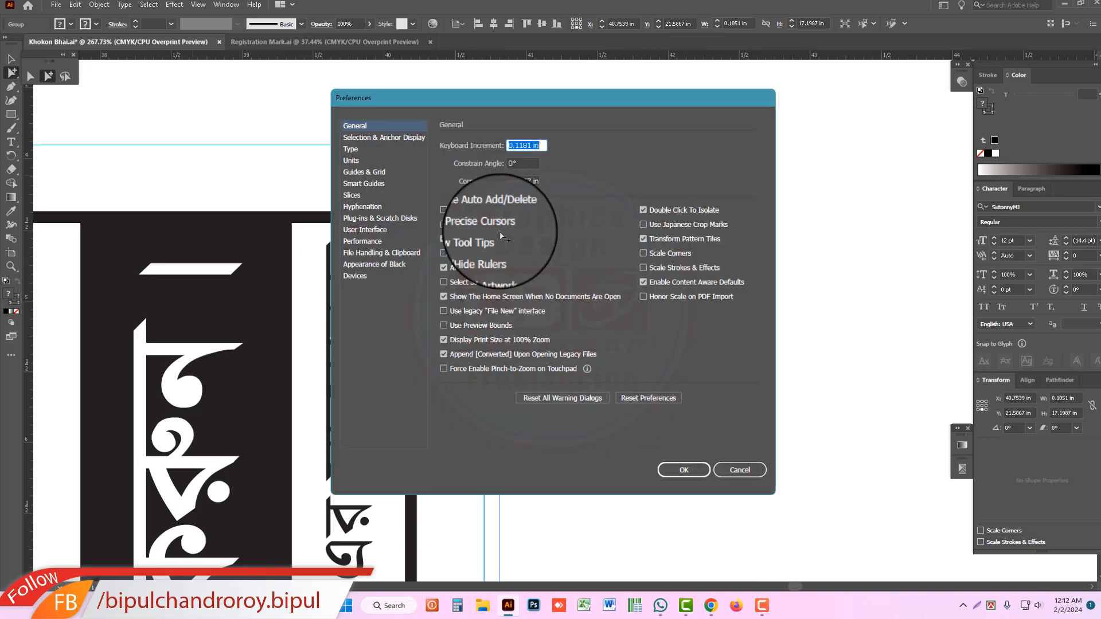
text(2mm)
key(Return)
key(Right)
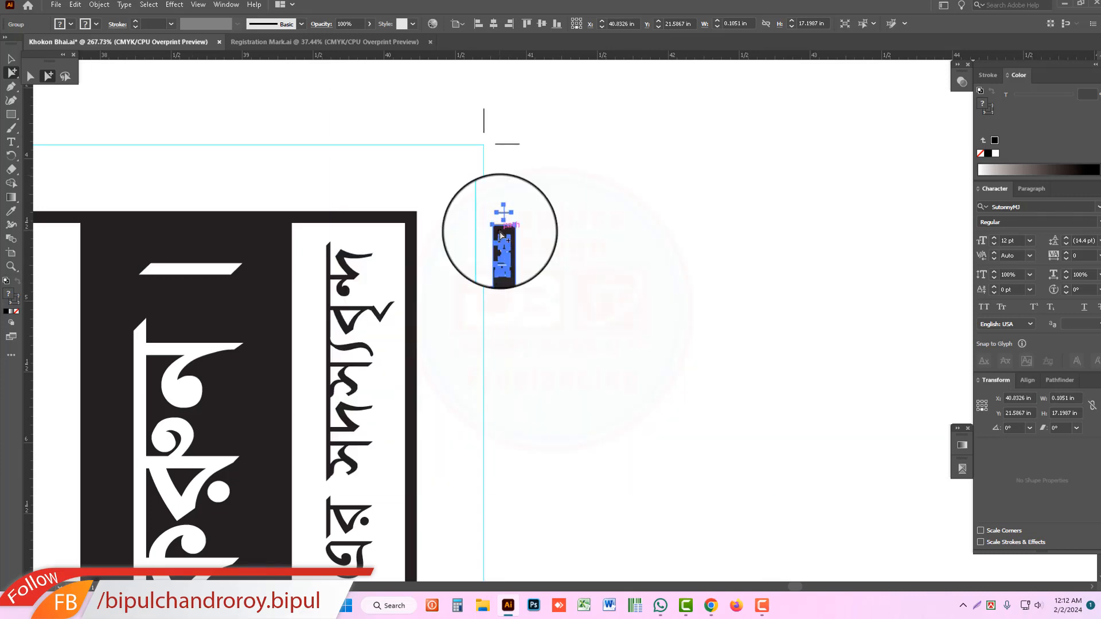
Select the entire poster with its crop marks, labels and Black patches, and group it into one object.
key(ctrl+0)
ctrl+alt+click(722, 222)
drag(443, 241, 131, 142)
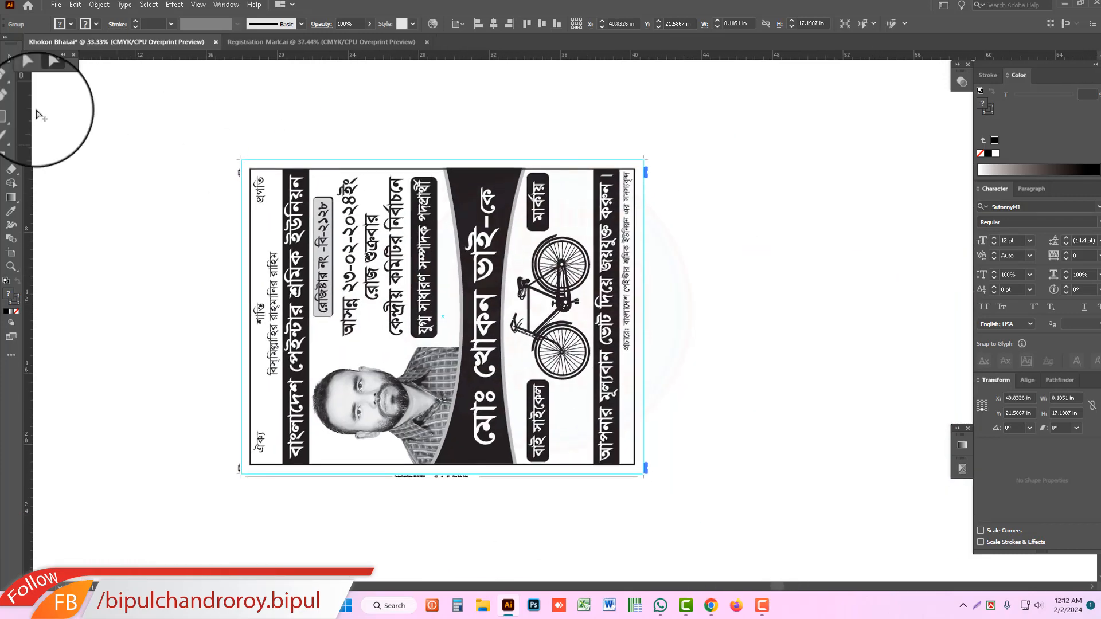
click(11, 59)
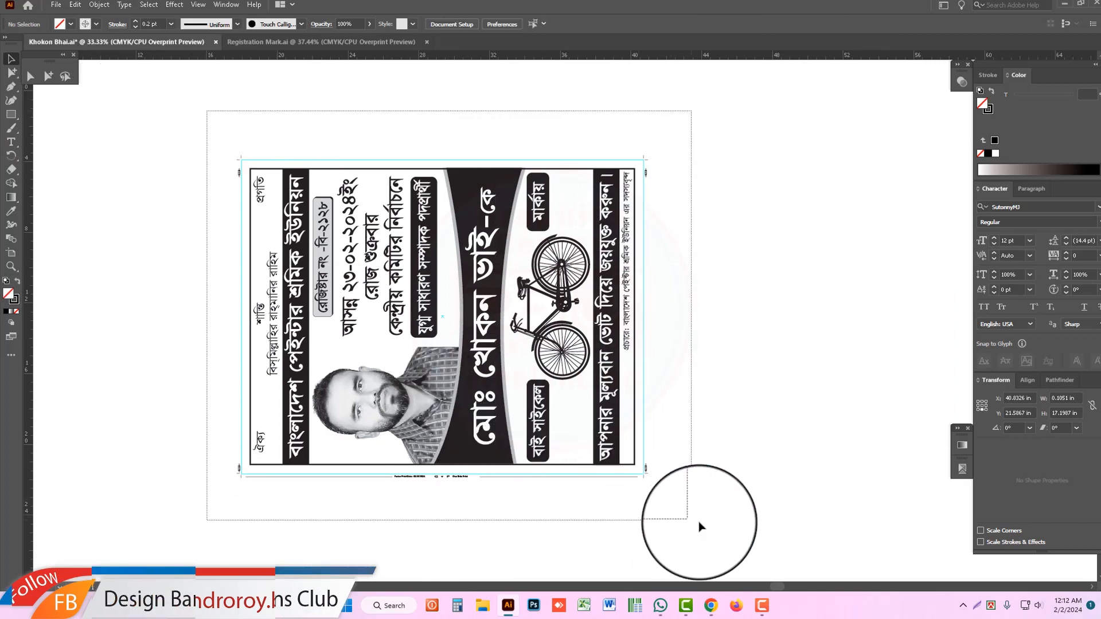
key(ctrl+a)
key(Delete)
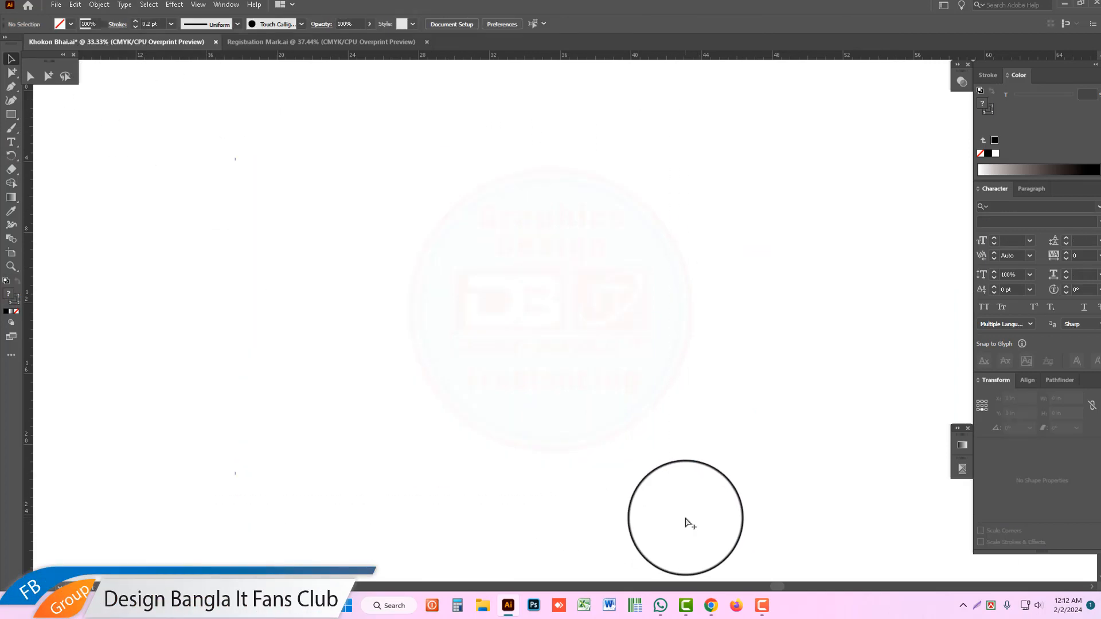
key(ctrl+z)
Save the poster document in its legacy format, accepting possible text layout changes.
drag(418, 443, 491, 516)
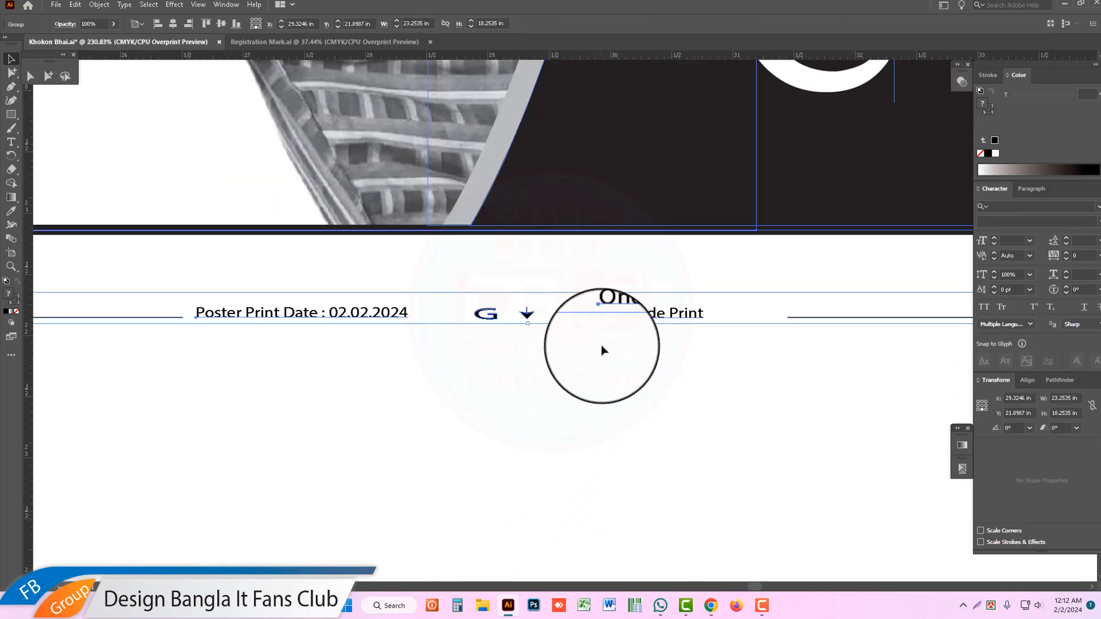
key(ctrl+0)
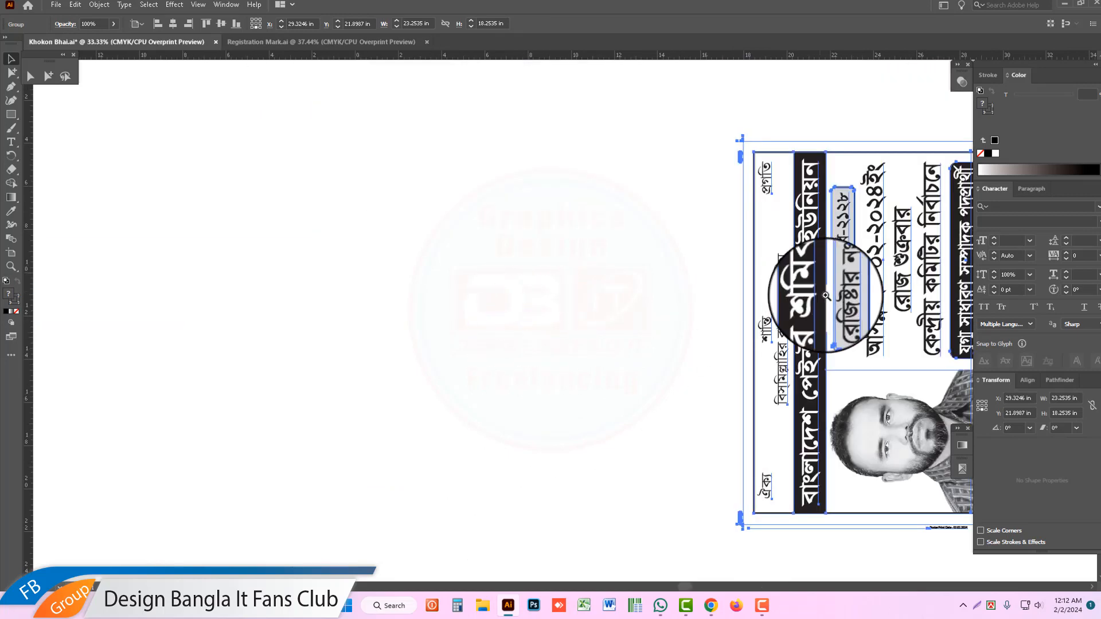
key(ctrl+minus)
drag(788, 315, 645, 304)
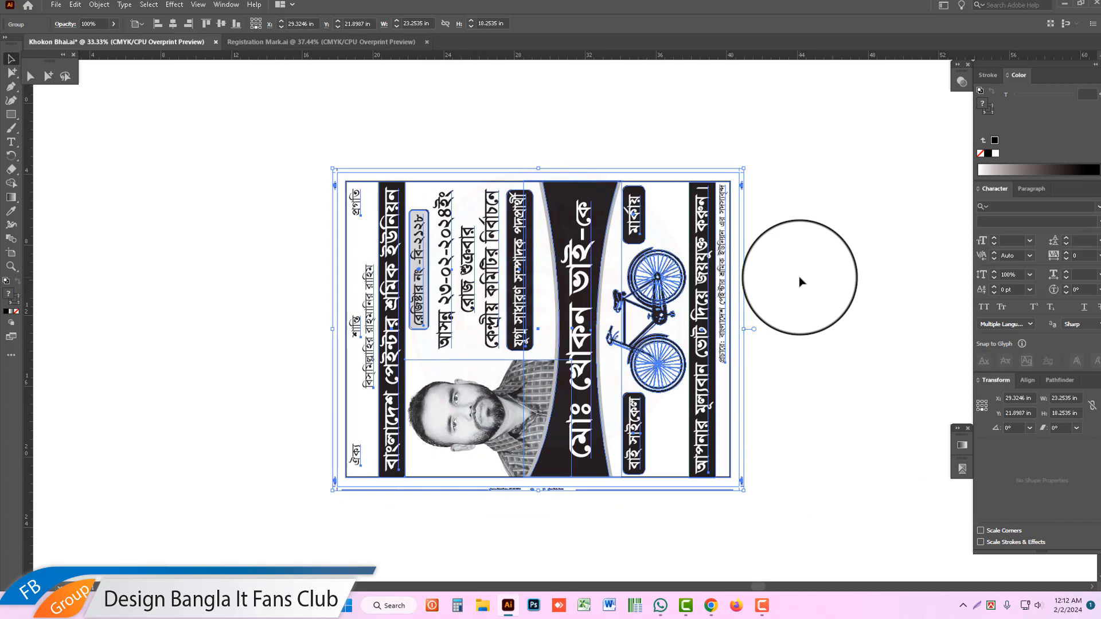
key(ctrl)
key(ctrl+s)
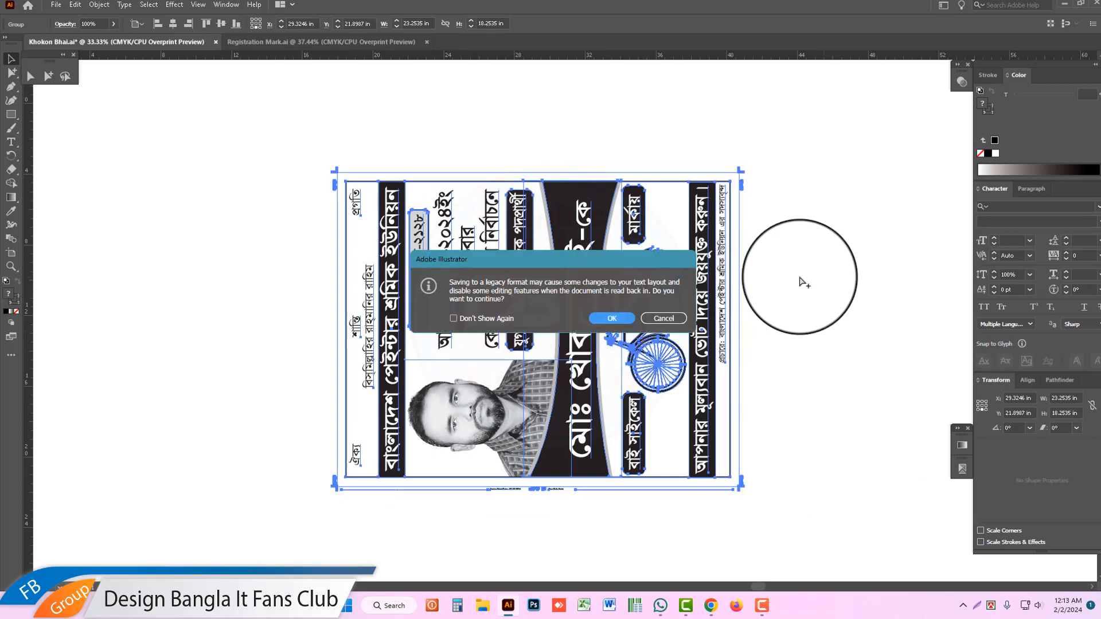
click(610, 318)
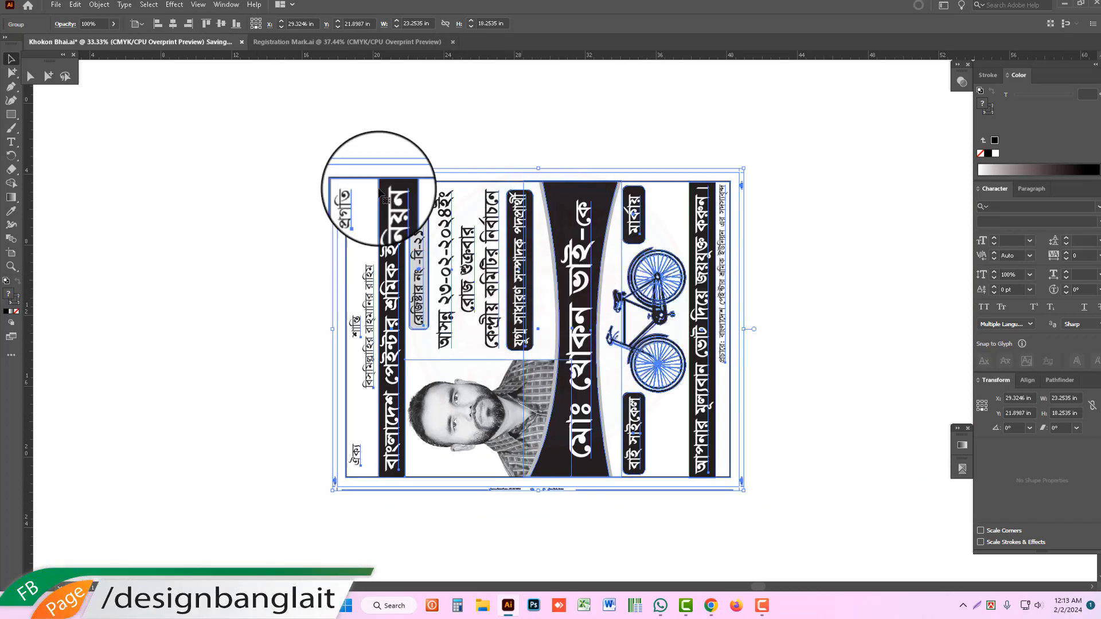
Show the Separations Preview and switch the Black plate off and on to check the poster's inks.
drag(306, 170, 872, 579)
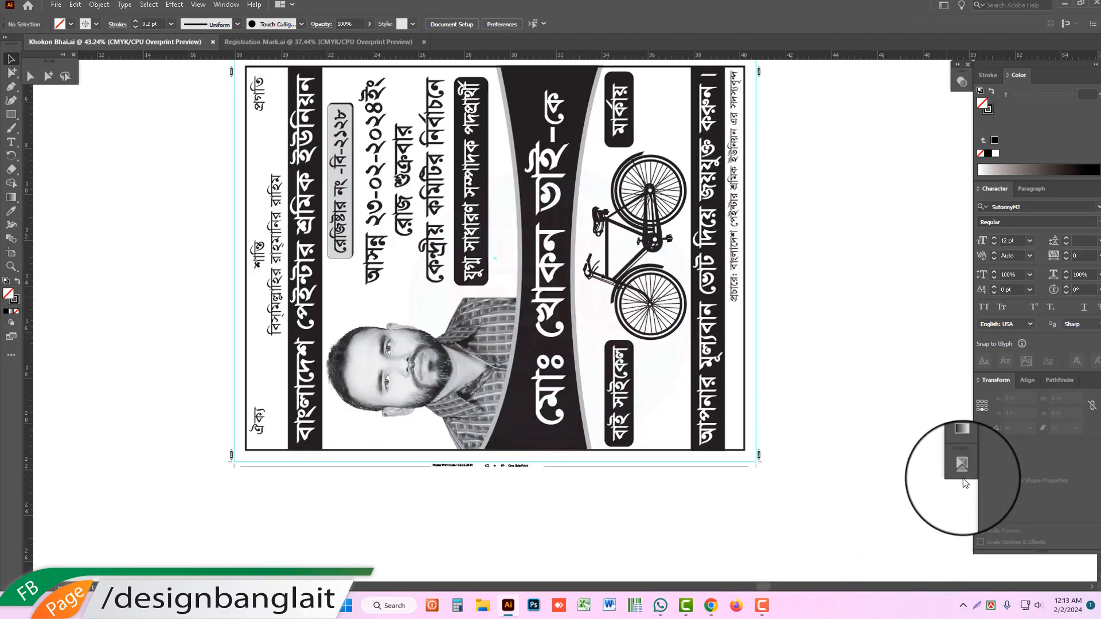
click(963, 468)
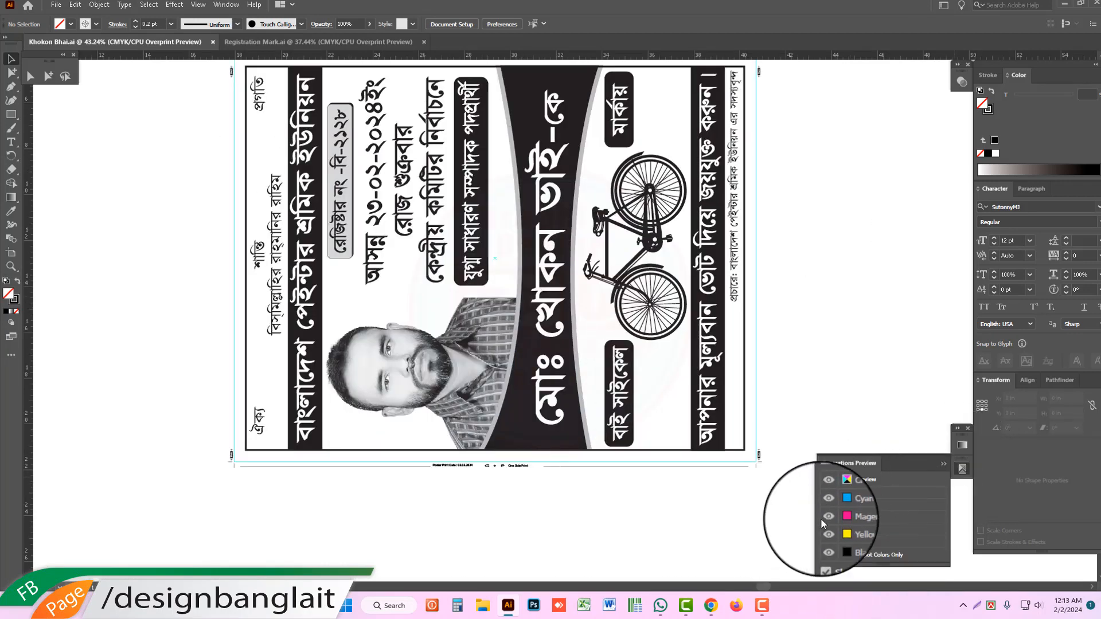
click(824, 542)
click(825, 542)
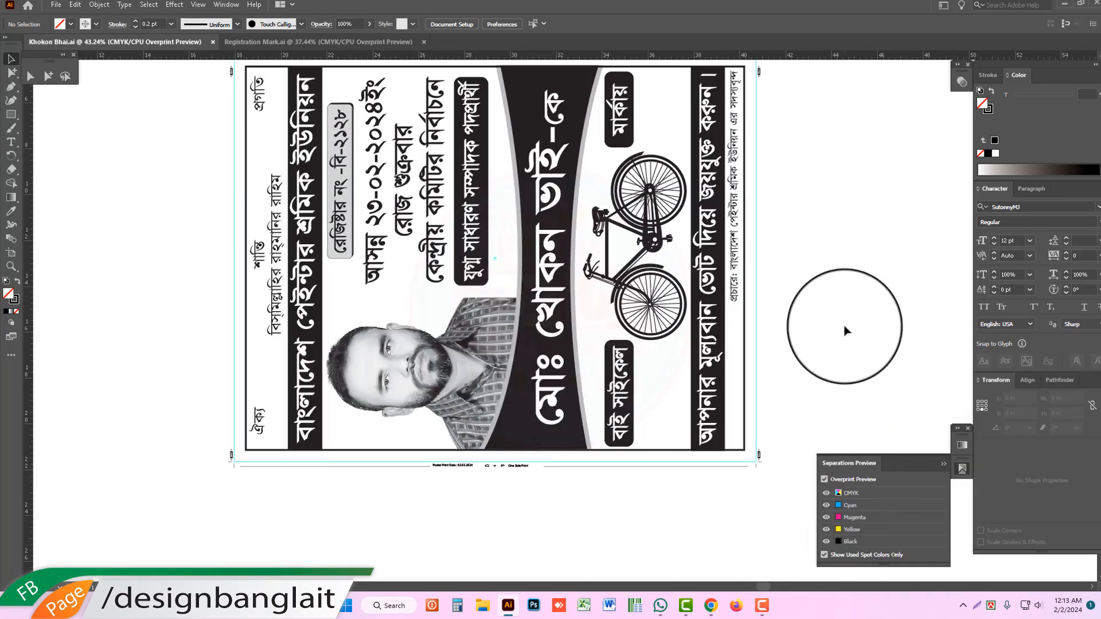
scroll(845, 331, up, 1)
click(554, 172)
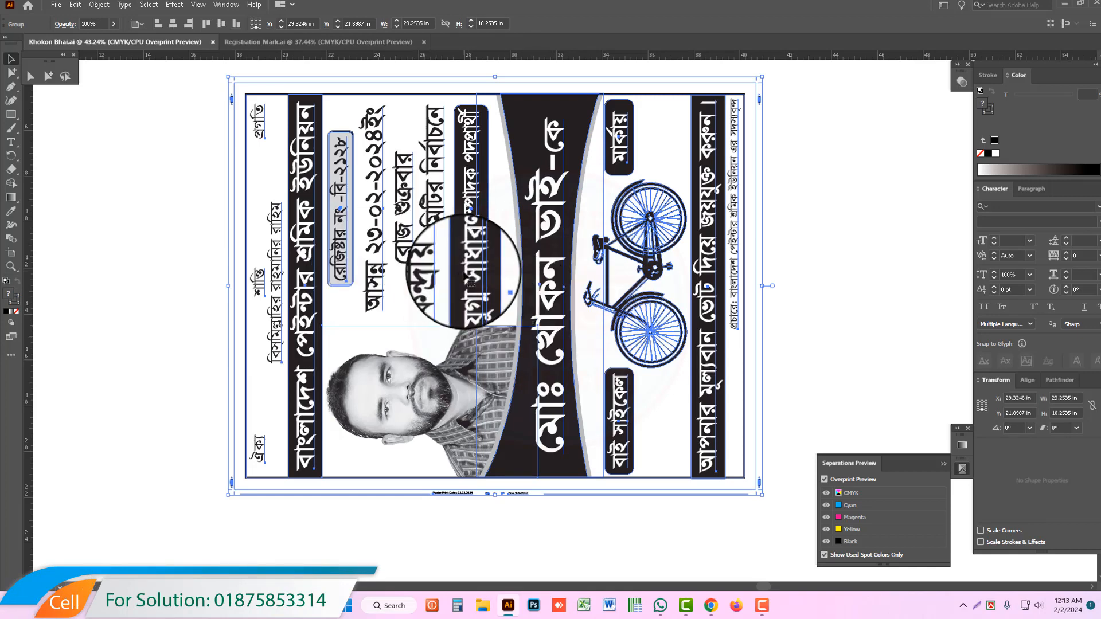
click(99, 8)
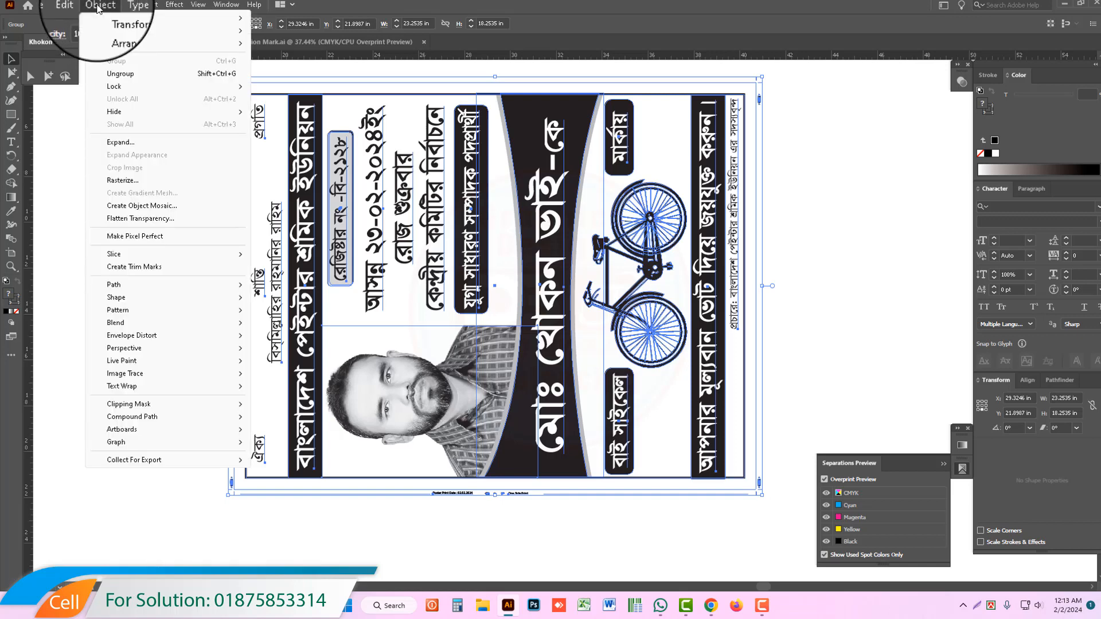
mouse_move(128, 10)
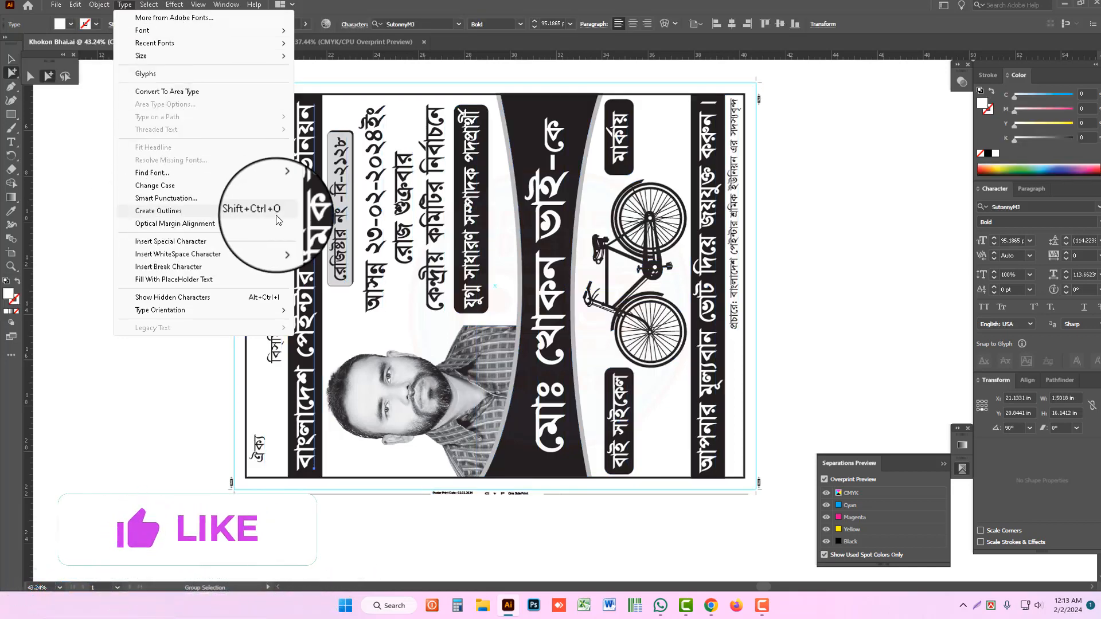
click(172, 211)
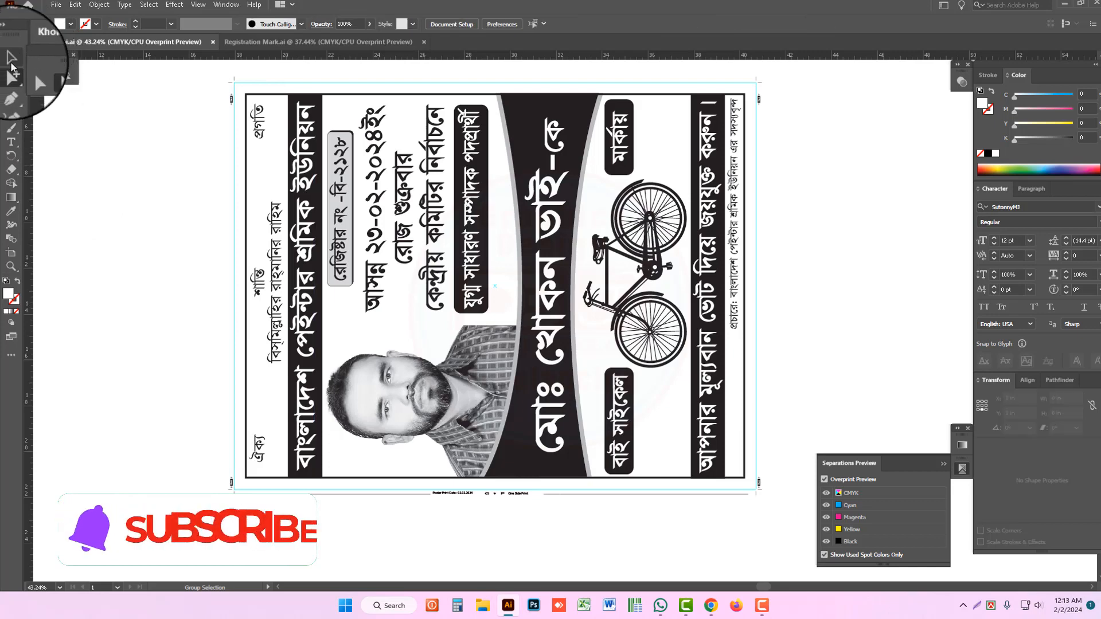
Convert all text in the poster group to outlines and undo the conversion.
click(11, 60)
drag(191, 109, 290, 185)
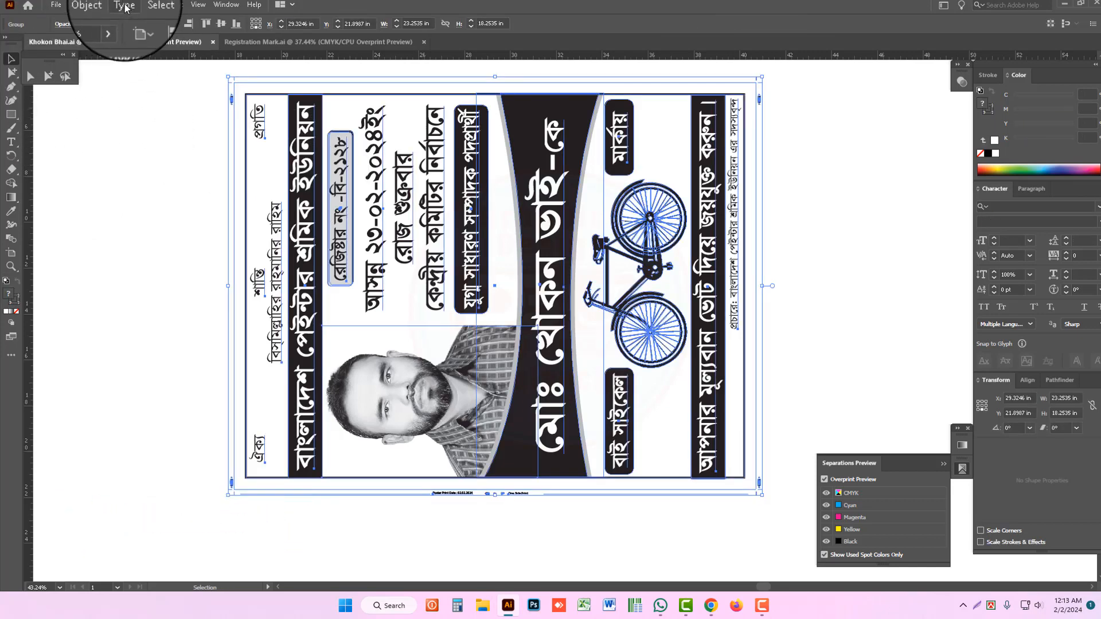
click(124, 6)
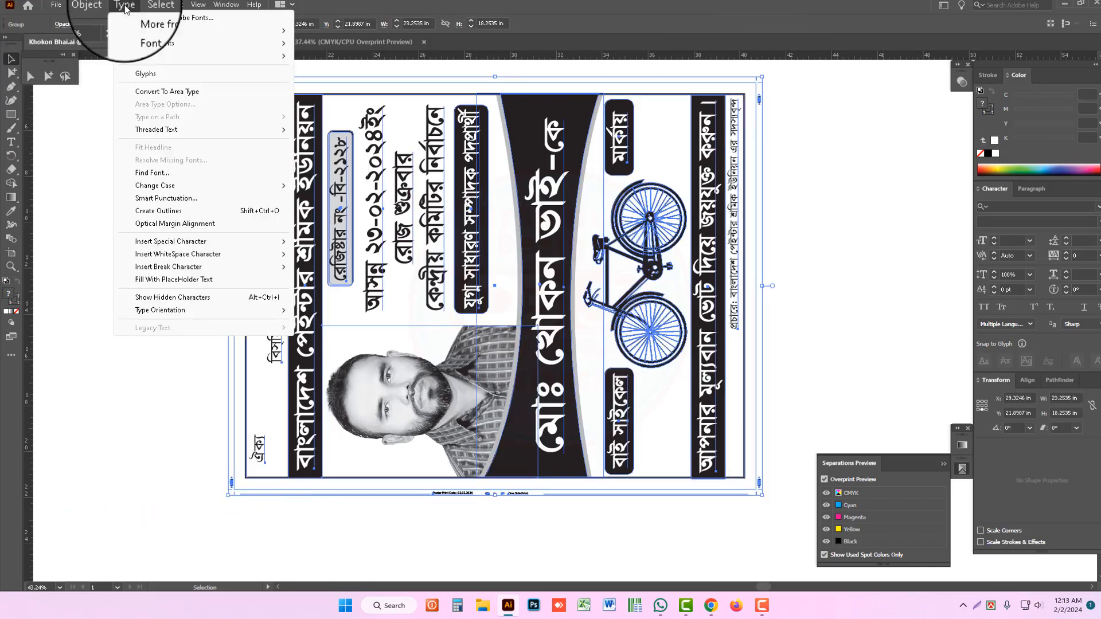
click(253, 217)
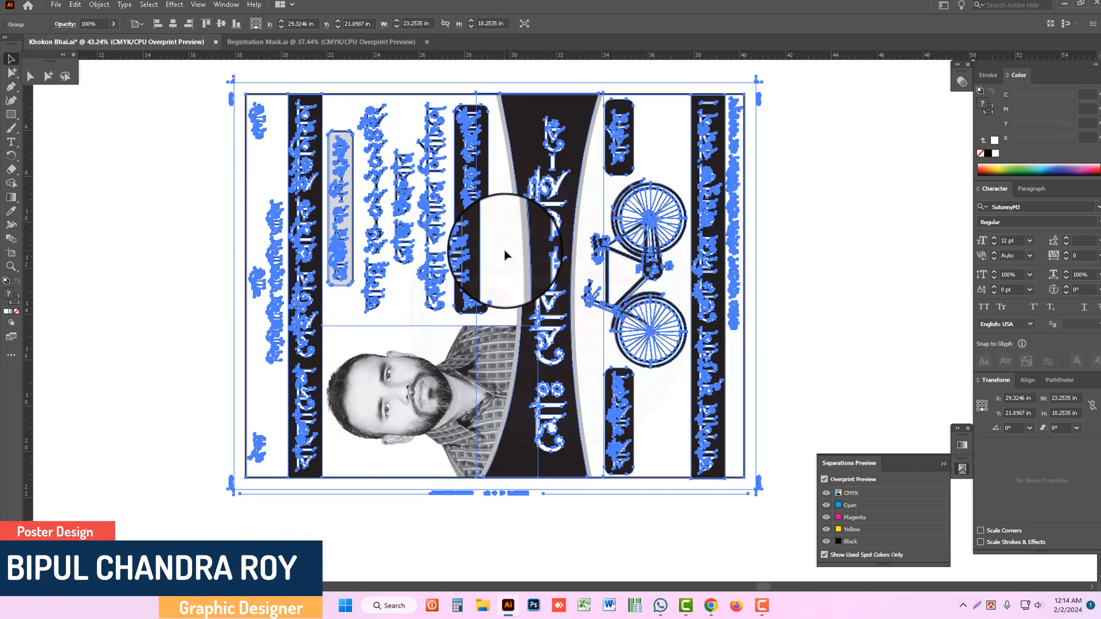
key(ctrl+z)
Create outlines from all text in the grouped poster, including the job labels.
scroll(557, 312, up, 5)
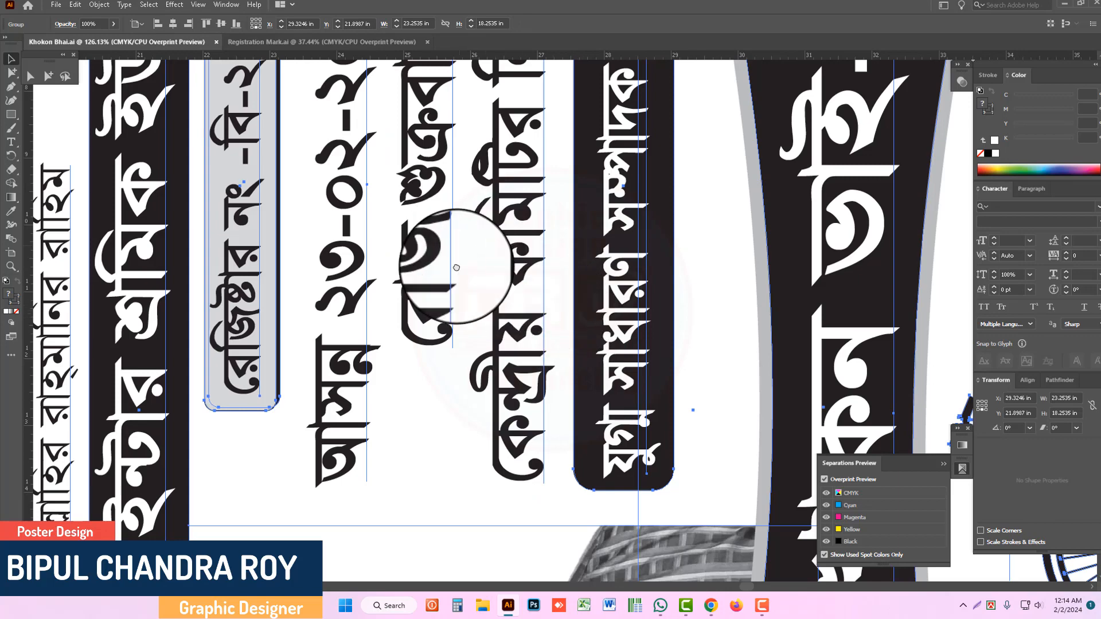
scroll(453, 246, up, 4)
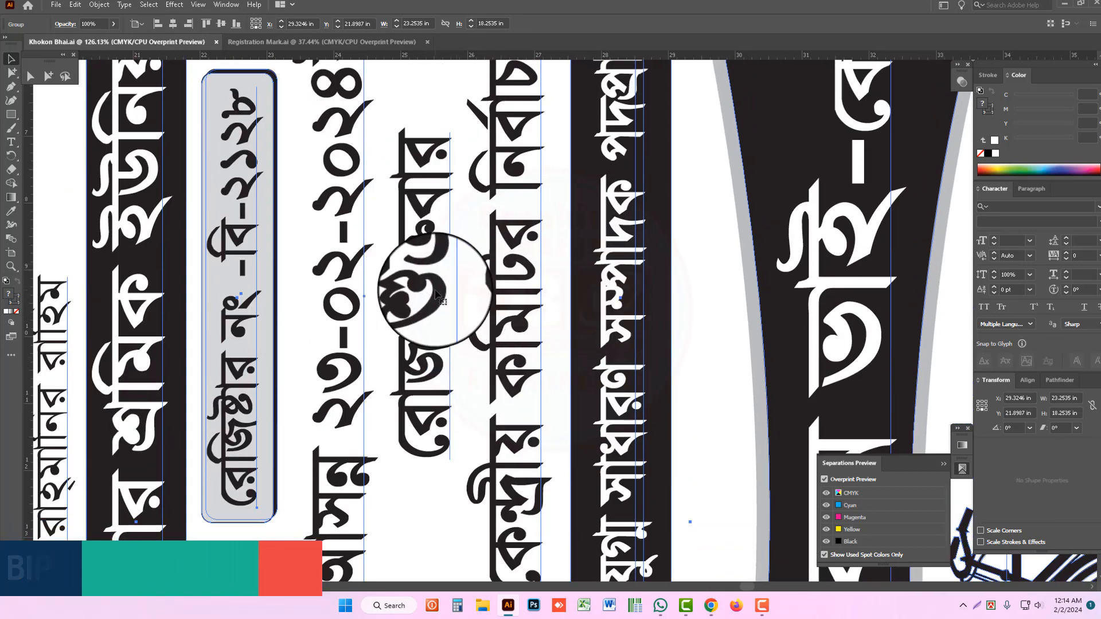
key(ctrl+shift+o)
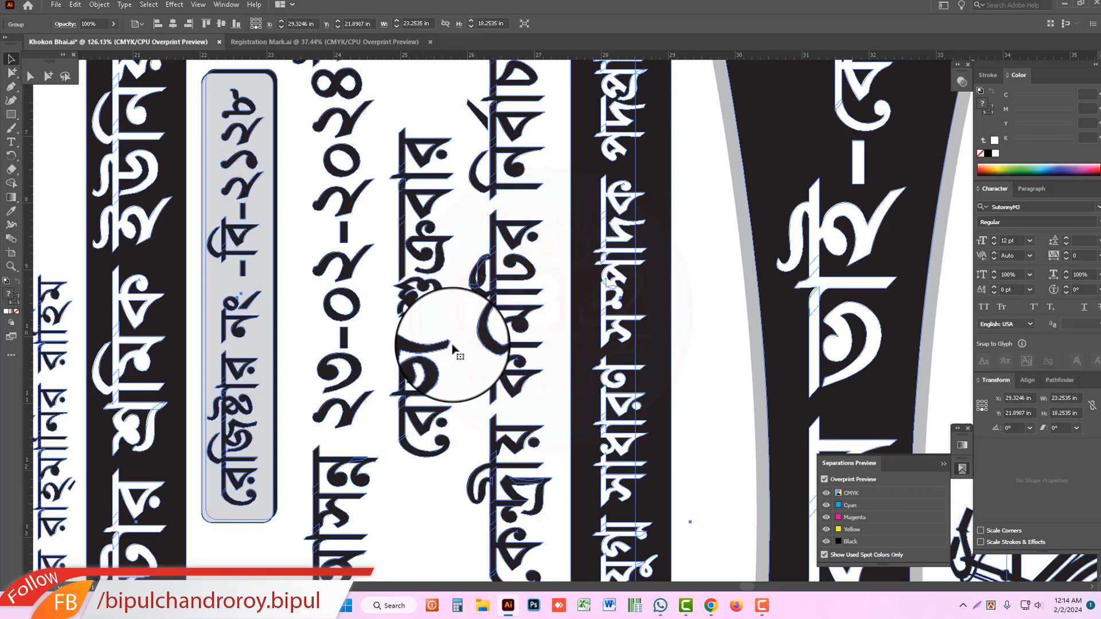
key(ctrl+minus)
key(ctrl+minus)
ctrl+alt+click(567, 290)
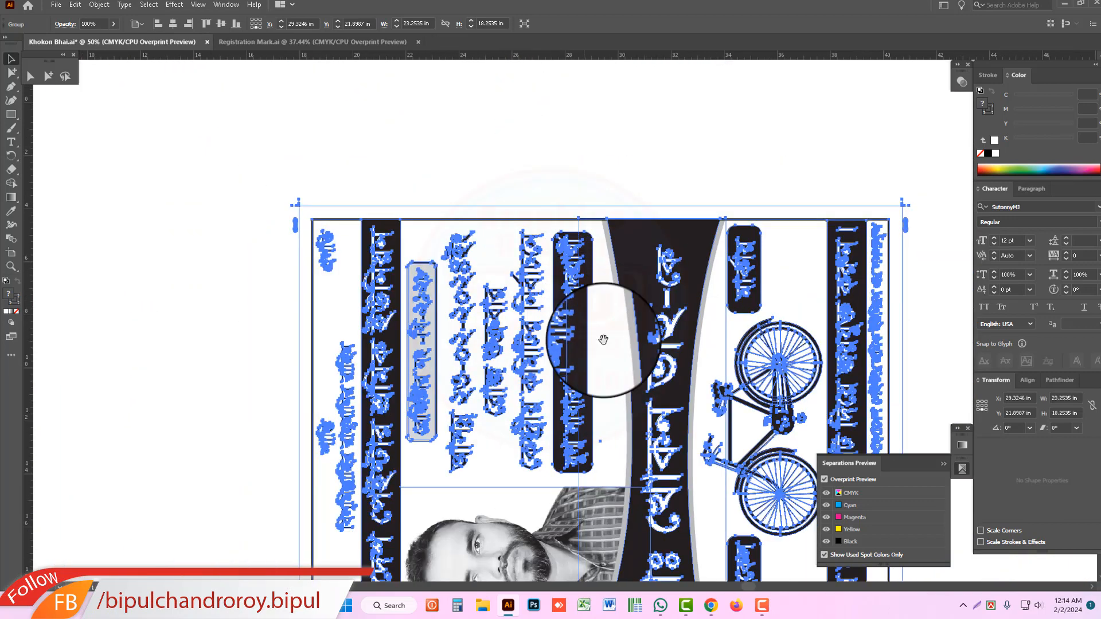
drag(568, 290, 513, 284)
scroll(518, 290, down, 3)
scroll(517, 290, right, 2)
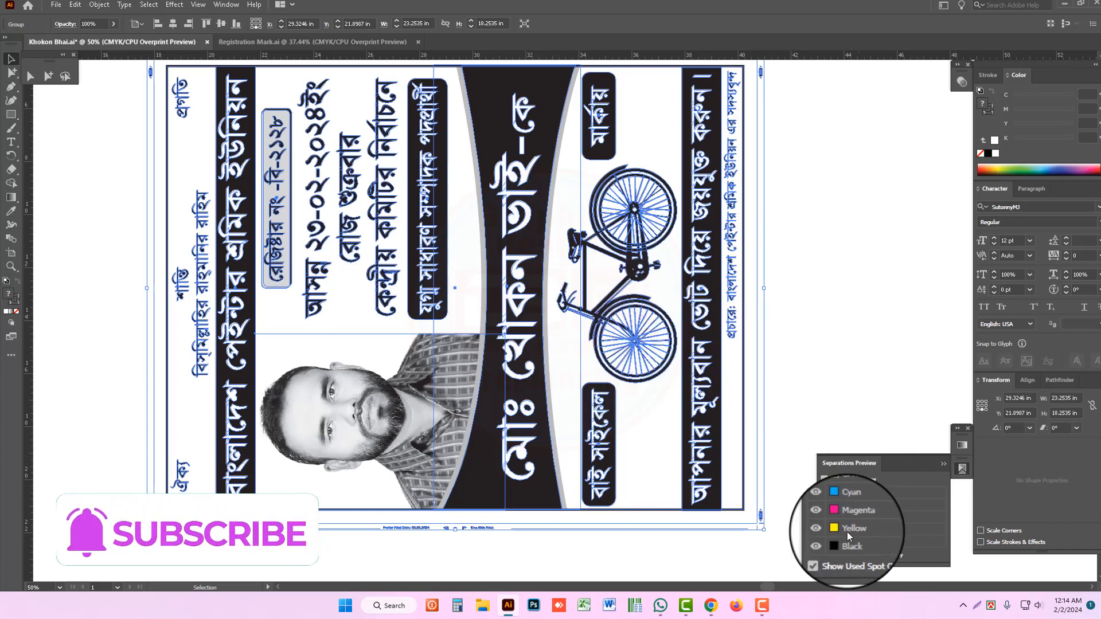
Check the outlined poster's separations by hiding and restoring the Black plate, and leave the artwork deselected.
click(789, 251)
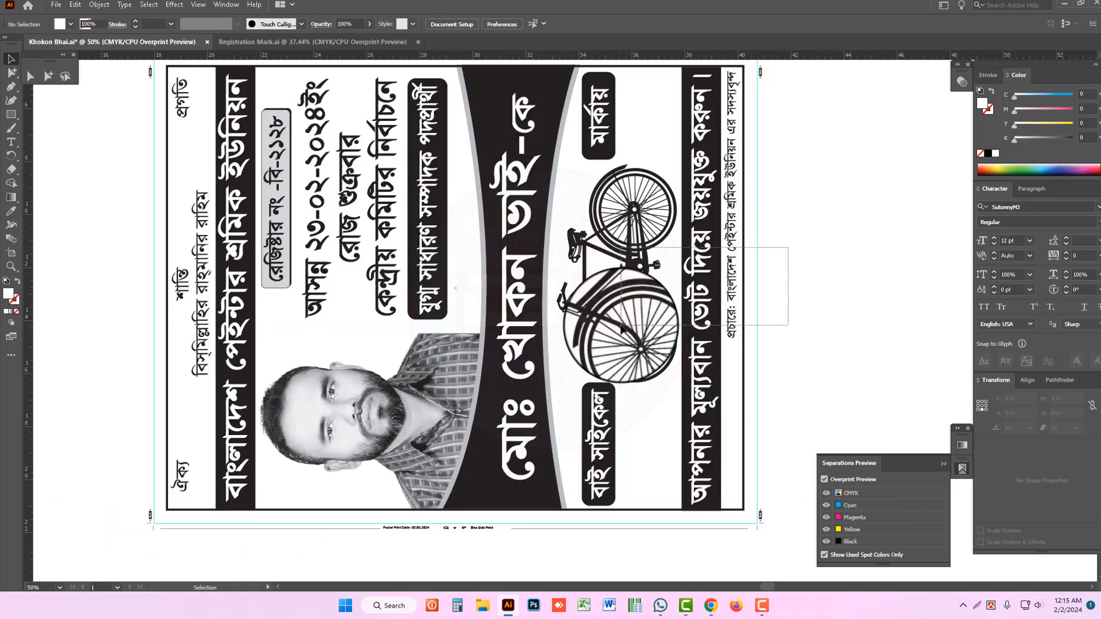
click(508, 339)
click(827, 541)
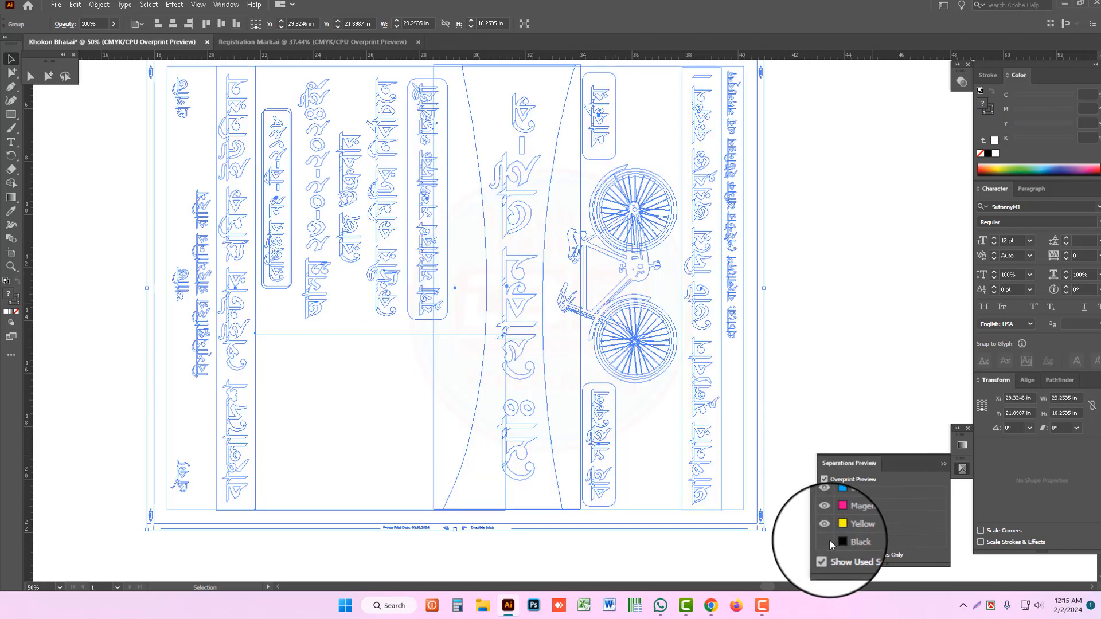
click(827, 541)
click(832, 320)
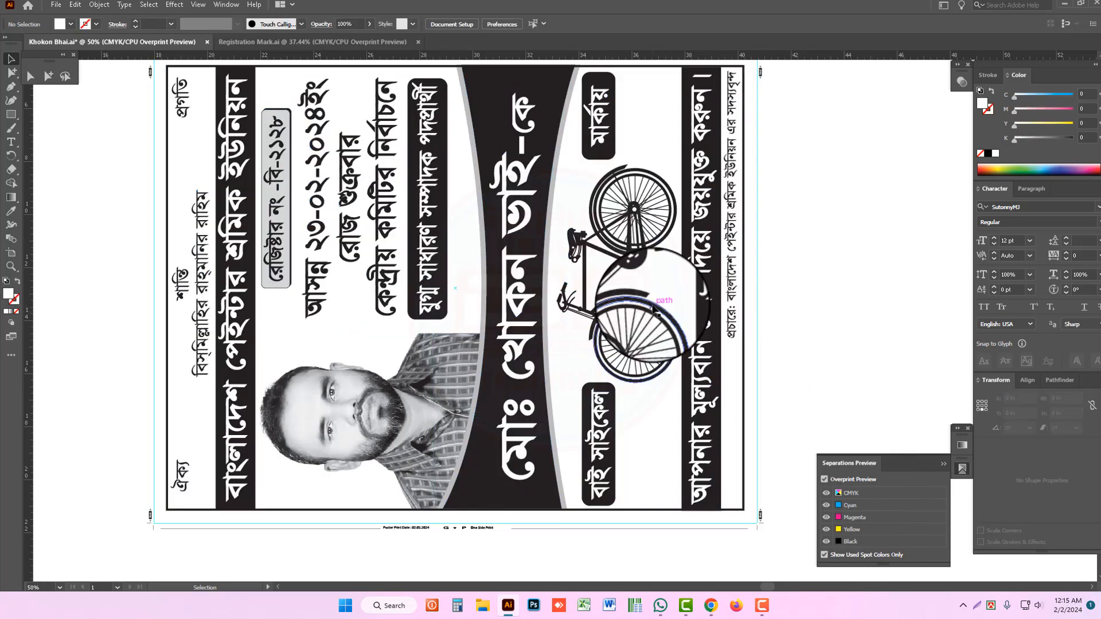
Review the poster's print output settings, the available printers and the system print setup, and leave without printing.
key(ctrl+p)
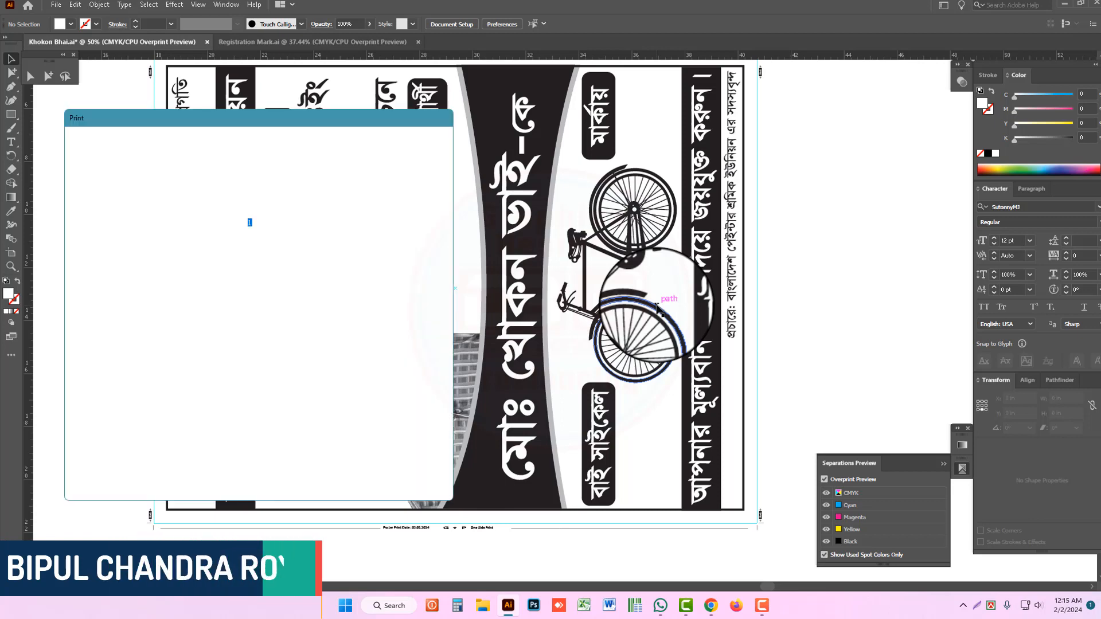
click(92, 233)
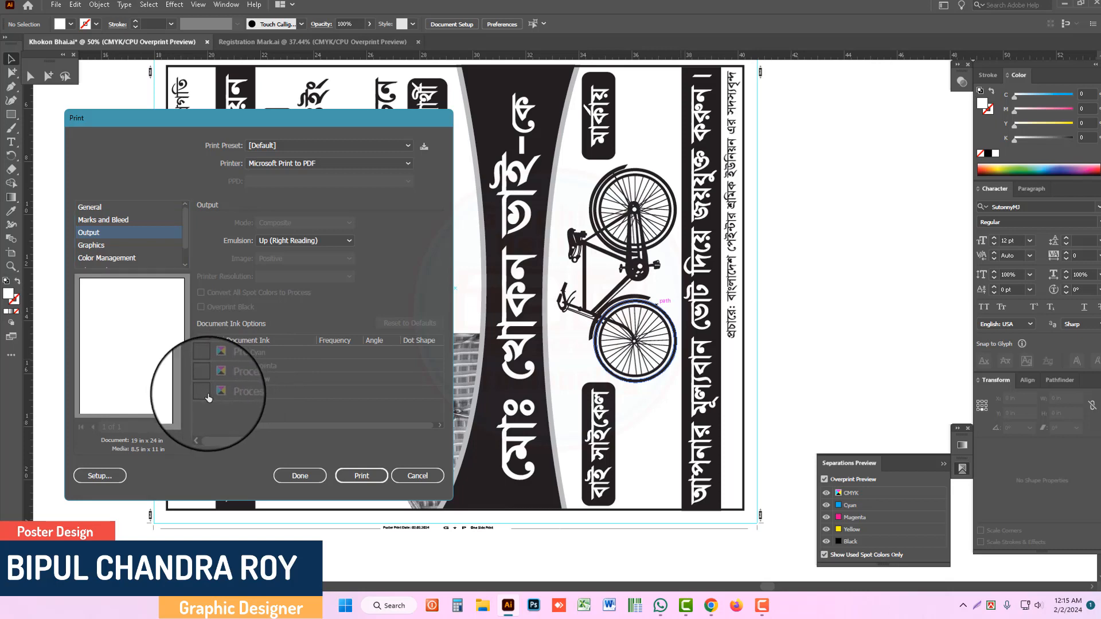
click(336, 167)
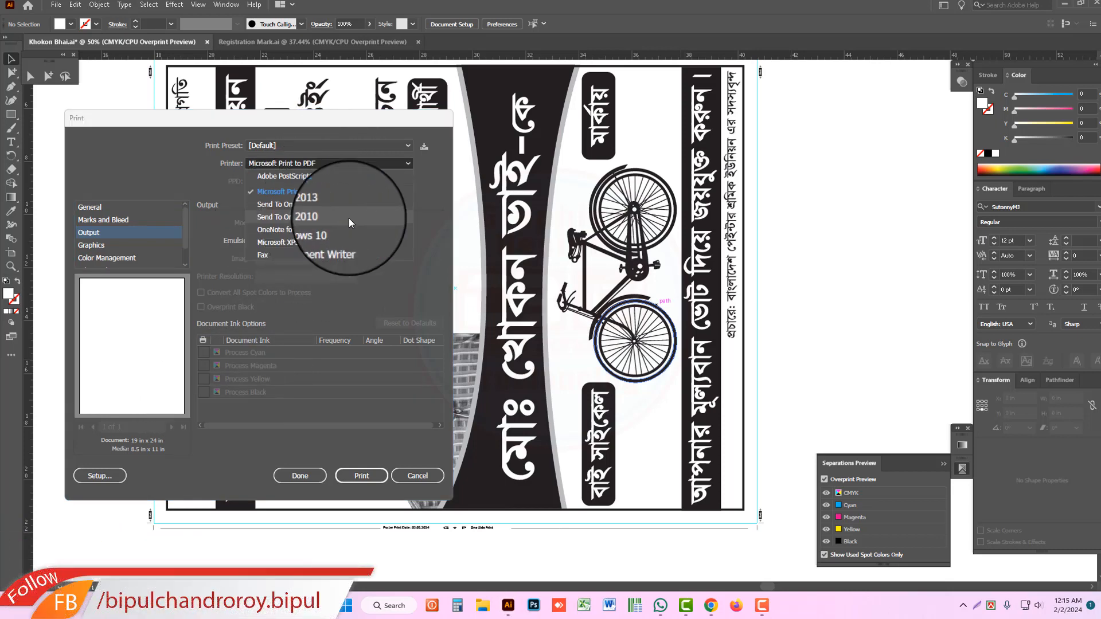
click(205, 399)
click(100, 475)
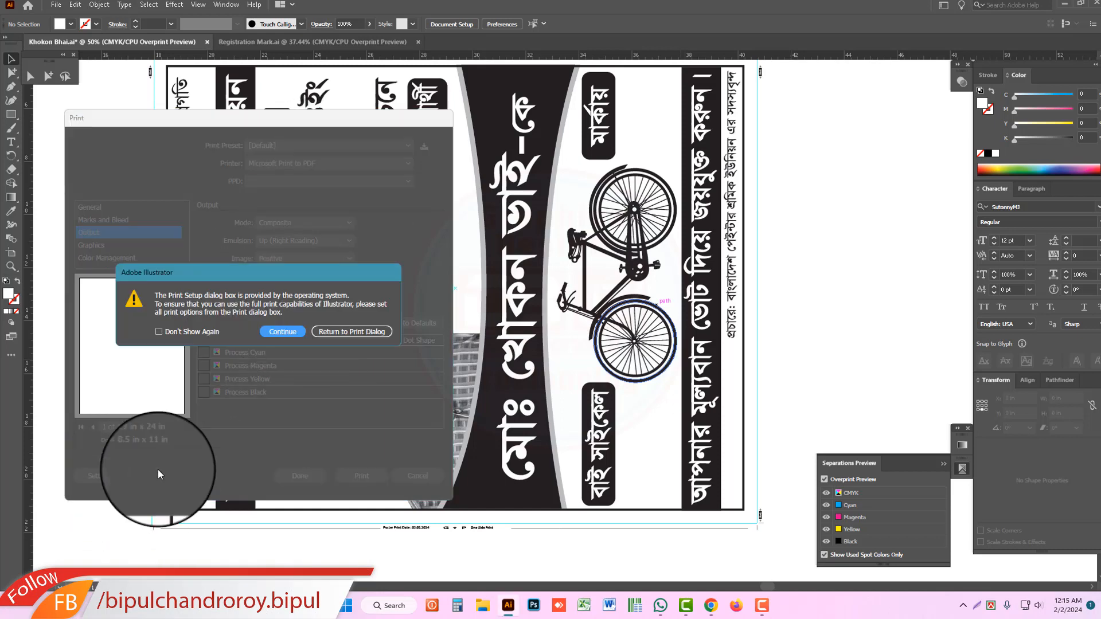
click(285, 333)
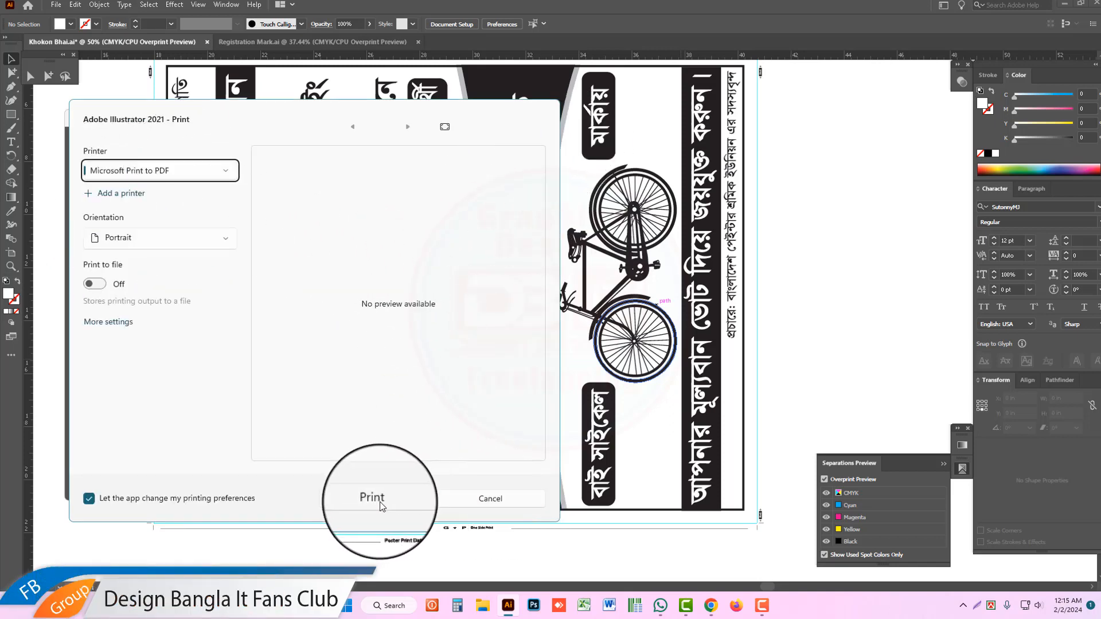
click(485, 499)
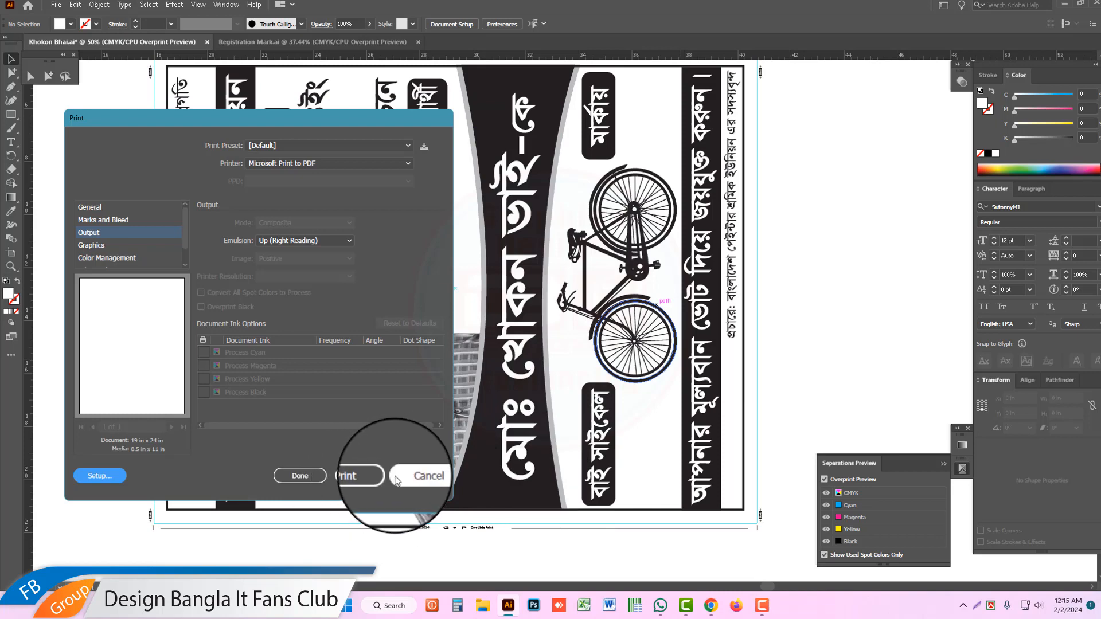
click(428, 475)
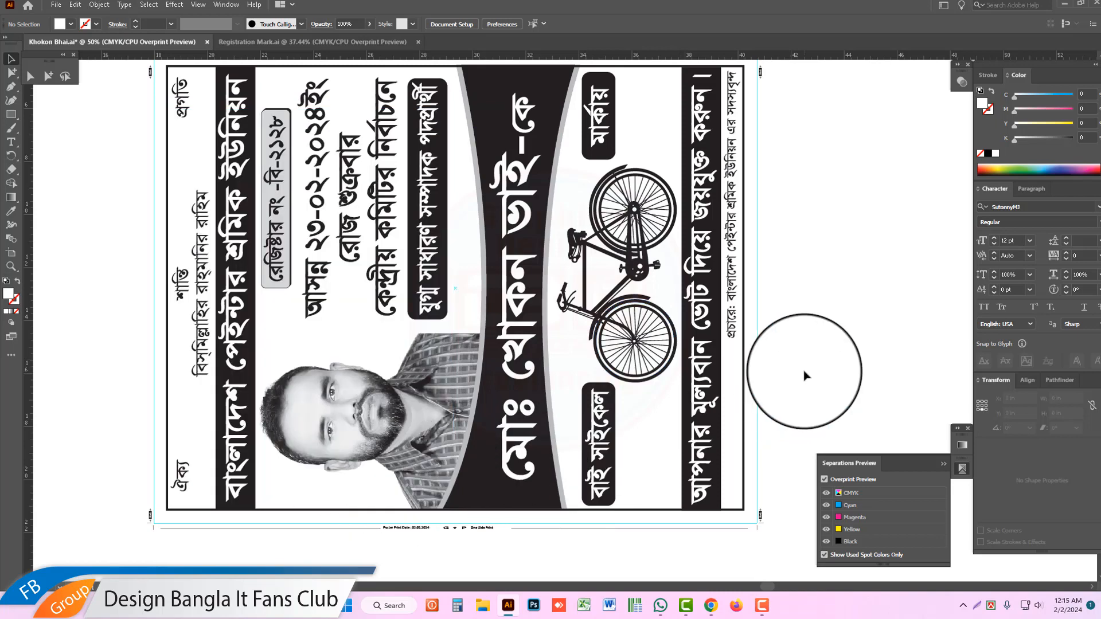
click(625, 280)
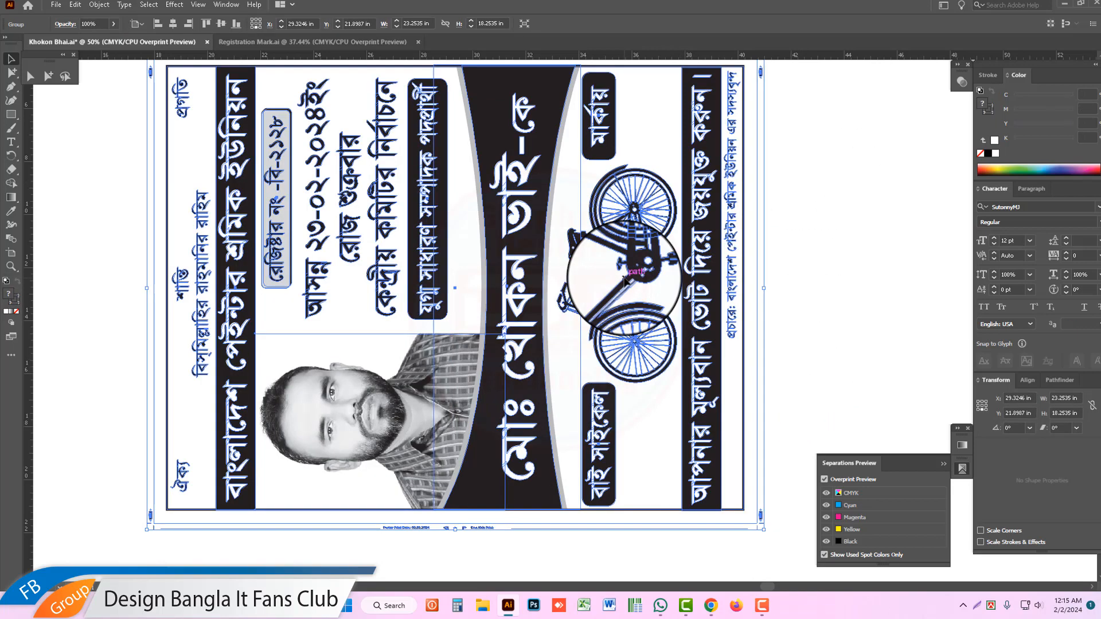
key(ctrl+minus)
key(ctrl+minus)
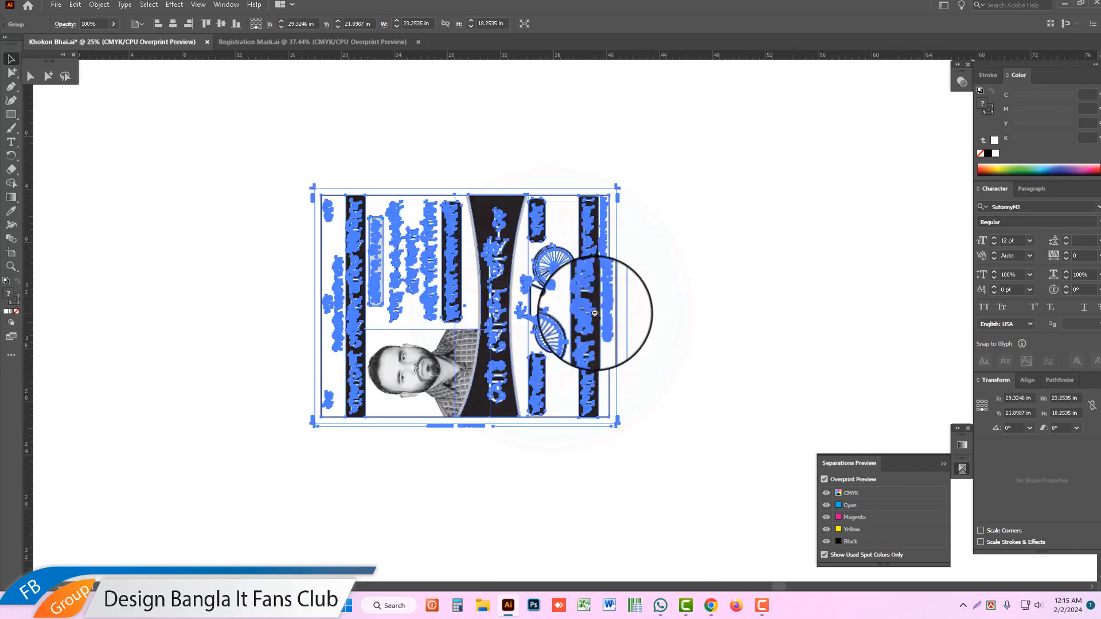
key(r)
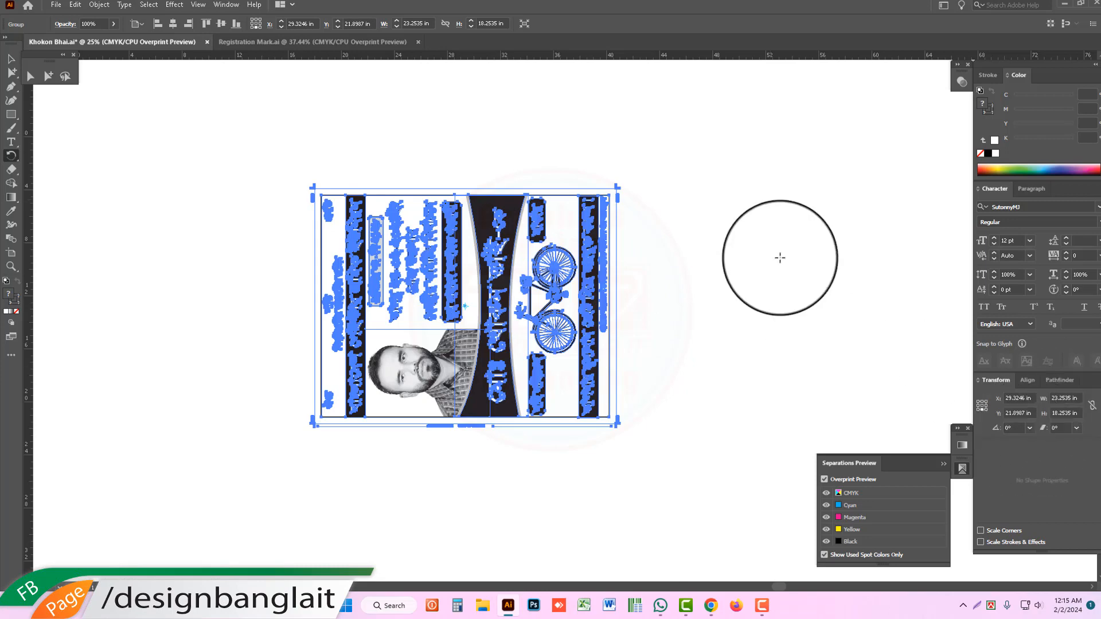
click(11, 59)
drag(266, 197, 724, 469)
drag(701, 369, 640, 425)
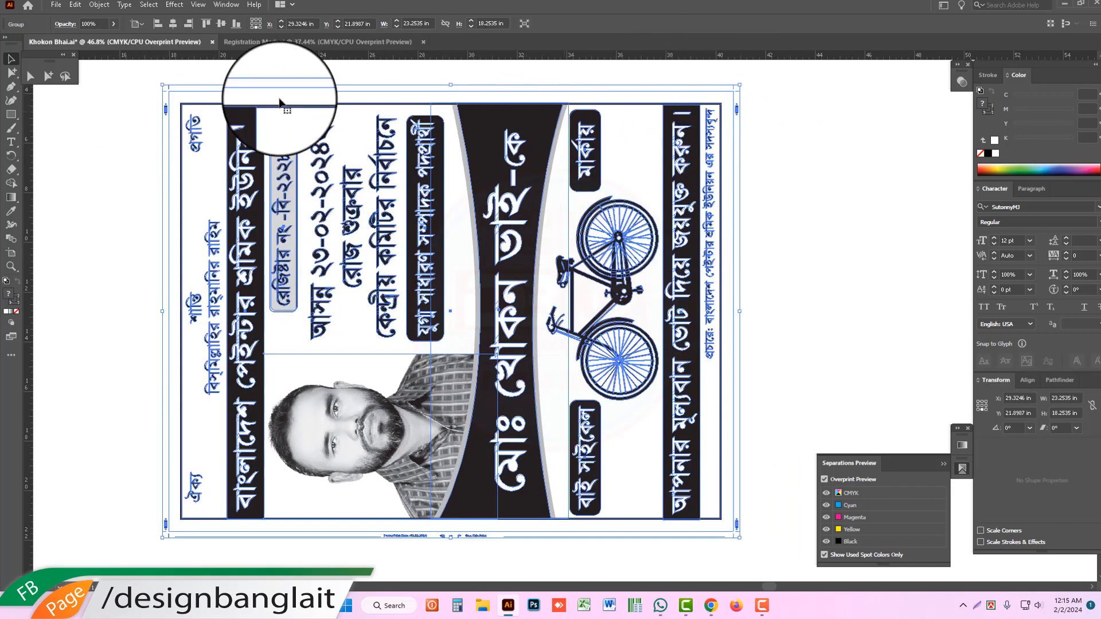
Examine the poster group's trim outline and corner crop marks by picking them individually with Group Selection.
click(49, 81)
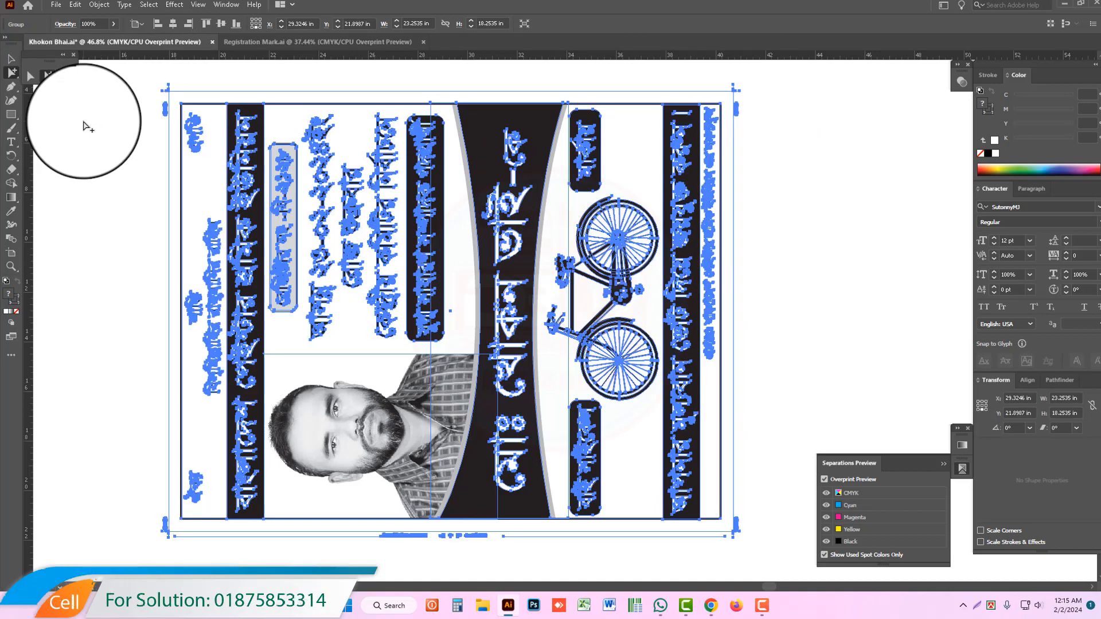
click(226, 81)
click(240, 101)
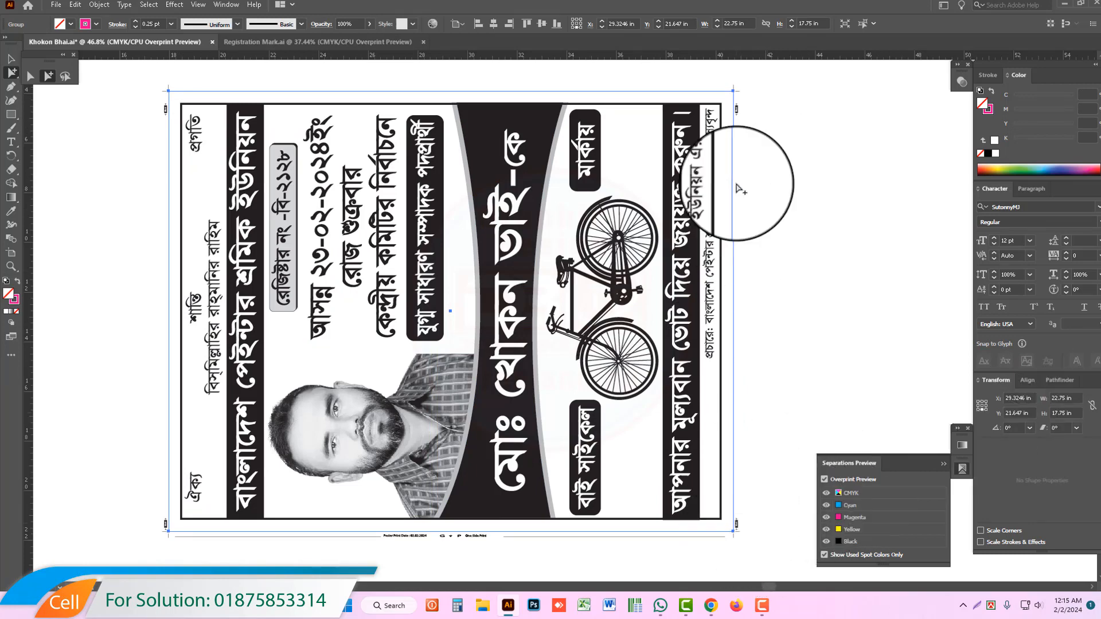
click(733, 89)
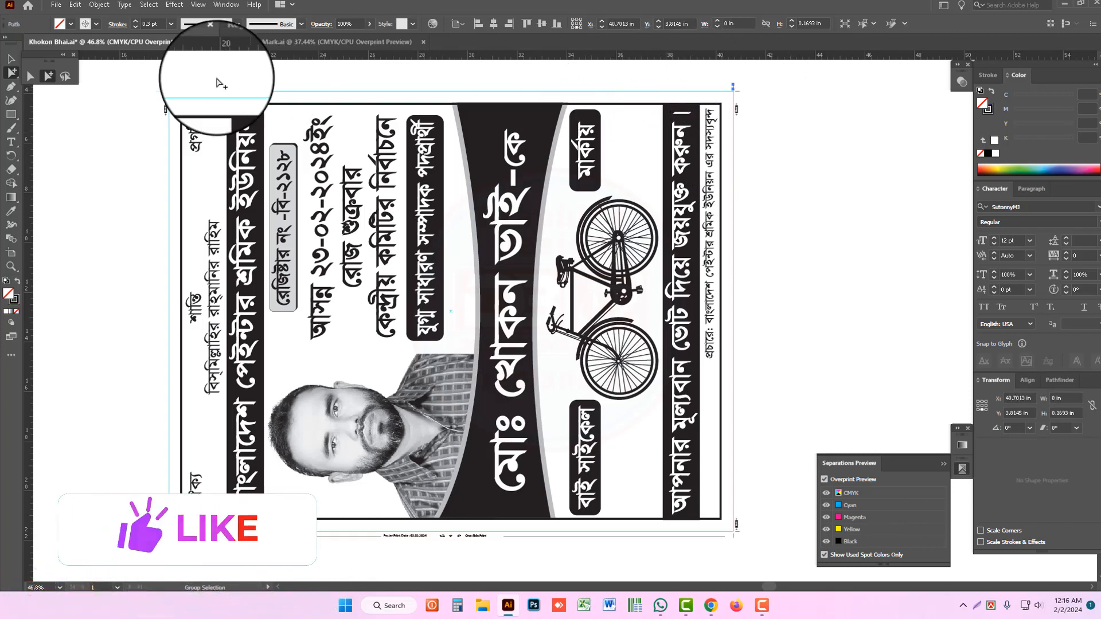
drag(127, 80, 754, 86)
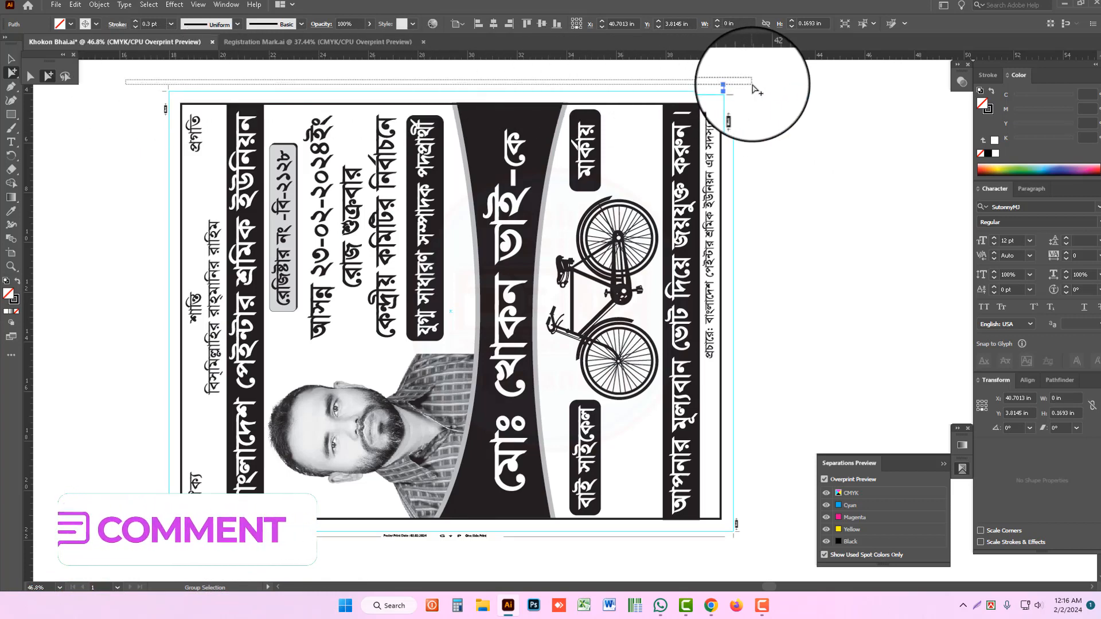
drag(570, 483, 151, 75)
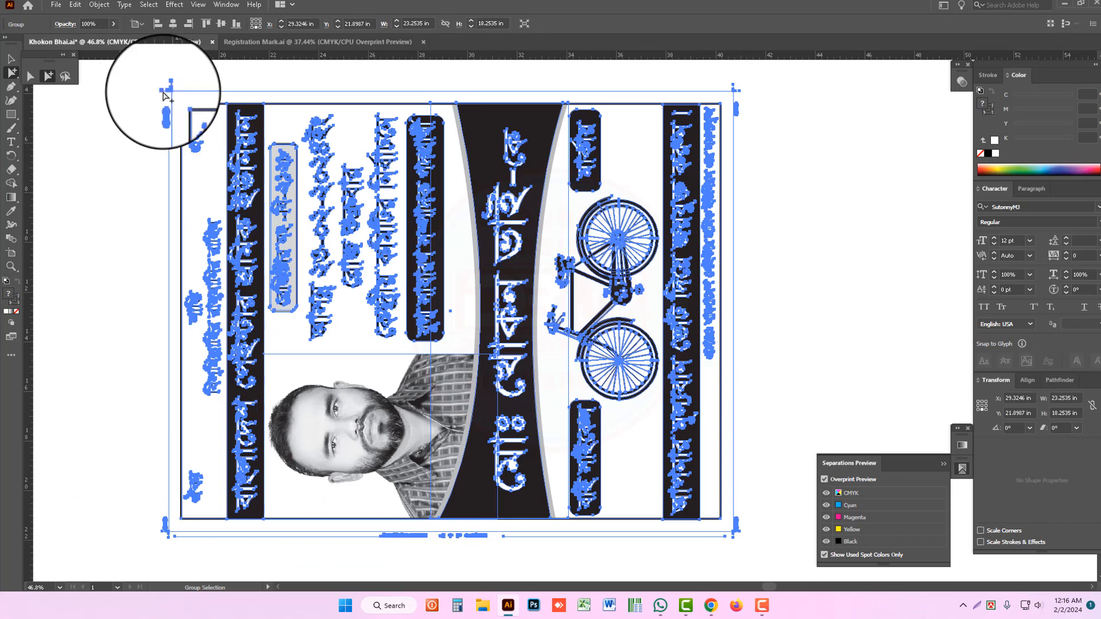
click(152, 86)
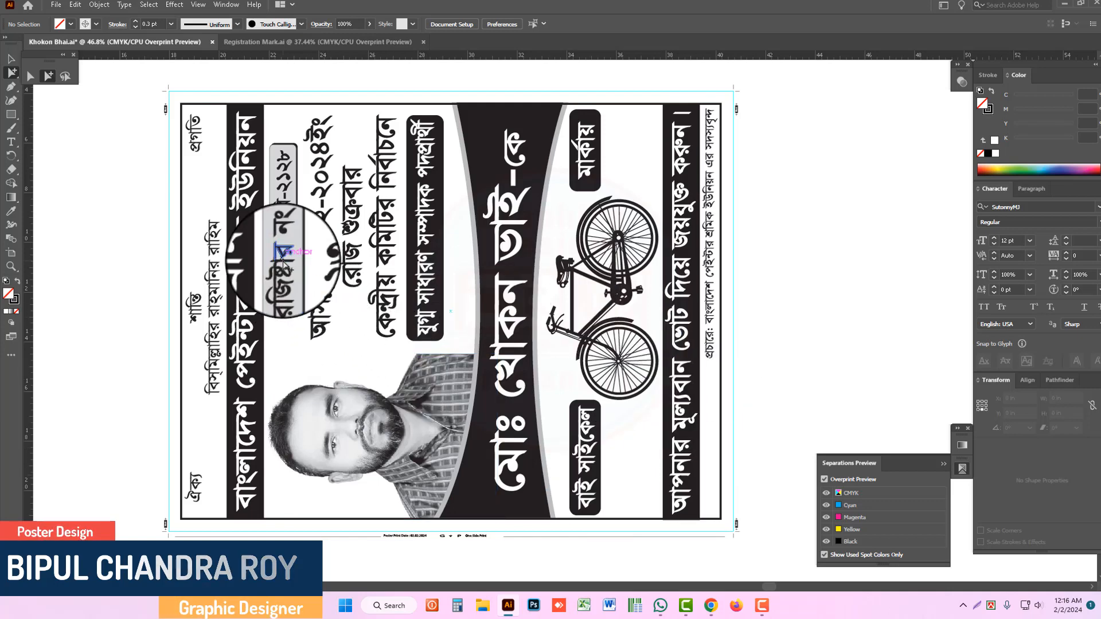
Duplicate the whole poster with its marks directly above the original and align the copy's lower trim line with the original's upper trim line.
drag(142, 81, 751, 571)
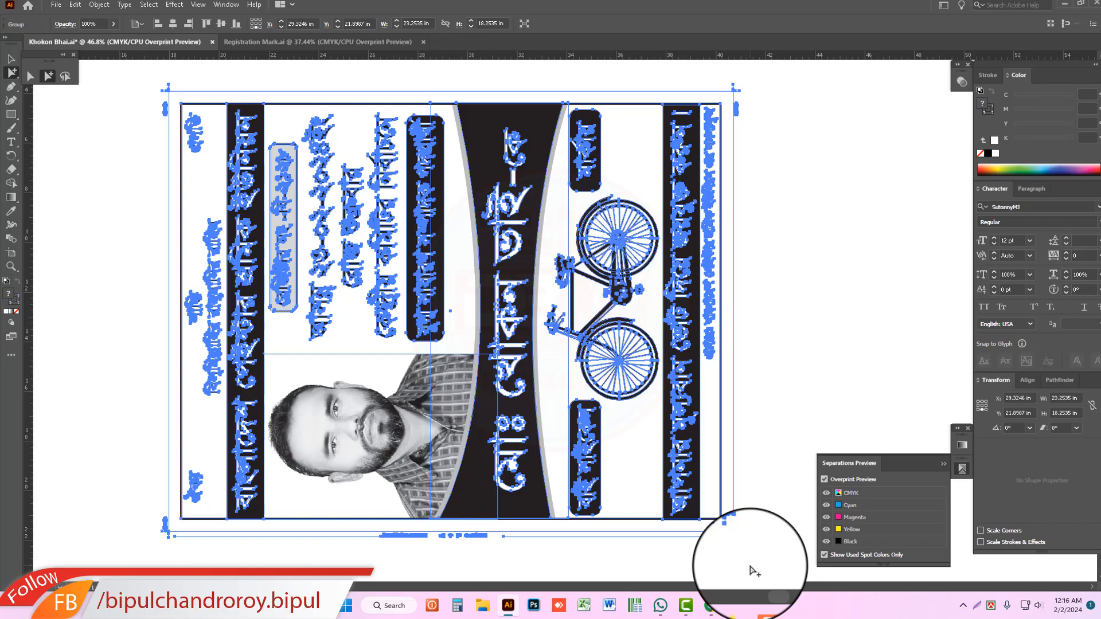
key(ctrl+minus)
key(ctrl+minus)
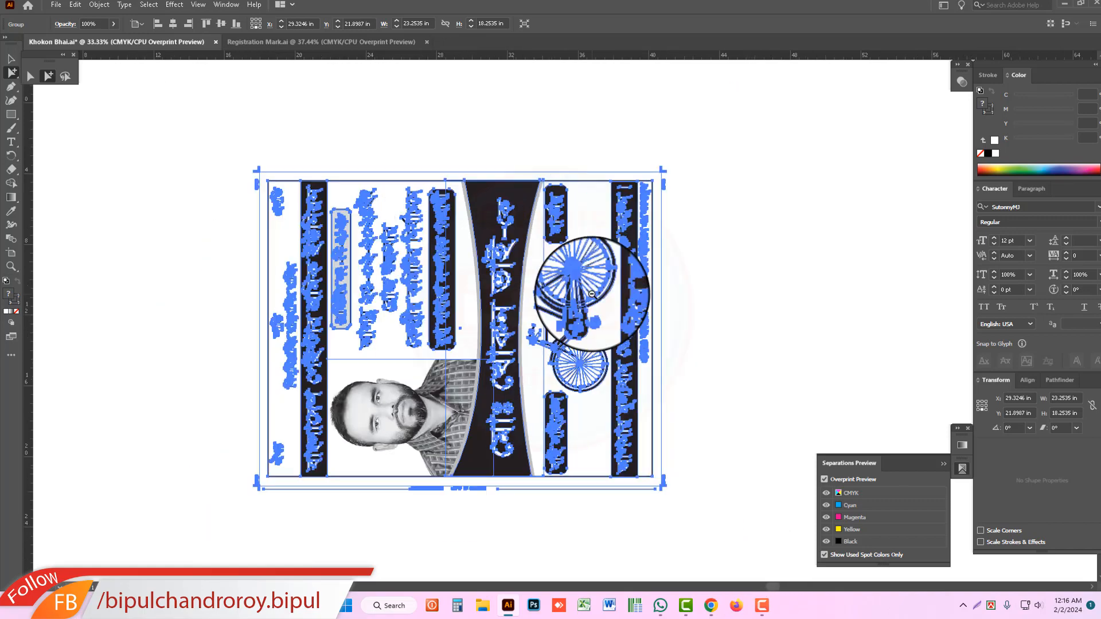
click(12, 62)
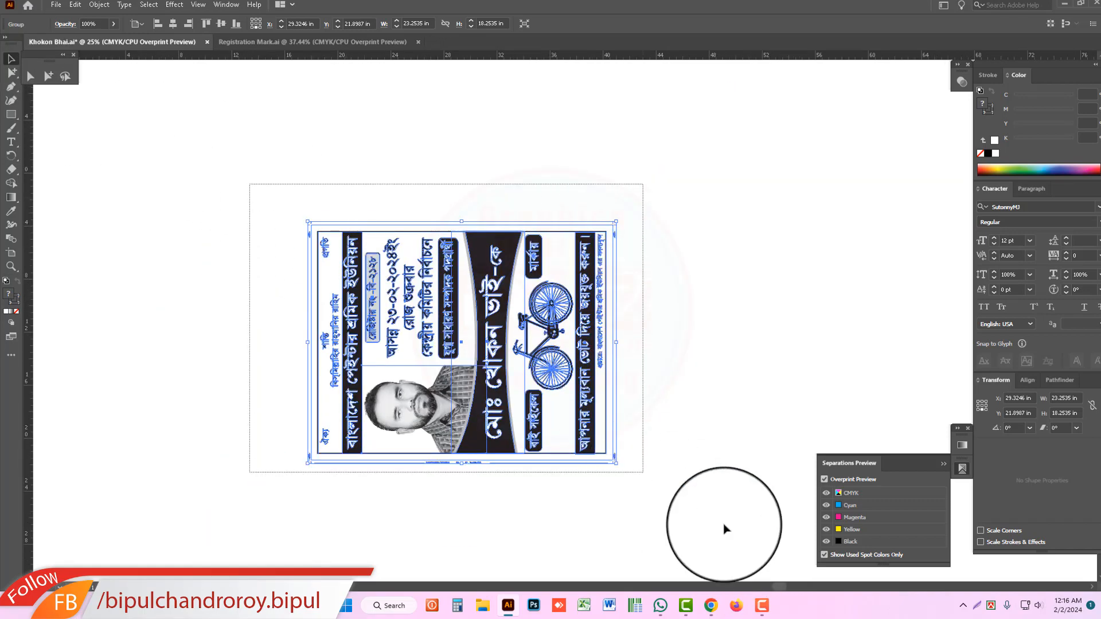
drag(484, 386, 484, 134)
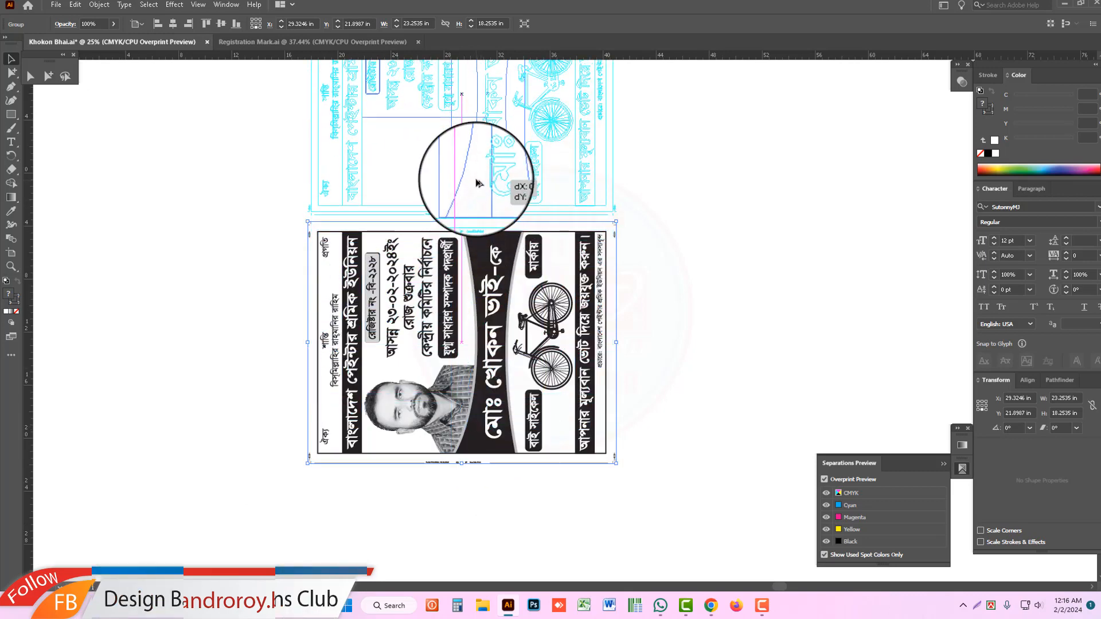
drag(252, 153, 382, 269)
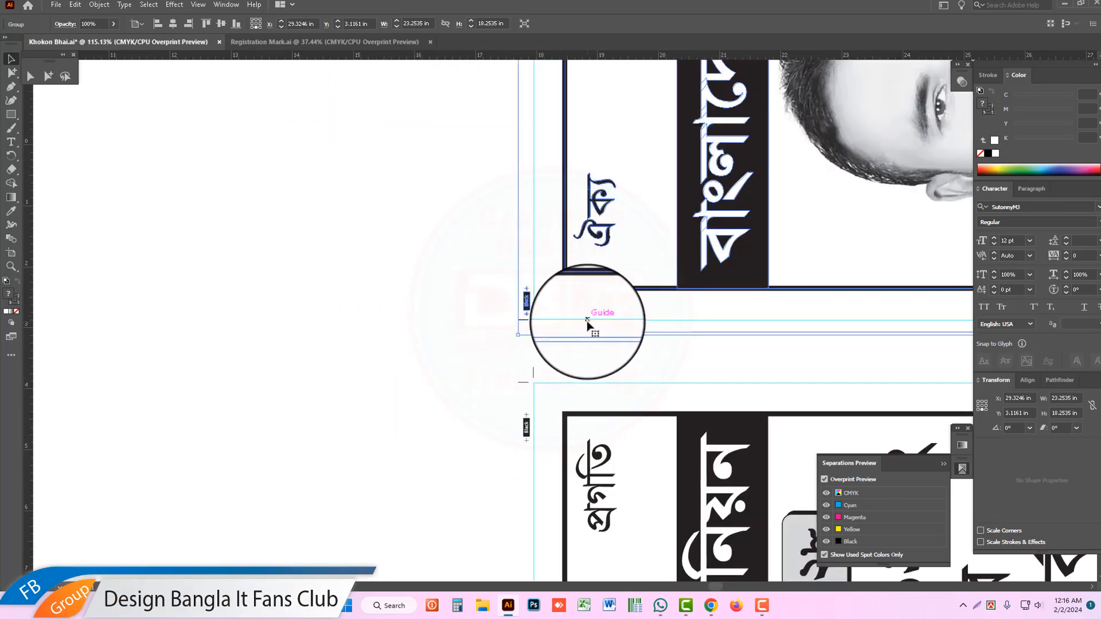
drag(589, 319, 561, 386)
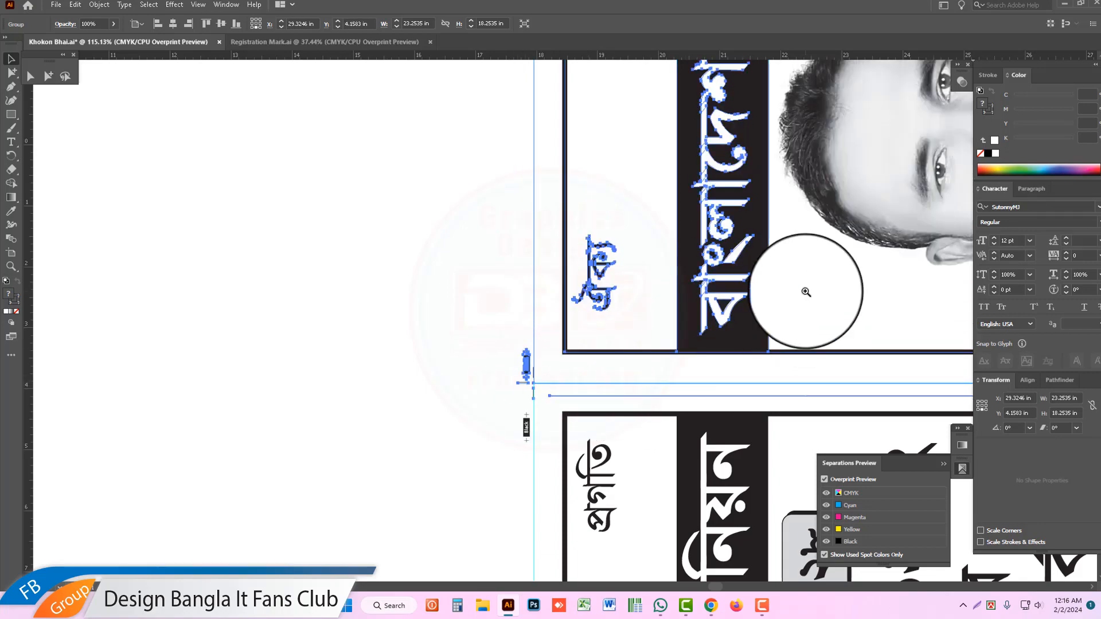
Rotate both poster copies together 90° clockwise so they stand upright side by side.
key(ctrl+minus)
key(ctrl+minus)
key(ctrl+minus)
key(ctrl+minus)
key(ctrl+minus)
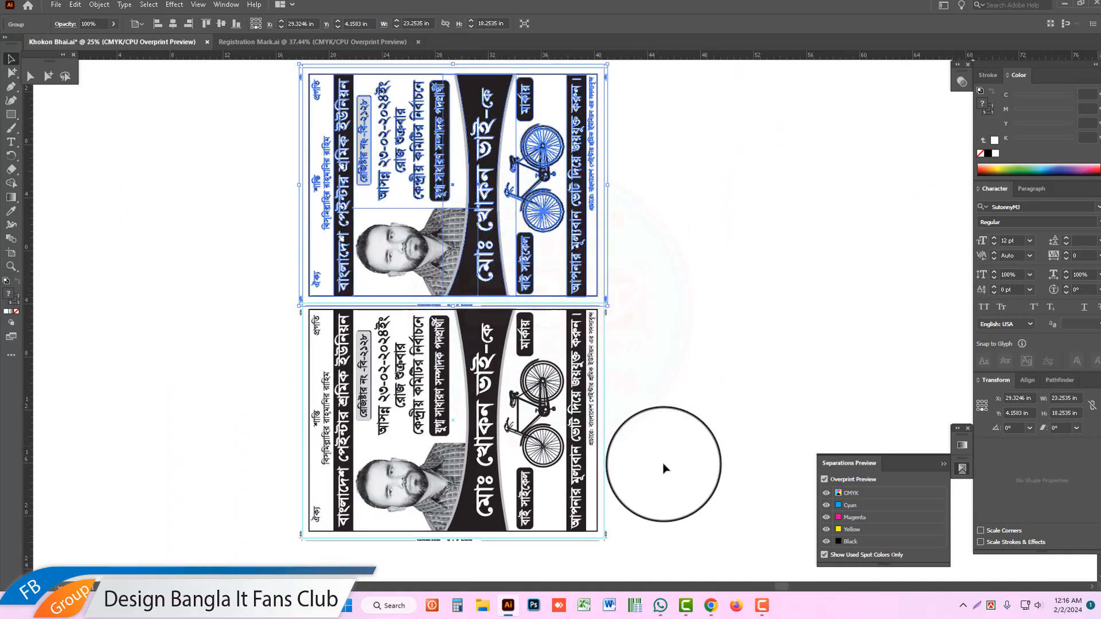
key(ctrl+a)
key(ctrl+minus)
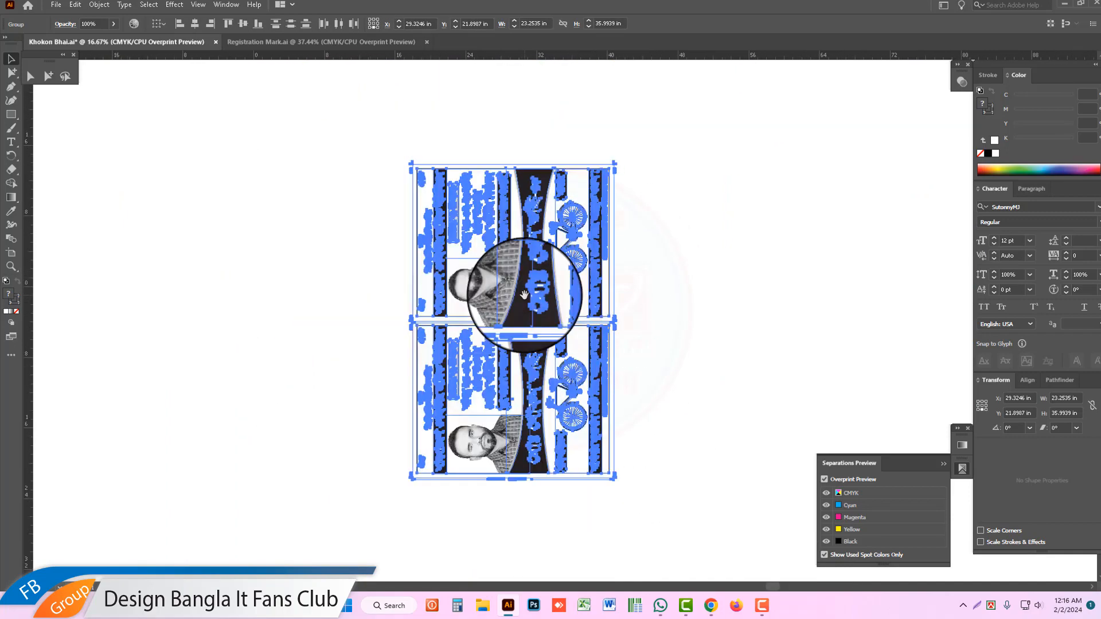
key(r)
drag(573, 114, 767, 423)
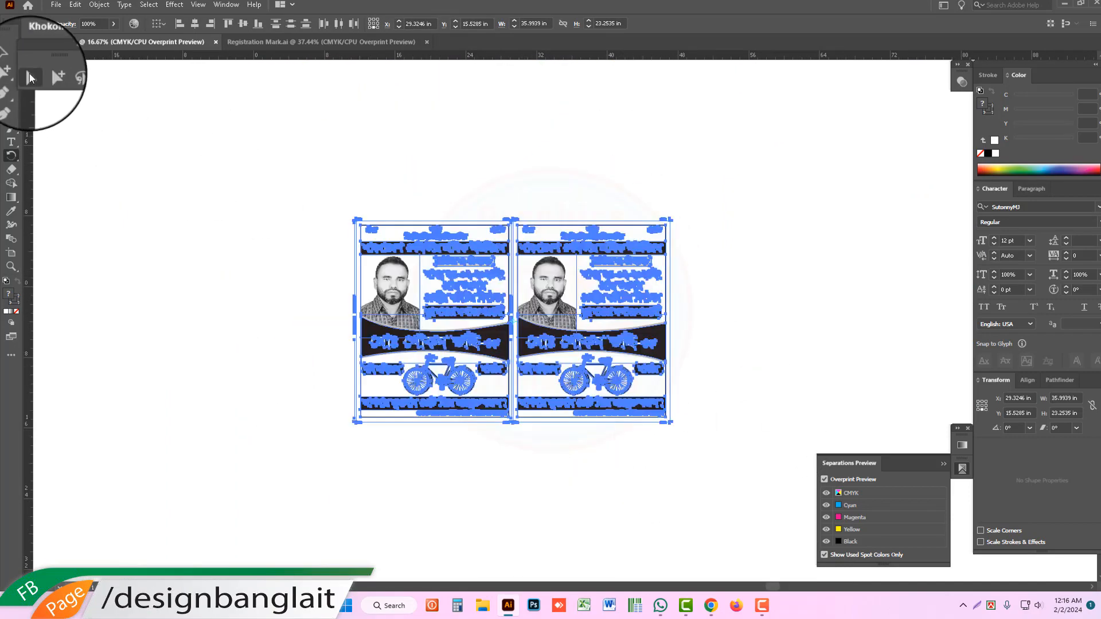
click(31, 77)
drag(538, 445, 599, 334)
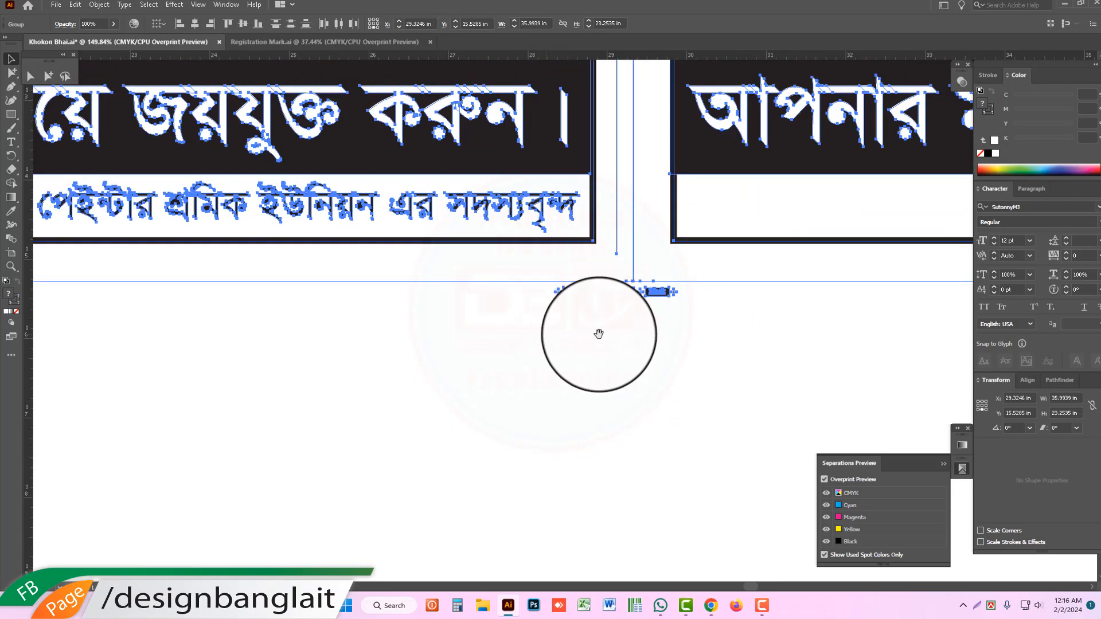
scroll(636, 297, down, 5)
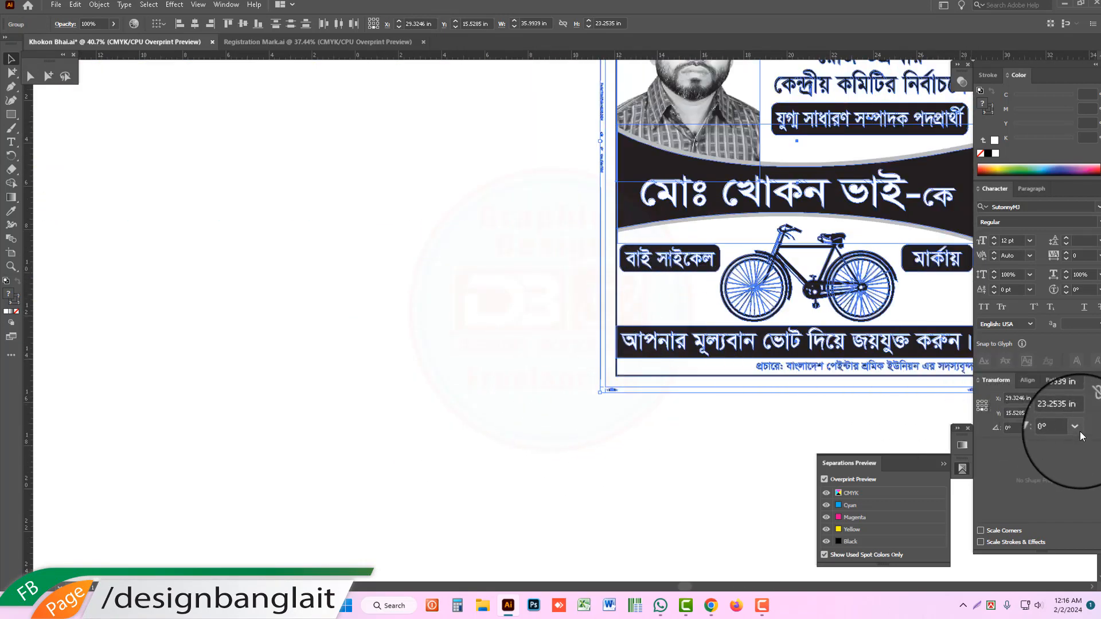
scroll(843, 241, down, 2)
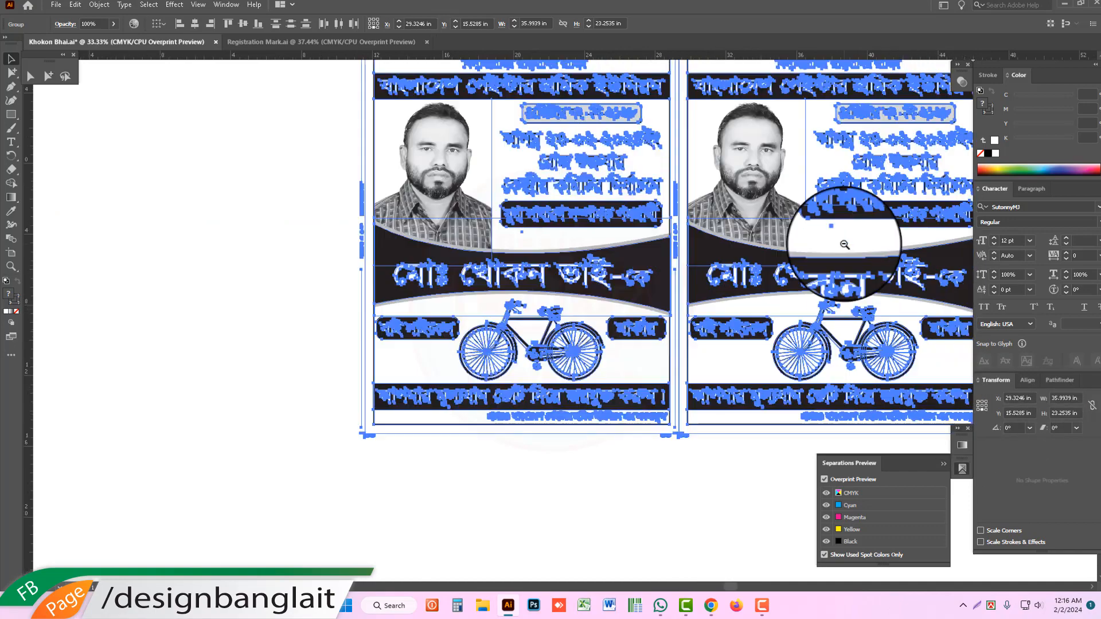
drag(835, 267, 838, 316)
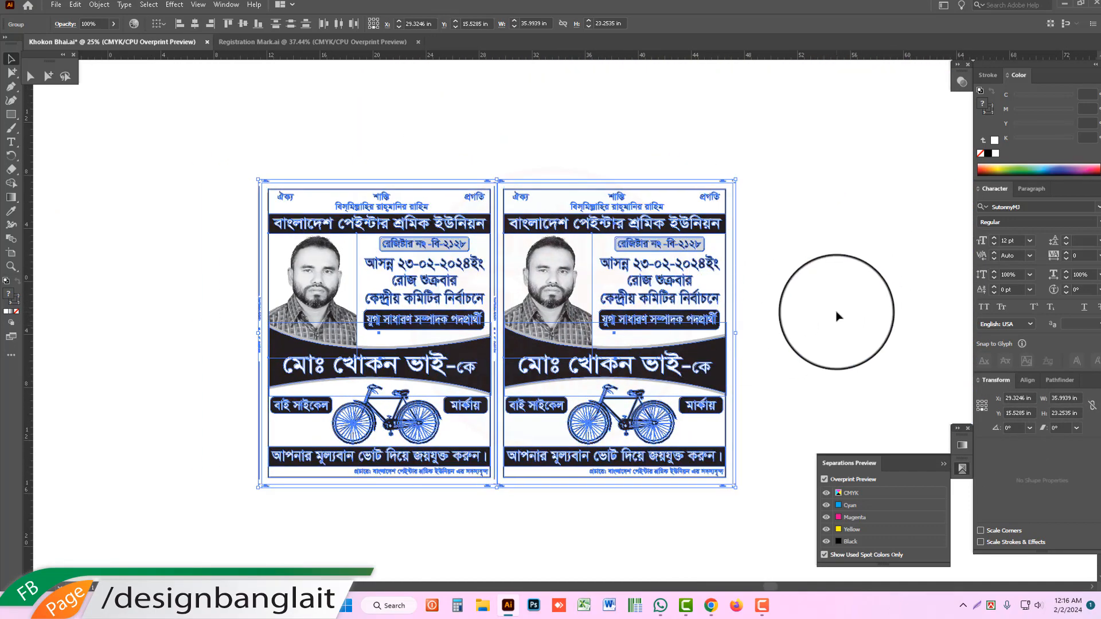